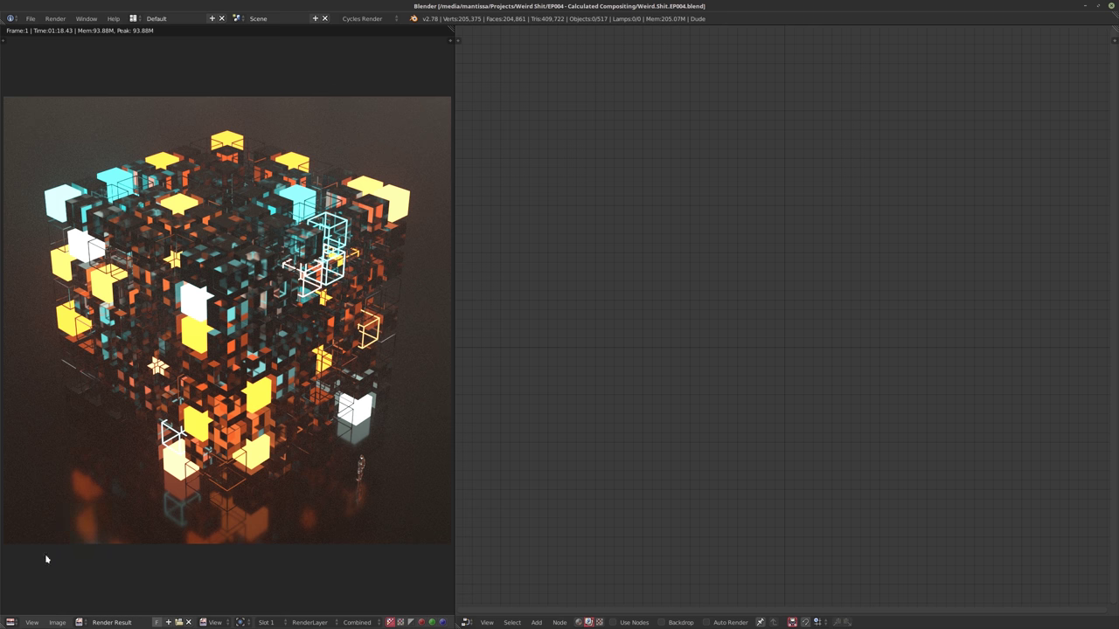
# Inspect the cube scene through the camera in the 3D View, and return that area to the rendered image in the UV/Image Editor
pyautogui.click(11, 623)
pyautogui.click(26, 610)
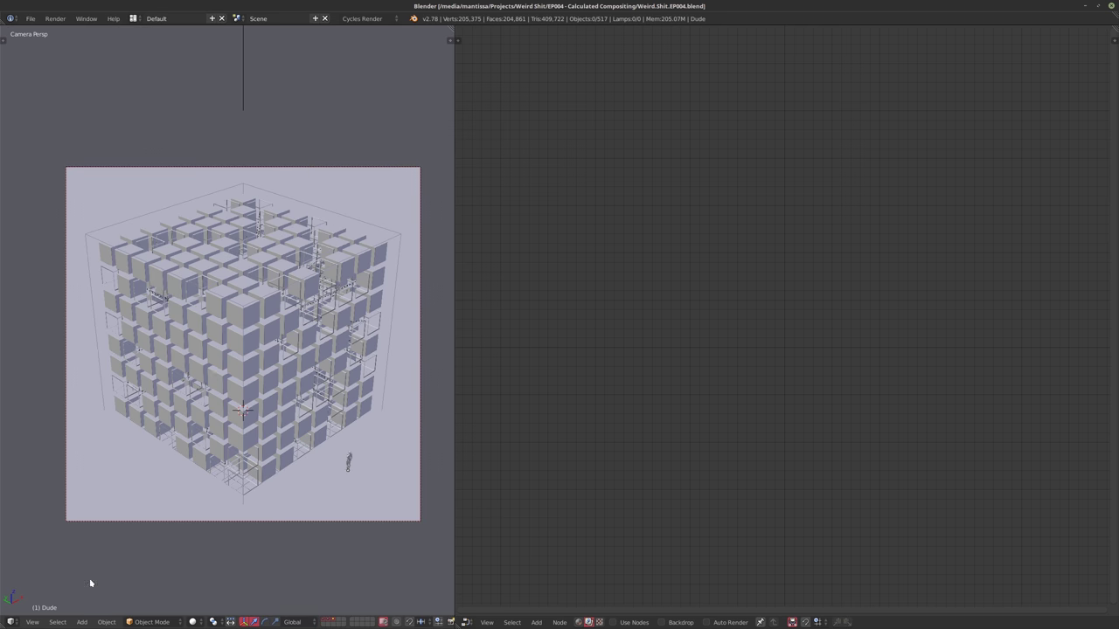
pyautogui.moveTo(303, 370)
pyautogui.keyDown('shift'); pyautogui.mouseDown(button='middle')
pyautogui.moveTo(298, 335)
pyautogui.moveTo(315, 380)
pyautogui.mouseUp(button='middle'); pyautogui.keyUp('shift')
pyautogui.scroll(2, 296, 352)
pyautogui.scroll(-1, 316, 379)
pyautogui.keyDown('shift'); pyautogui.moveTo(313, 279); pyautogui.dragTo(302, 275, button='middle'); pyautogui.keyUp('shift')
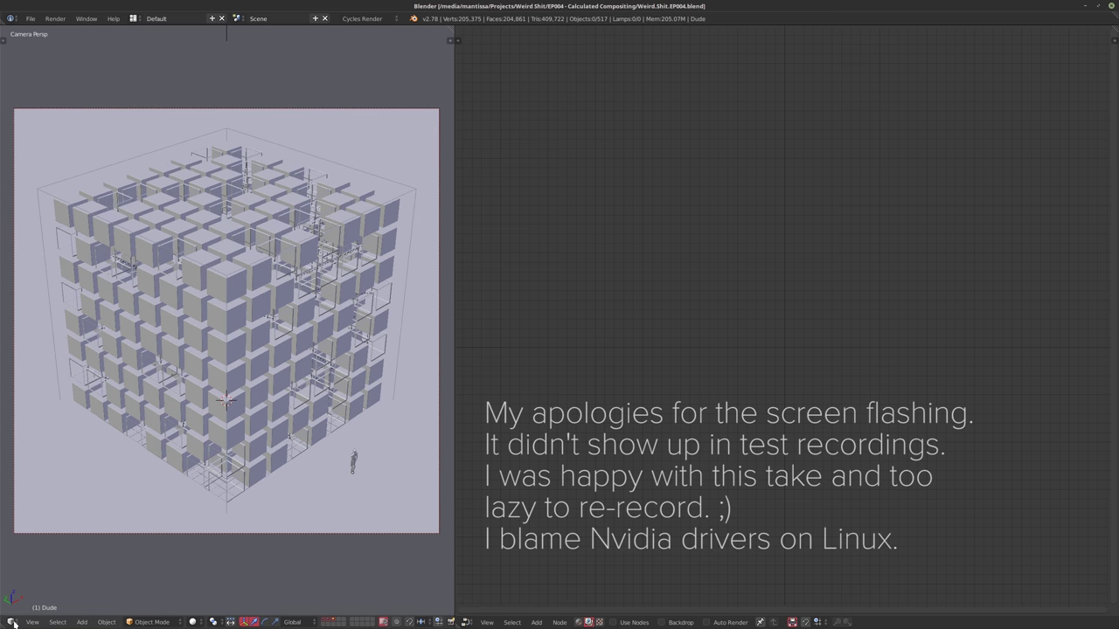
pyautogui.click(12, 623)
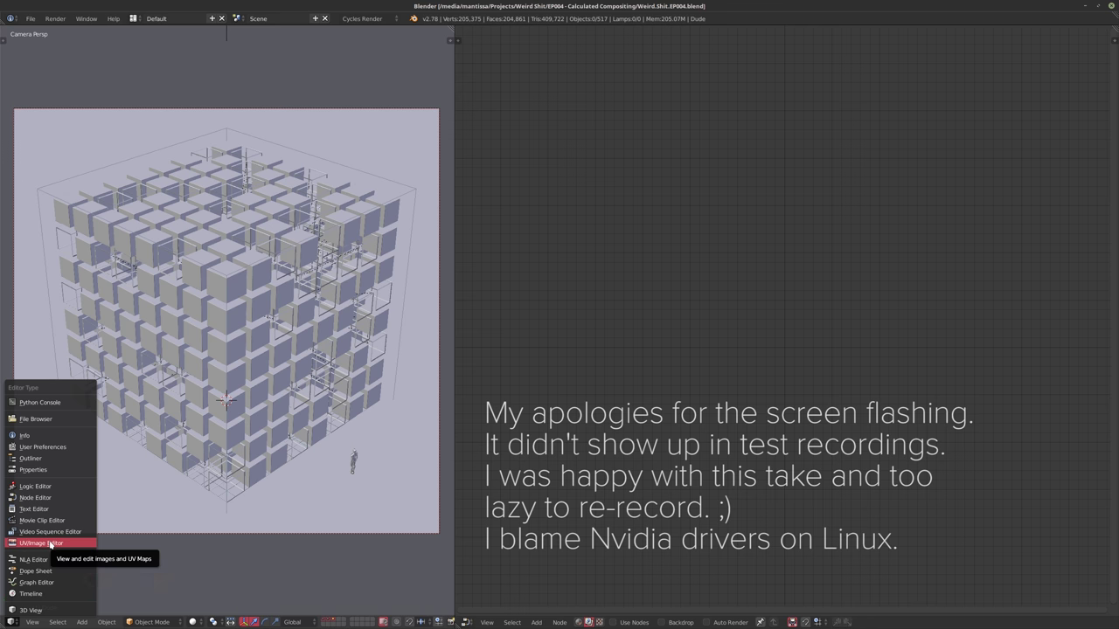
pyautogui.click(50, 543)
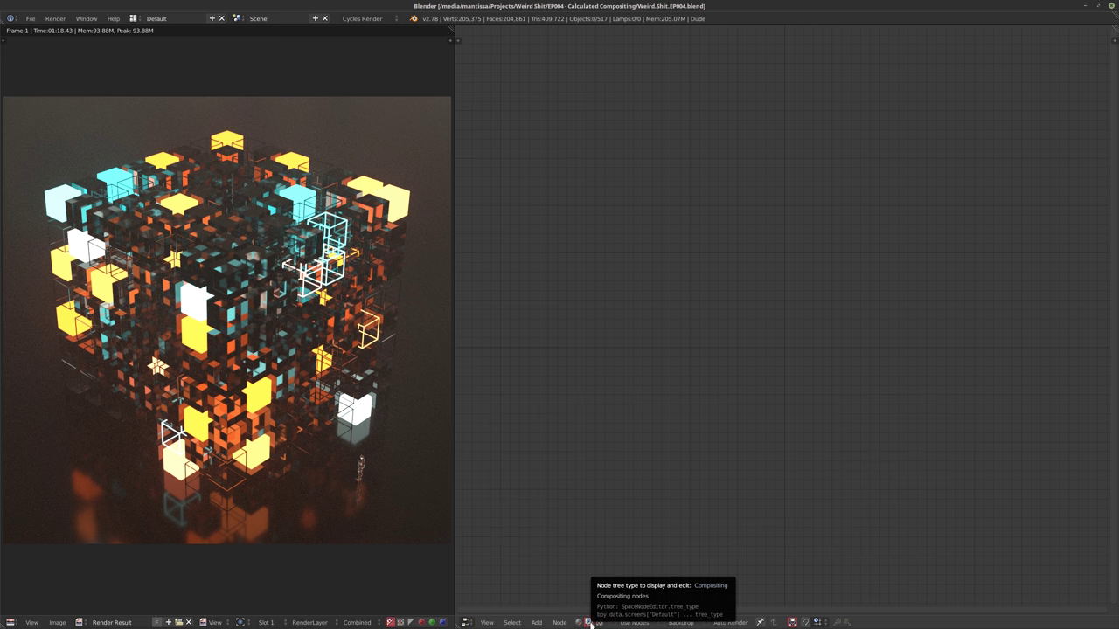
# Enable compositing nodes for the scene and spread the Render Layers and Composite nodes apart
pyautogui.click(627, 622)
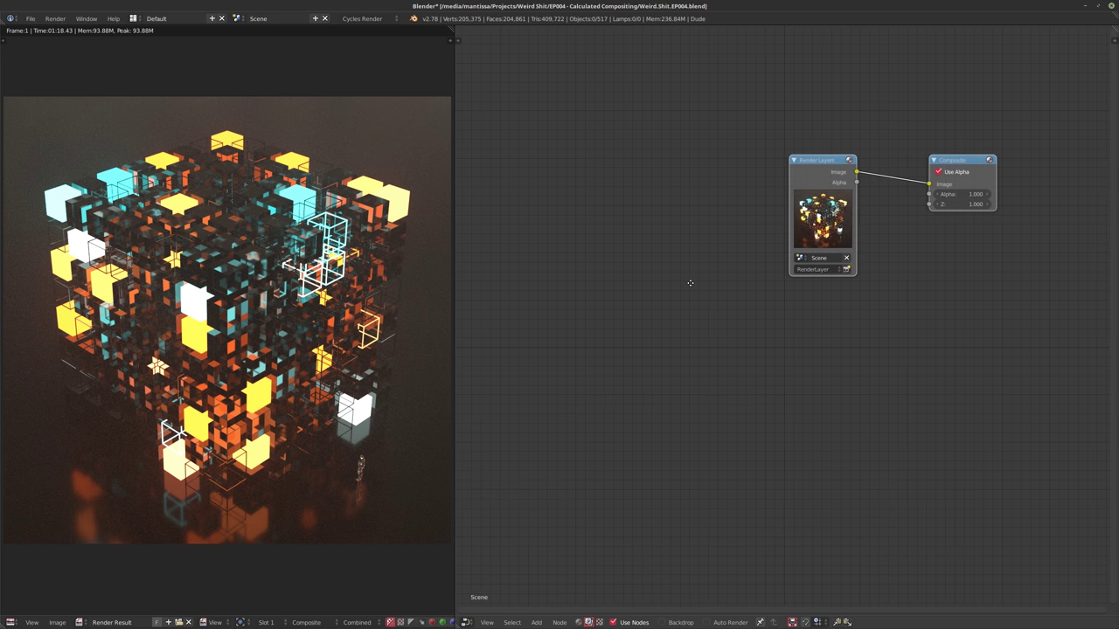
pyautogui.press('Home')
pyautogui.press('g')
pyautogui.moveTo(572, 402); pyautogui.dragTo(569, 402)
pyautogui.moveTo(730, 382); pyautogui.dragTo(683, 348, button='middle')
pyautogui.moveTo(831, 227); pyautogui.dragTo(914, 390)
pyautogui.moveTo(814, 301); pyautogui.dragTo(870, 218, button='middle')
pyautogui.scroll(-2, 826, 249)
pyautogui.moveTo(605, 284); pyautogui.dragTo(588, 304)
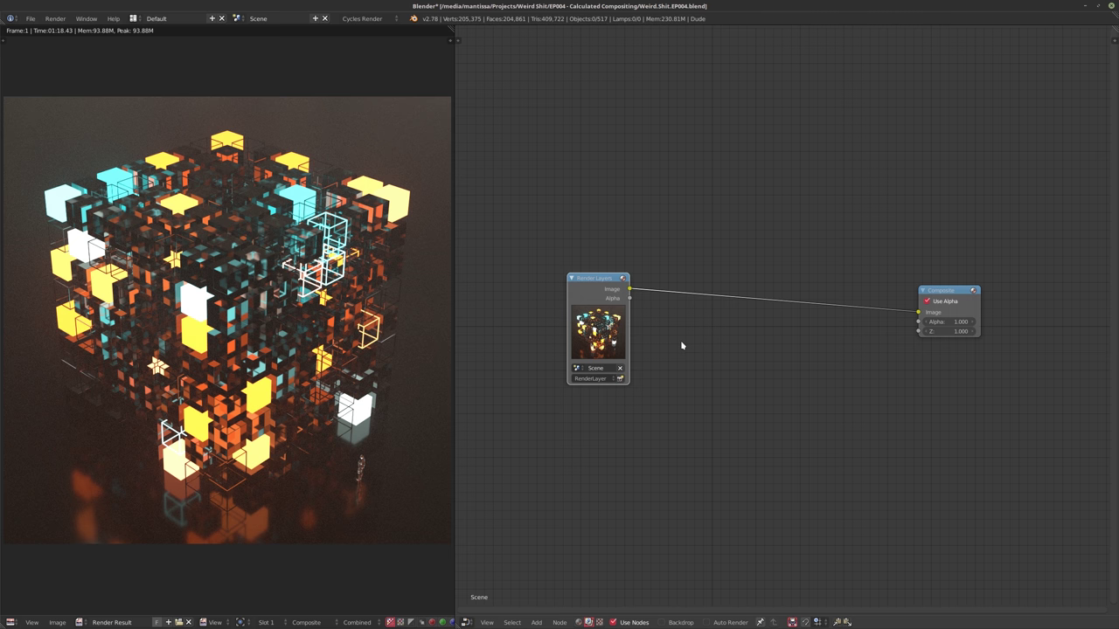
pyautogui.press('a')
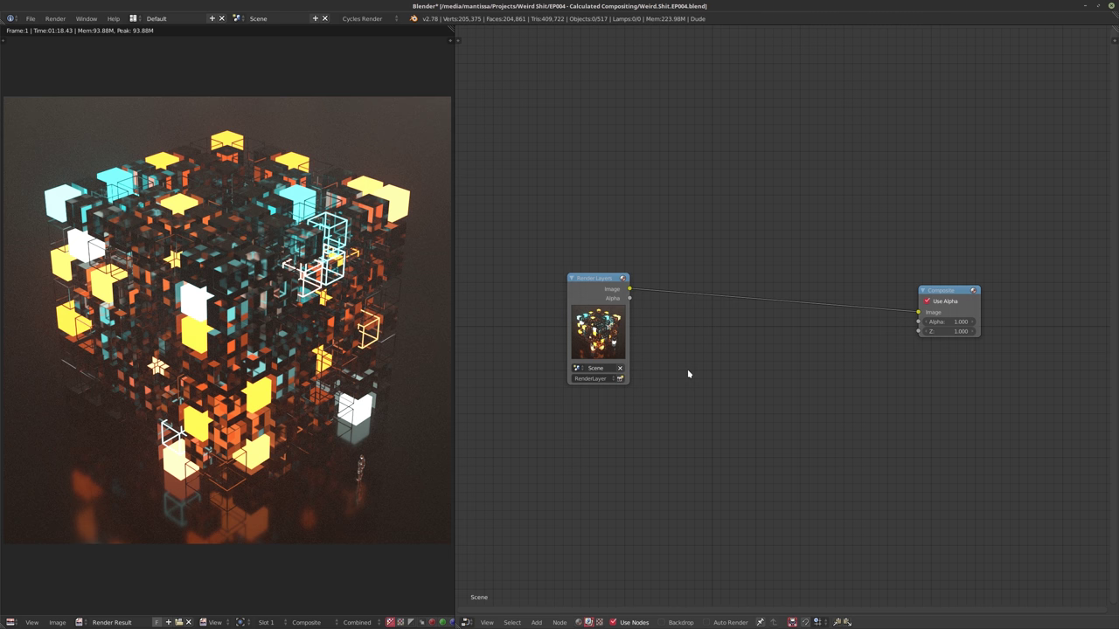
# Insert a Glare filter node between Render Layers and Composite, and move Render Layers away from it to make room
pyautogui.hotkey('shift', 'a')
pyautogui.moveTo(677, 371)
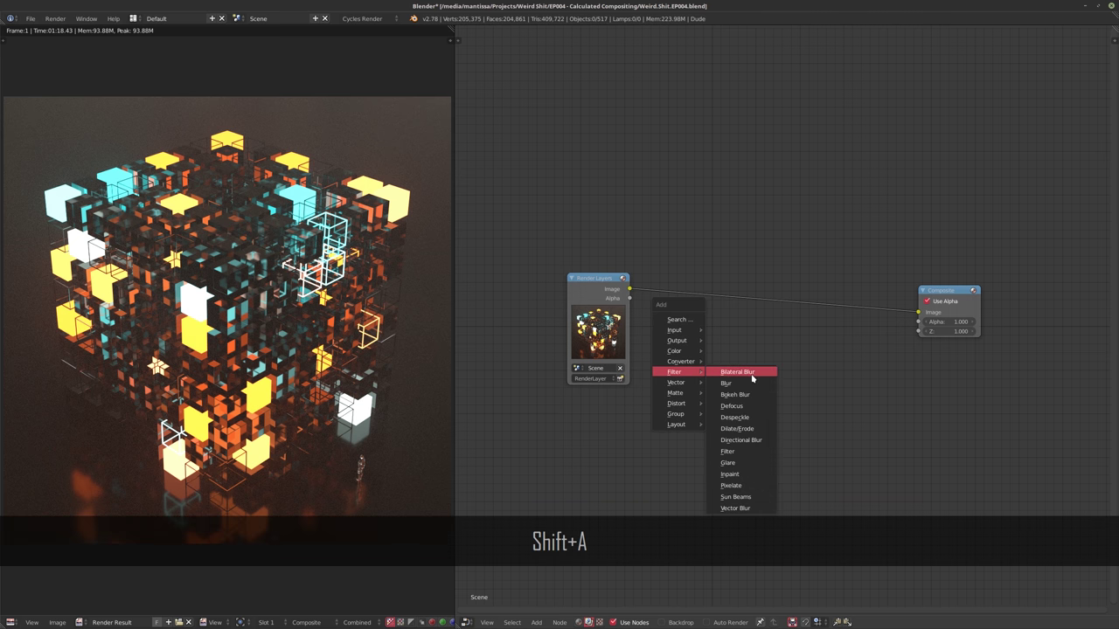
pyautogui.click(727, 463)
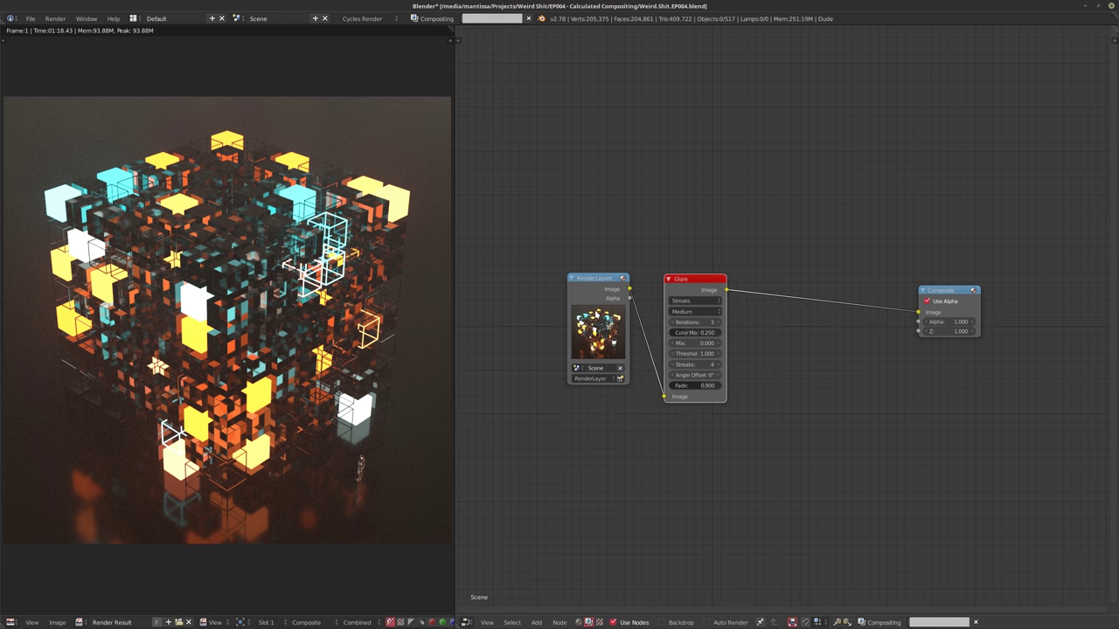
pyautogui.click(671, 447)
pyautogui.scroll(2, 662, 419)
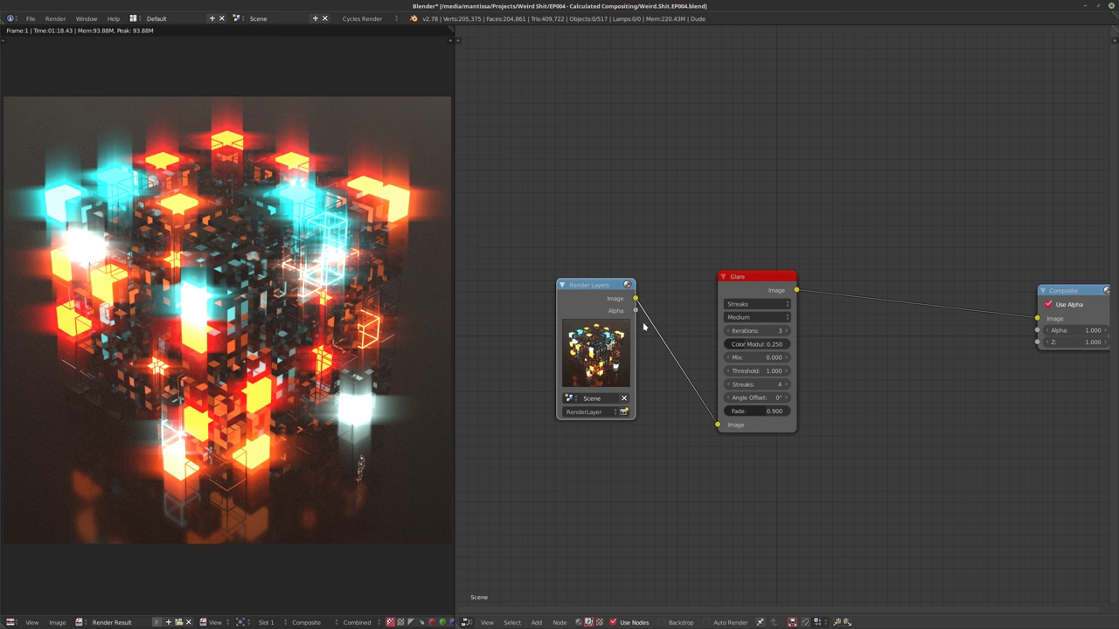
pyautogui.moveTo(604, 297); pyautogui.dragTo(571, 300)
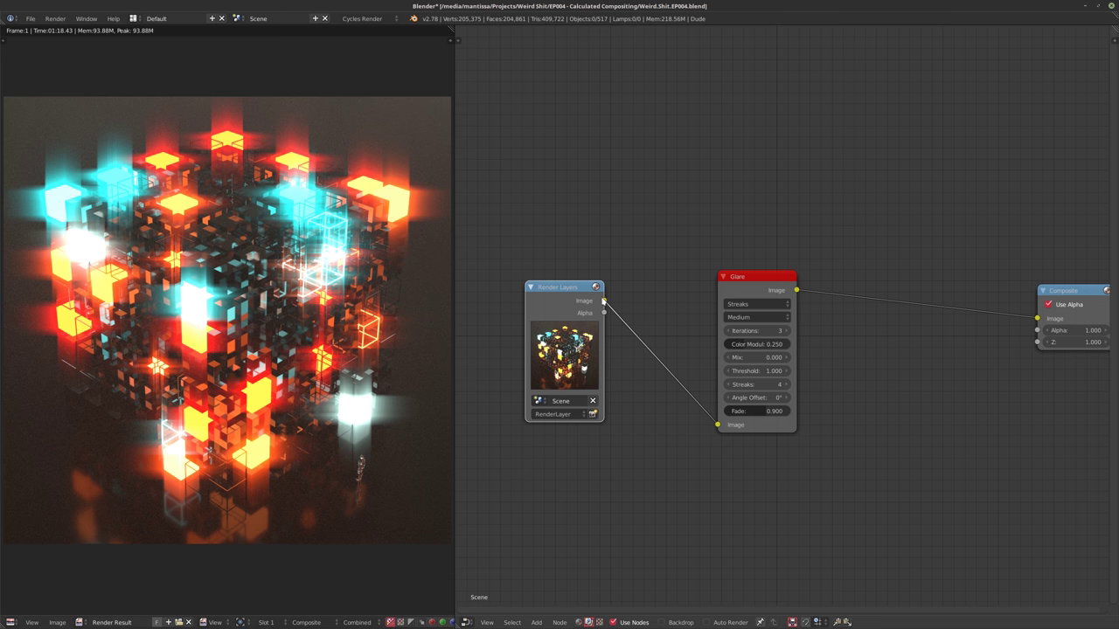
pyautogui.moveTo(560, 299); pyautogui.dragTo(537, 306)
# Set the Glare type to Fog Glow and shift the node slightly closer to Render Layers
pyautogui.click(756, 303)
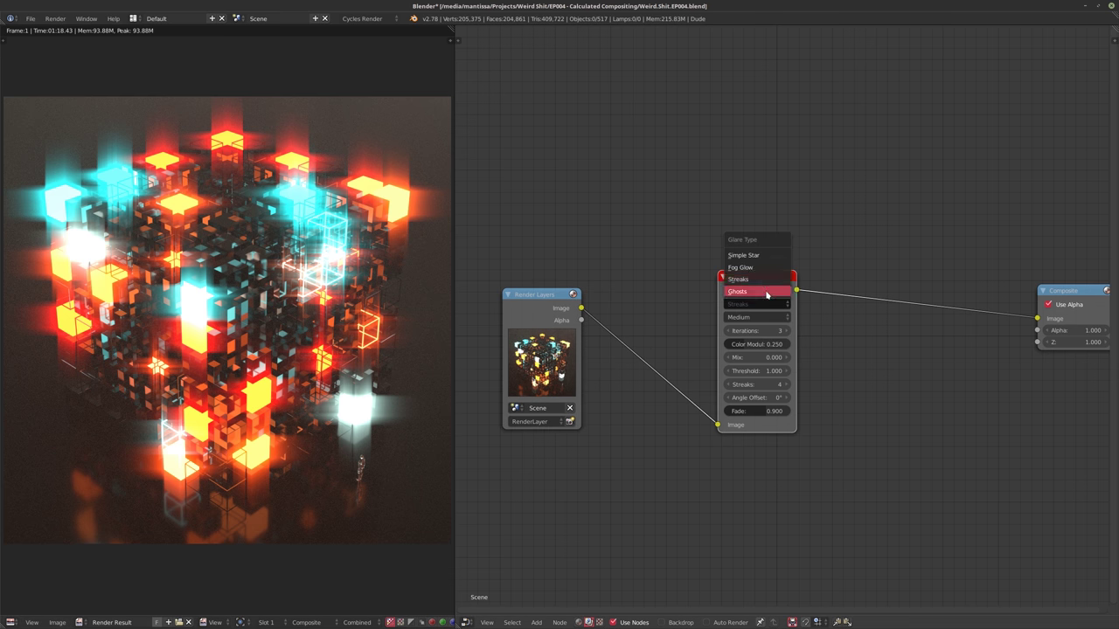
pyautogui.click(740, 267)
pyautogui.moveTo(714, 269); pyautogui.dragTo(686, 268)
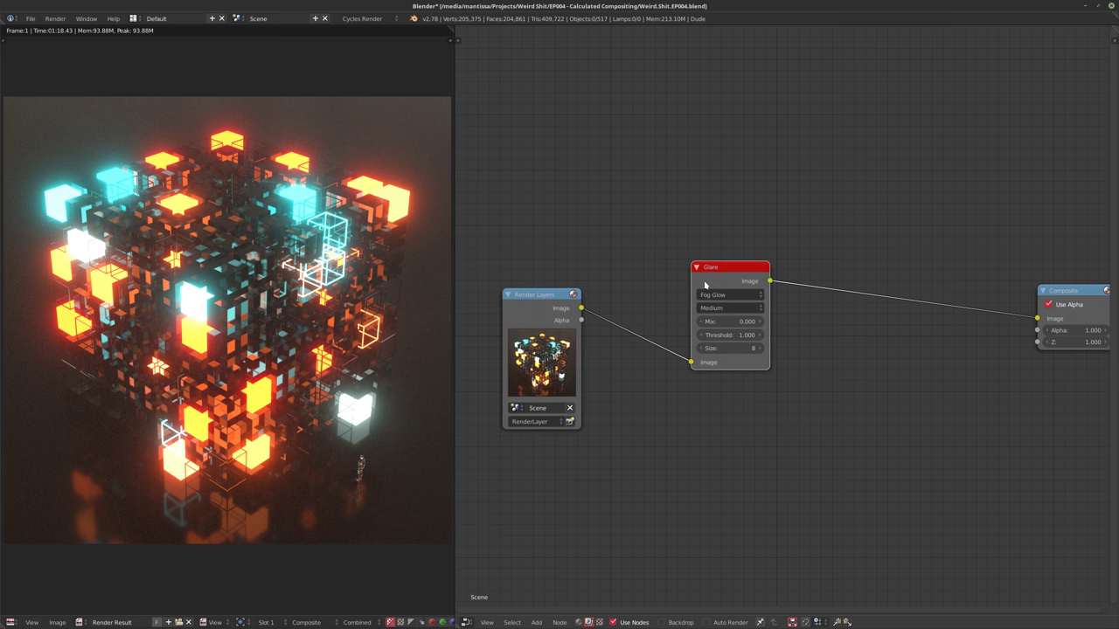
# Mute and unmute the Glare node to compare the render with and without the glow
pyautogui.press('m')
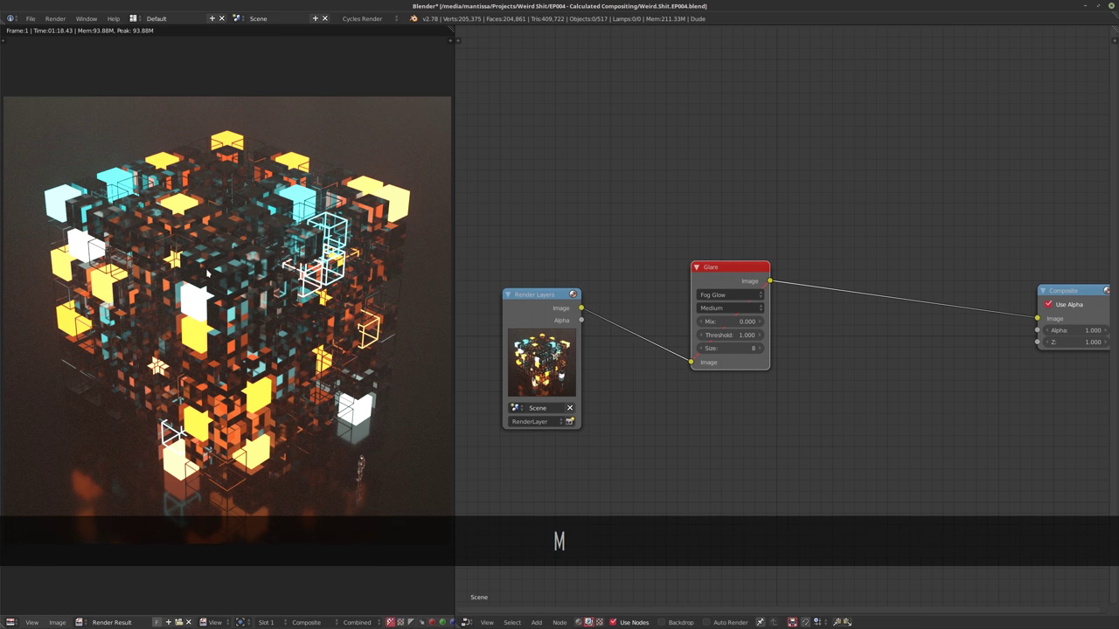
pyautogui.press('m')
pyautogui.press('m')
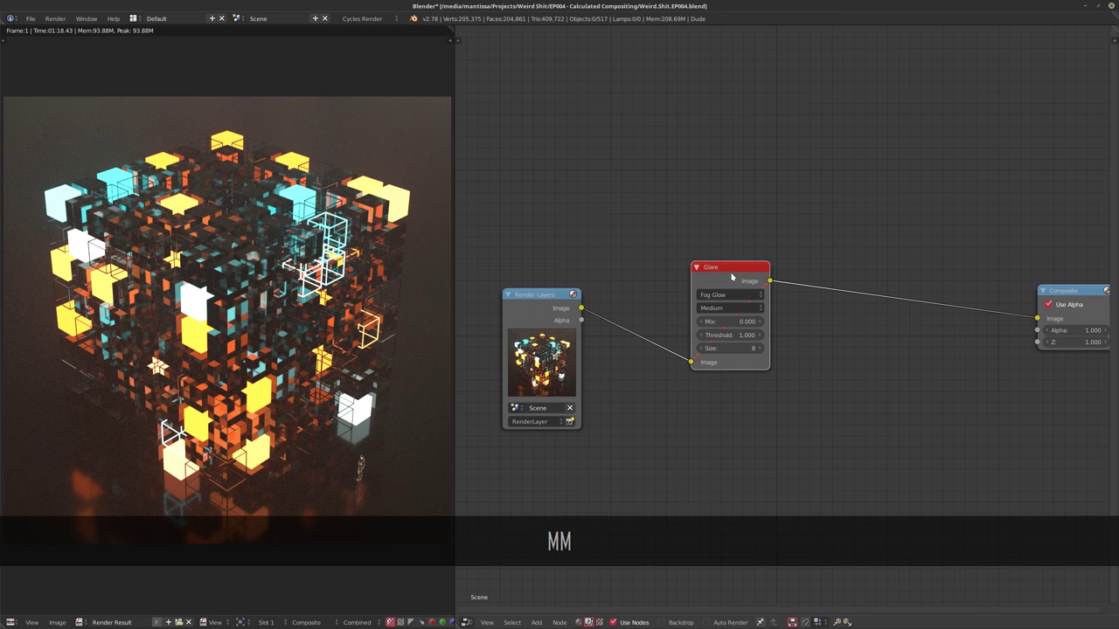
pyautogui.press('m')
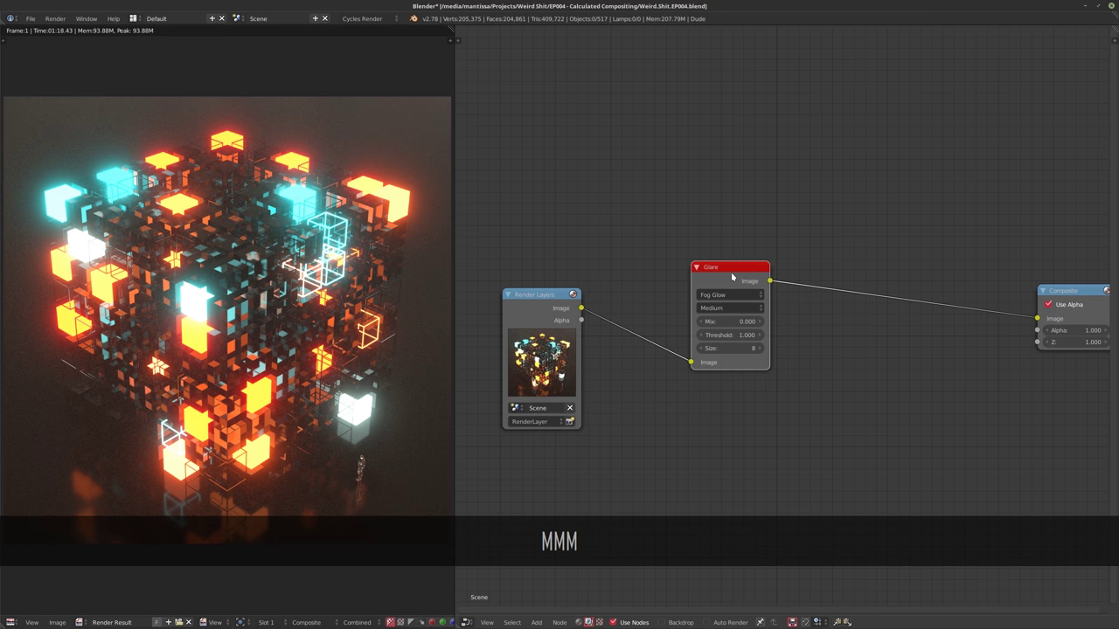
# Try the Glare quality at High and return it to Medium
pyautogui.click(739, 309)
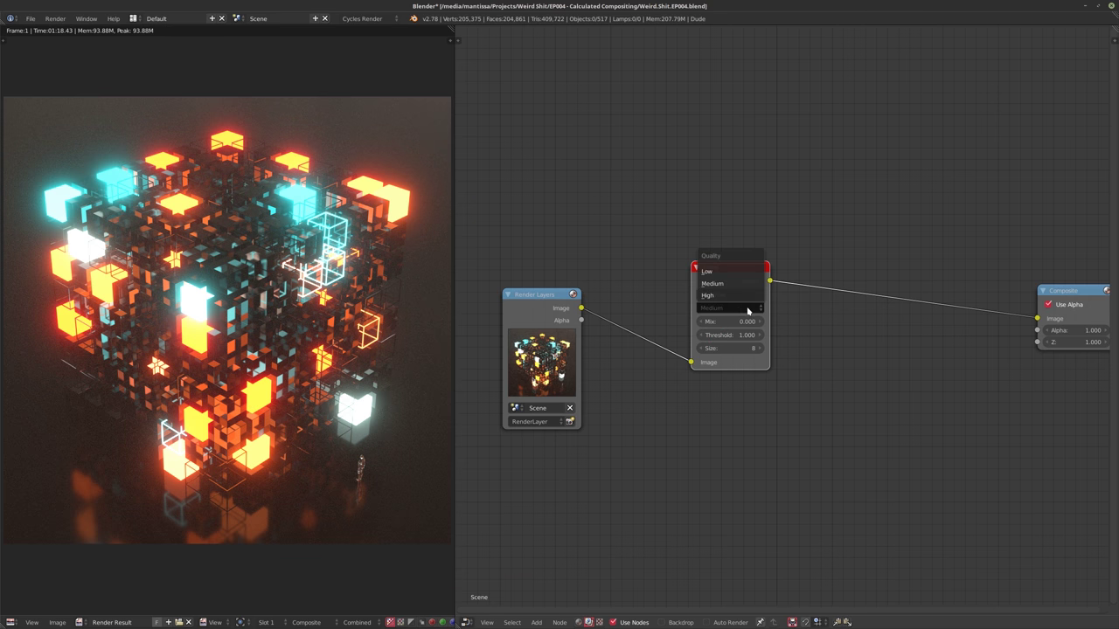
pyautogui.click(717, 298)
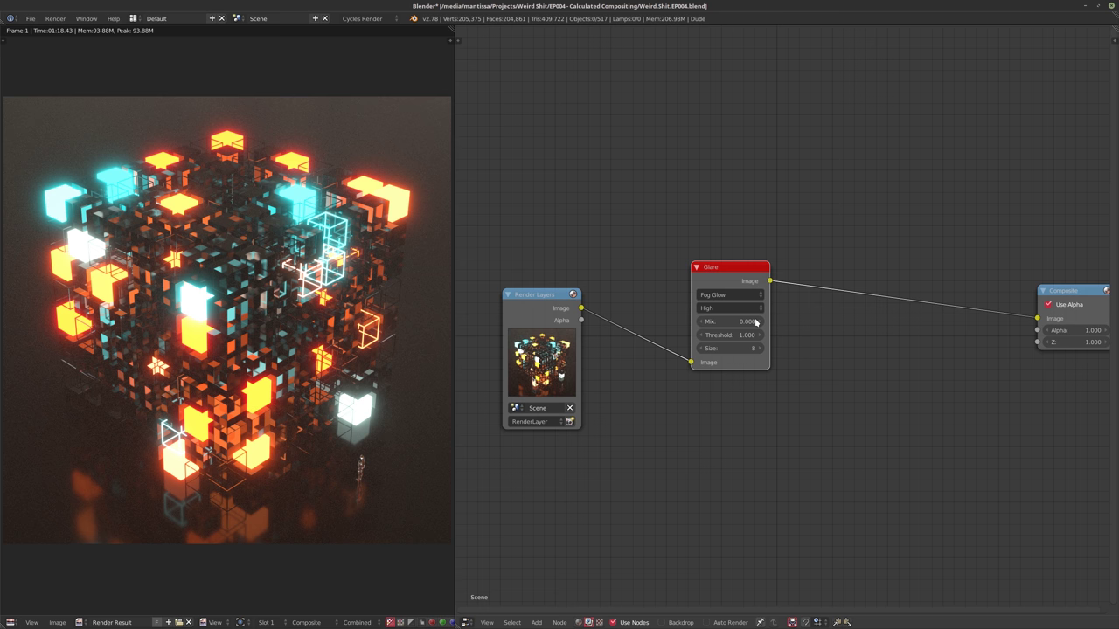
pyautogui.click(730, 308)
pyautogui.click(725, 289)
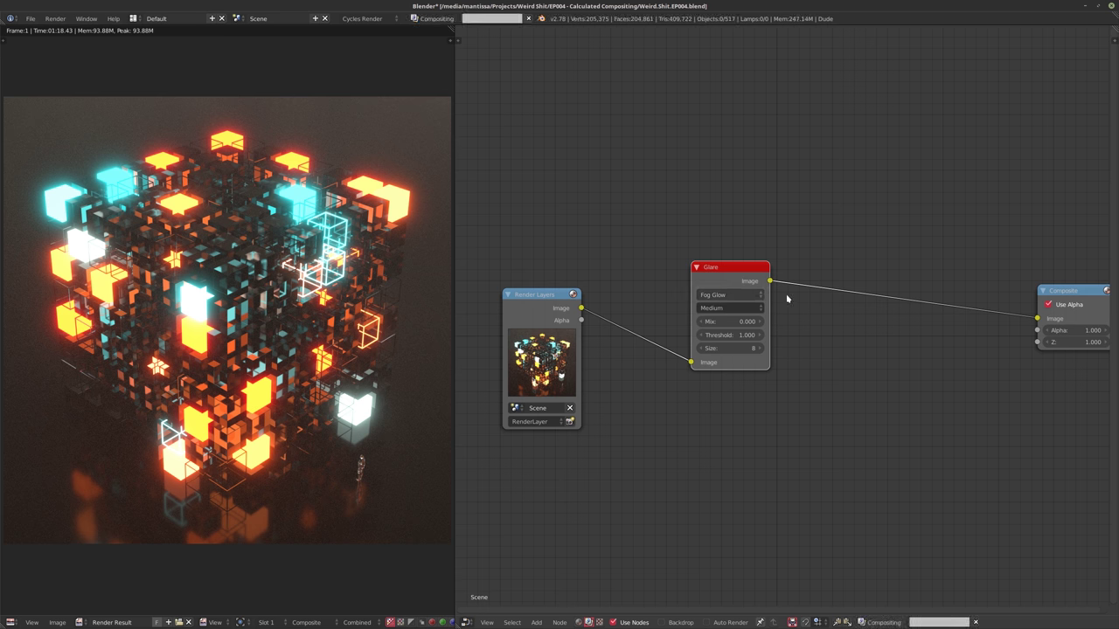
# Reposition the Glare and Render Layers nodes, try a Glare mix of 1.000 and settle on -0.560
pyautogui.moveTo(710, 278); pyautogui.dragTo(677, 268)
pyautogui.moveTo(542, 307); pyautogui.dragTo(529, 333)
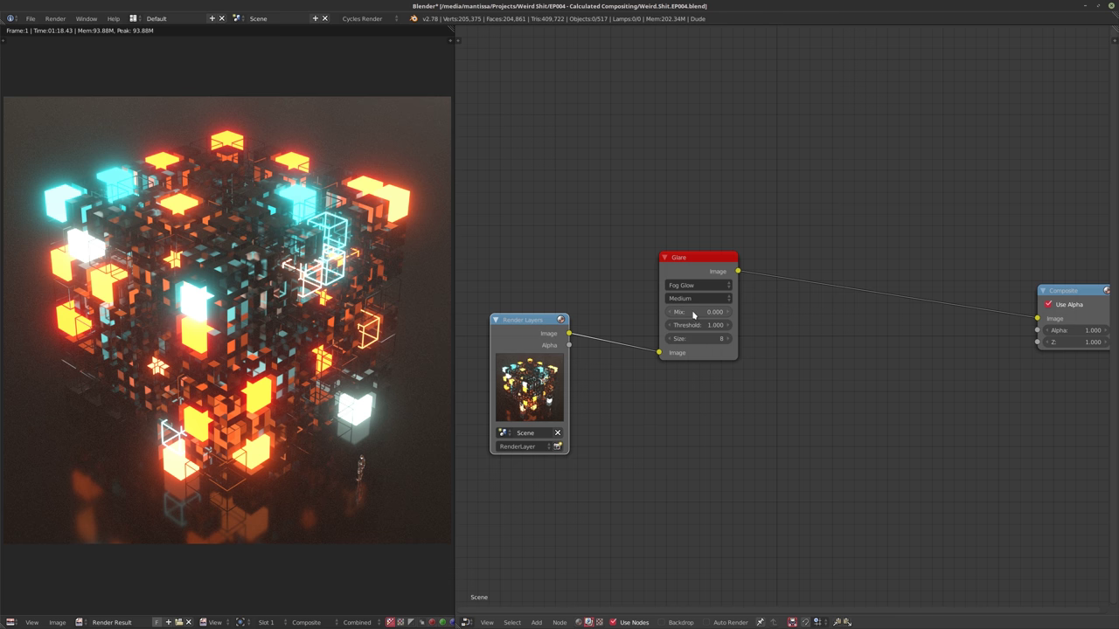
pyautogui.moveTo(685, 317); pyautogui.dragTo(787, 316)
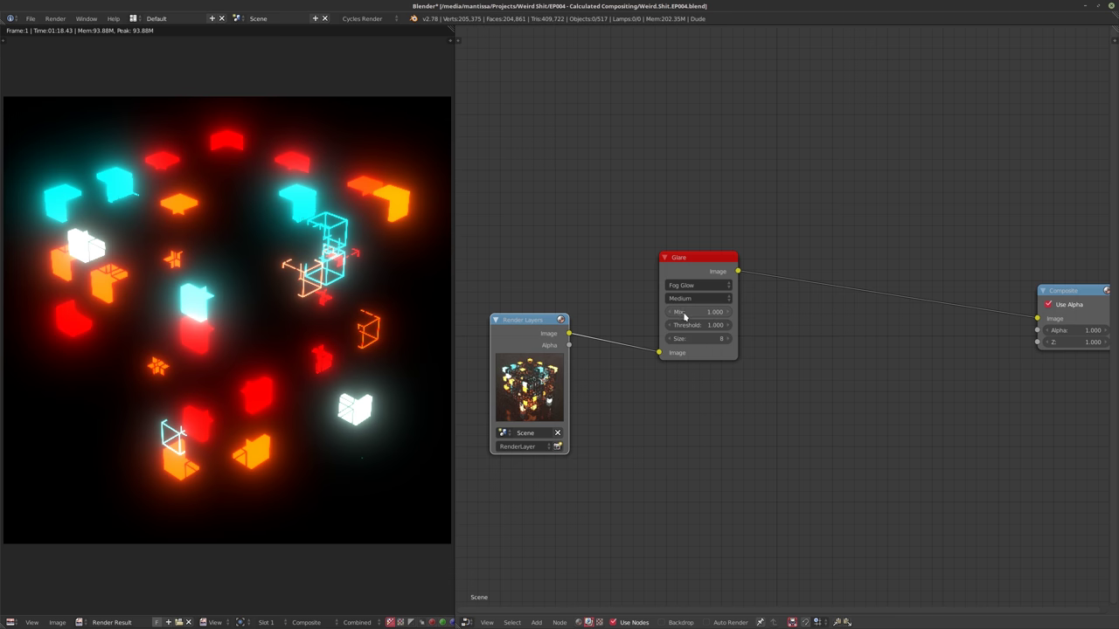
pyautogui.moveTo(704, 313)
pyautogui.mouseDown()
pyautogui.moveTo(723, 312)
pyautogui.moveTo(699, 312)
pyautogui.mouseUp()
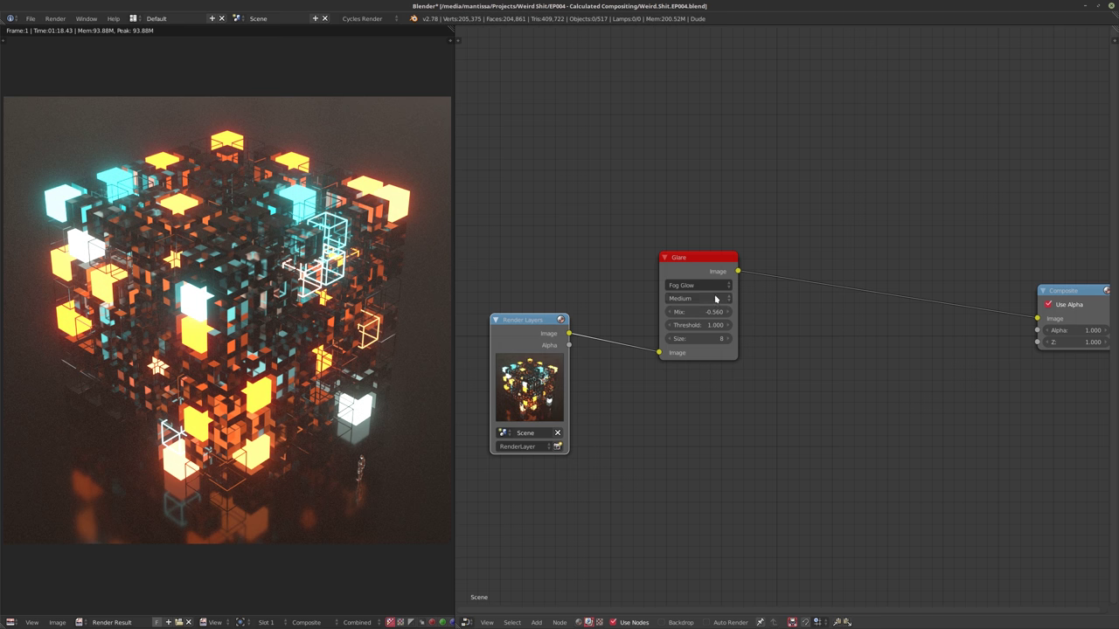
pyautogui.click(692, 262)
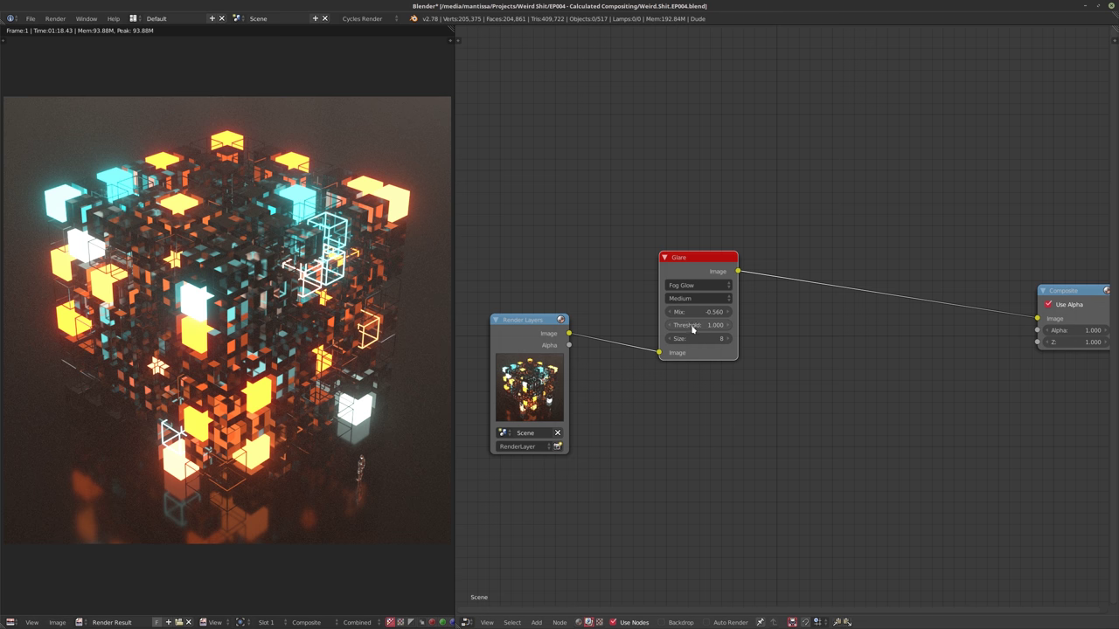
# Try a Glare threshold of 0.000, compare with the node muted, and set the threshold to 0.880
pyautogui.moveTo(707, 329); pyautogui.dragTo(668, 325)
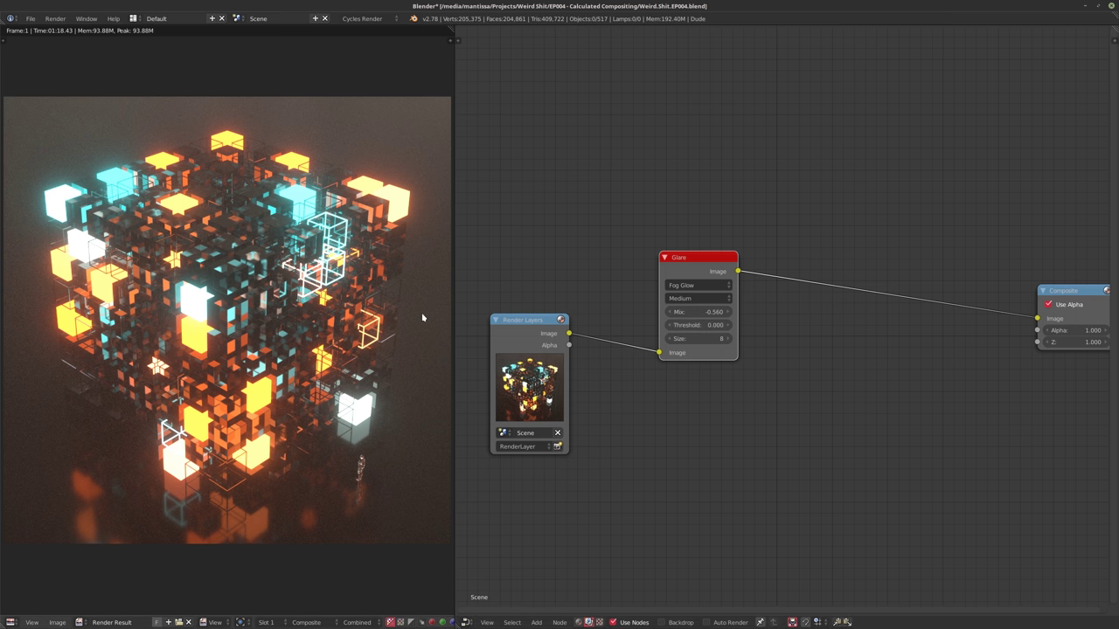
pyautogui.press('m')
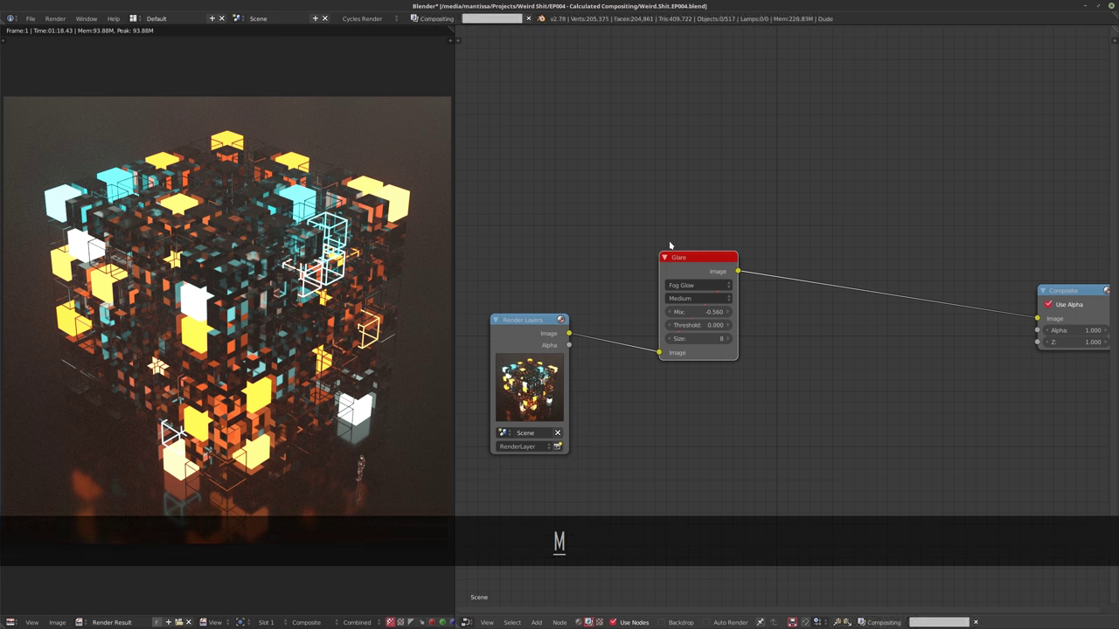
pyautogui.moveTo(687, 325)
pyautogui.mouseDown()
pyautogui.moveTo(709, 324)
pyautogui.moveTo(685, 327)
pyautogui.mouseUp()
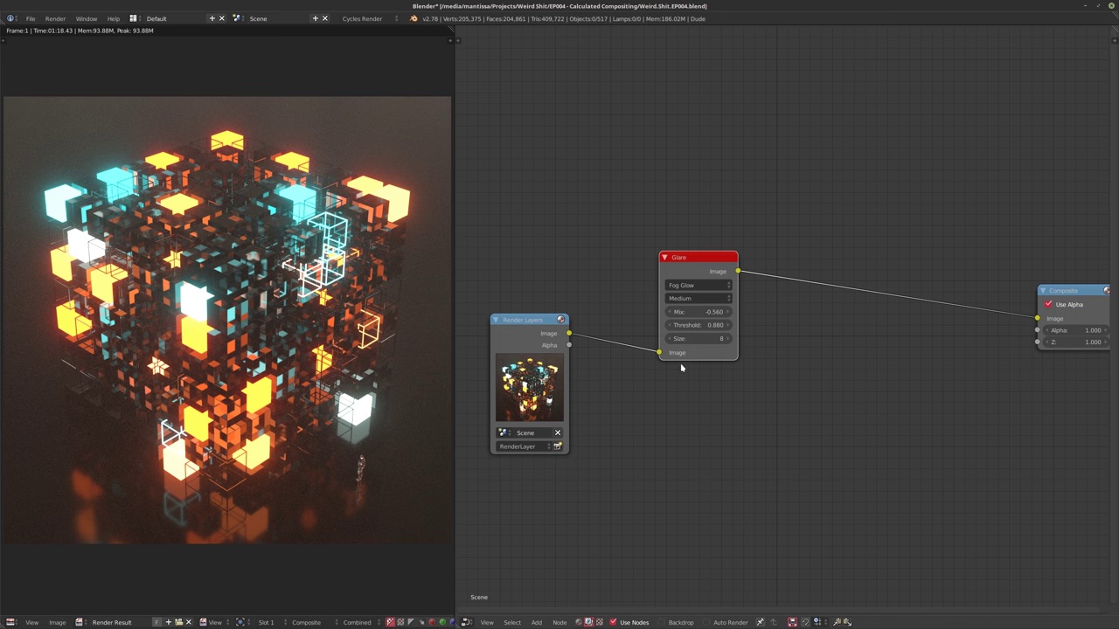
# Compare the glow spread by changing the Glare size to 9, reducing it to 6 and raising it back to 9
pyautogui.moveTo(648, 387); pyautogui.dragTo(667, 347, button='middle')
pyautogui.click(748, 301)
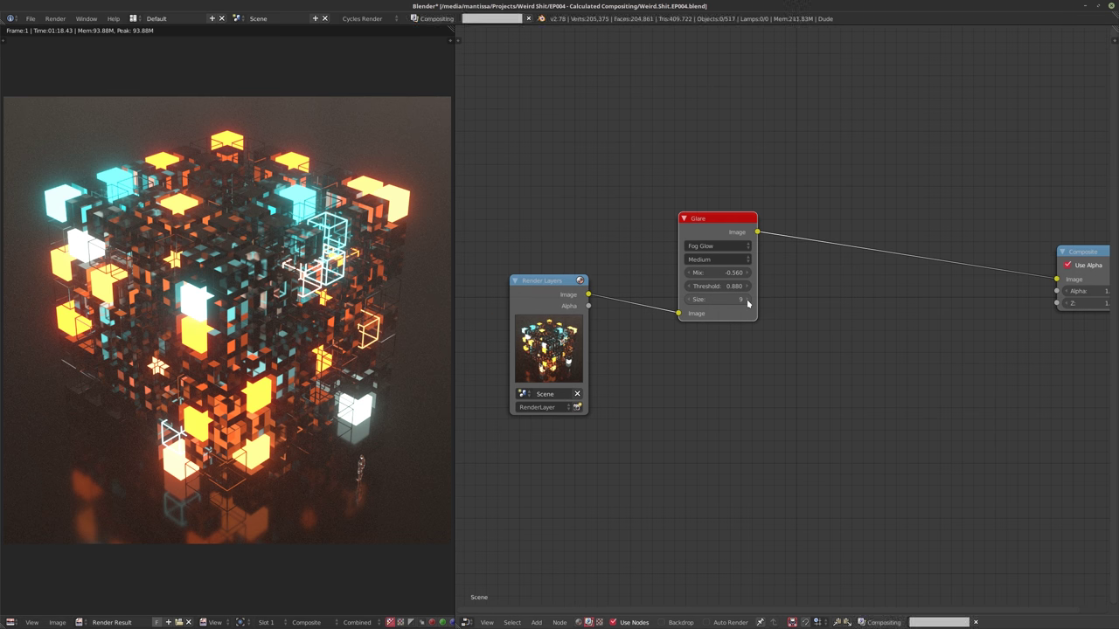
pyautogui.click(691, 304)
pyautogui.click(690, 304)
pyautogui.click(690, 303)
pyautogui.click(697, 300)
pyautogui.press('Return')
pyautogui.click(743, 300)
pyautogui.click(743, 300)
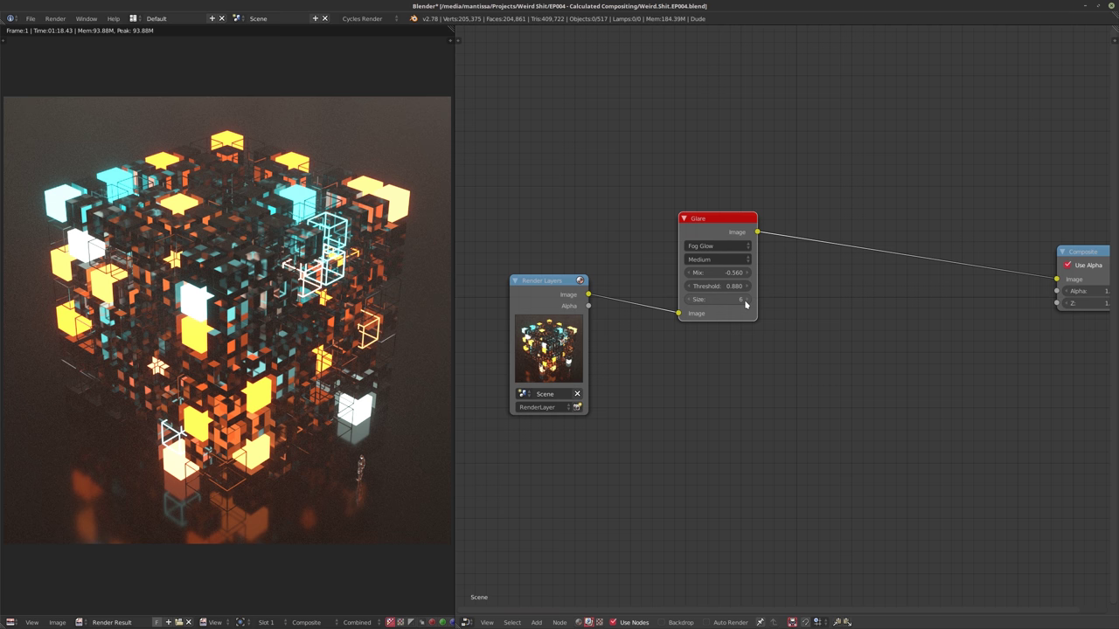
pyautogui.click(745, 300)
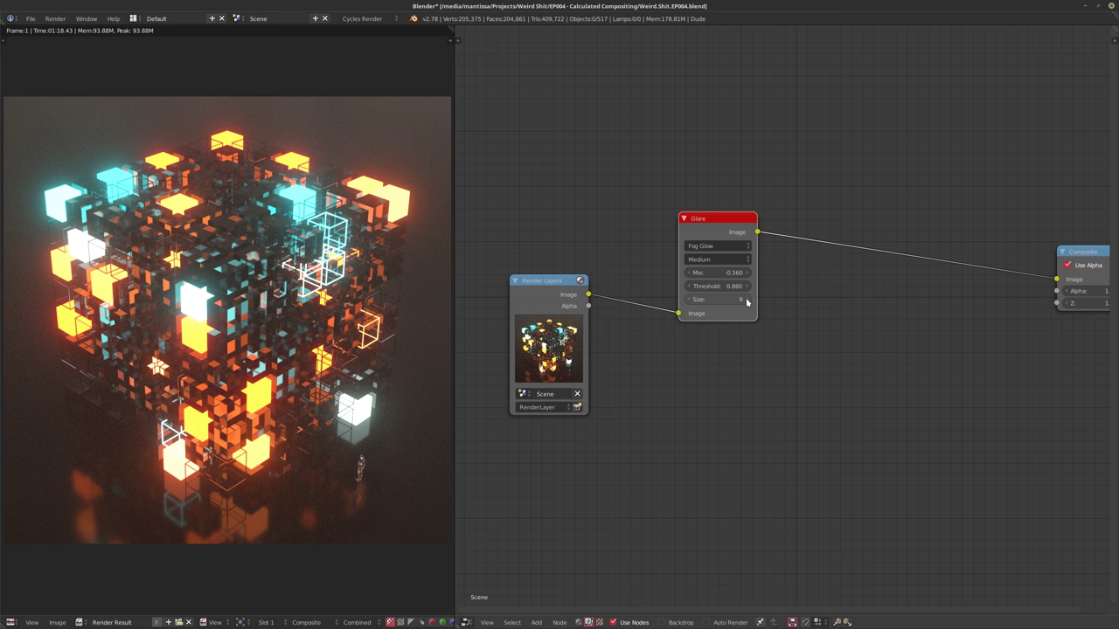
# Move the Render Layers and Glare nodes farther away from the Composite node to free space between them
pyautogui.moveTo(616, 302); pyautogui.dragTo(550, 306)
pyautogui.moveTo(725, 234); pyautogui.dragTo(656, 229)
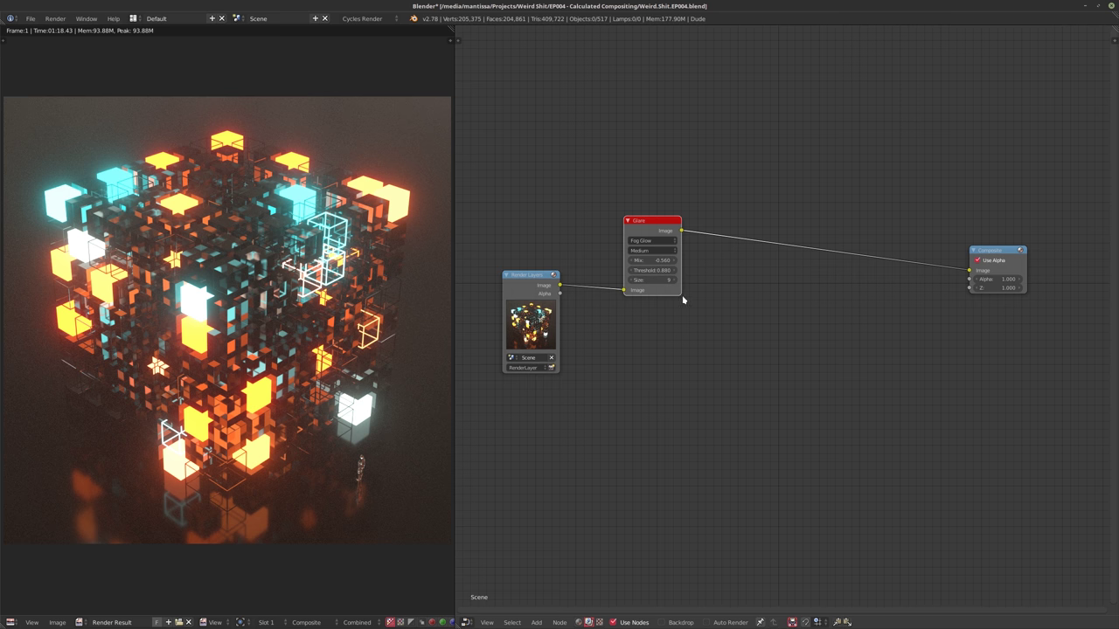
pyautogui.scroll(2, 678, 266)
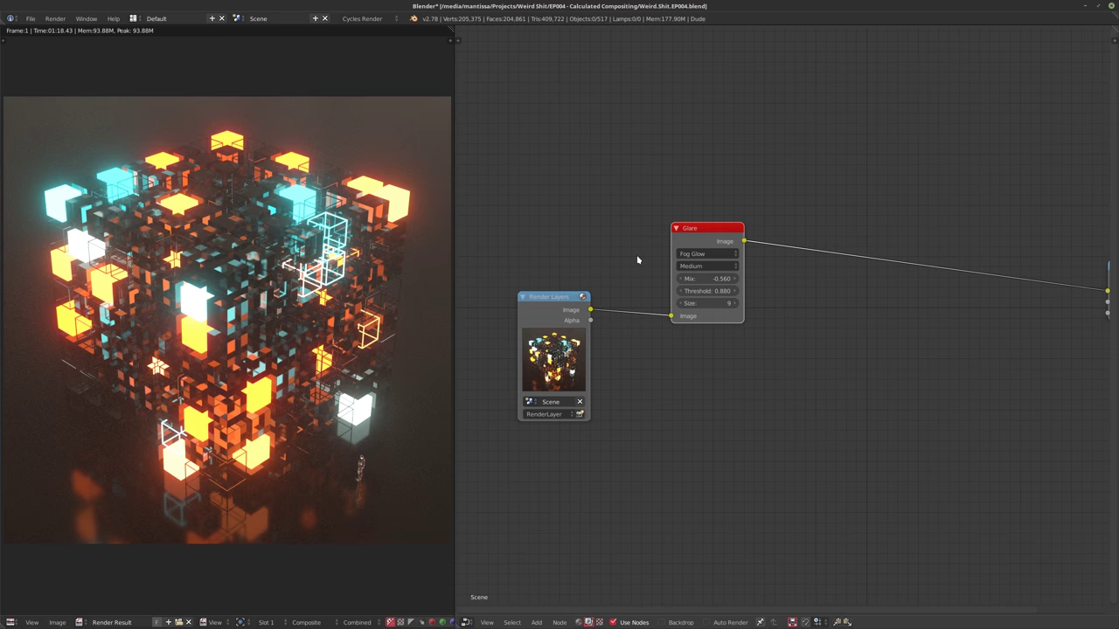
pyautogui.scroll(-1, 596, 228)
pyautogui.moveTo(540, 271); pyautogui.dragTo(488, 273)
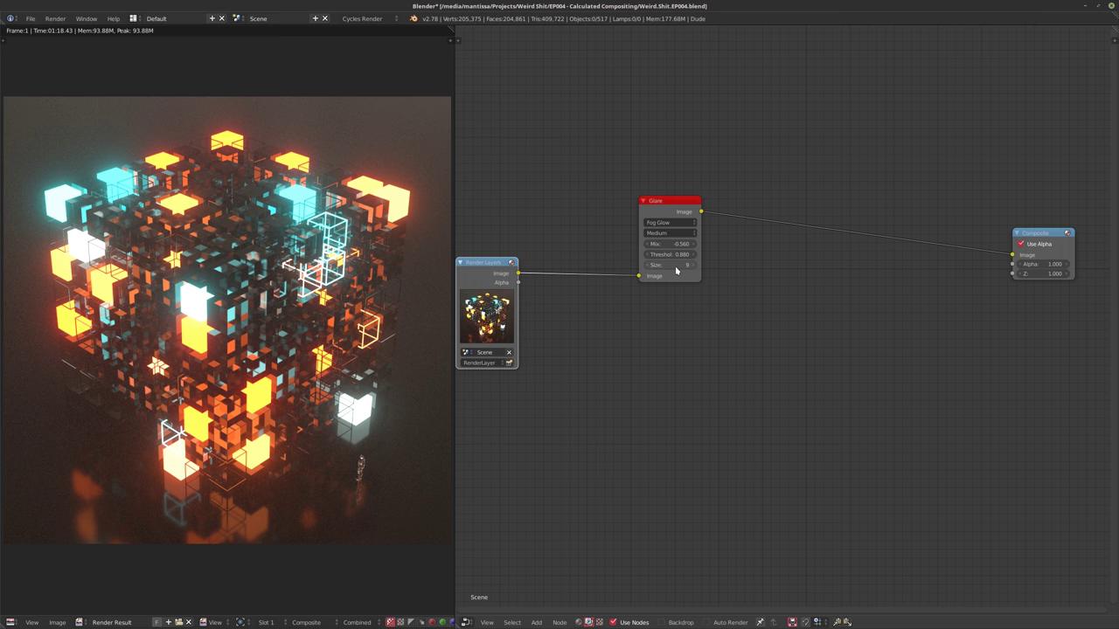
# Set the Glare node's size to 8
pyautogui.click(649, 267)
pyautogui.click(690, 265)
pyautogui.click(646, 265)
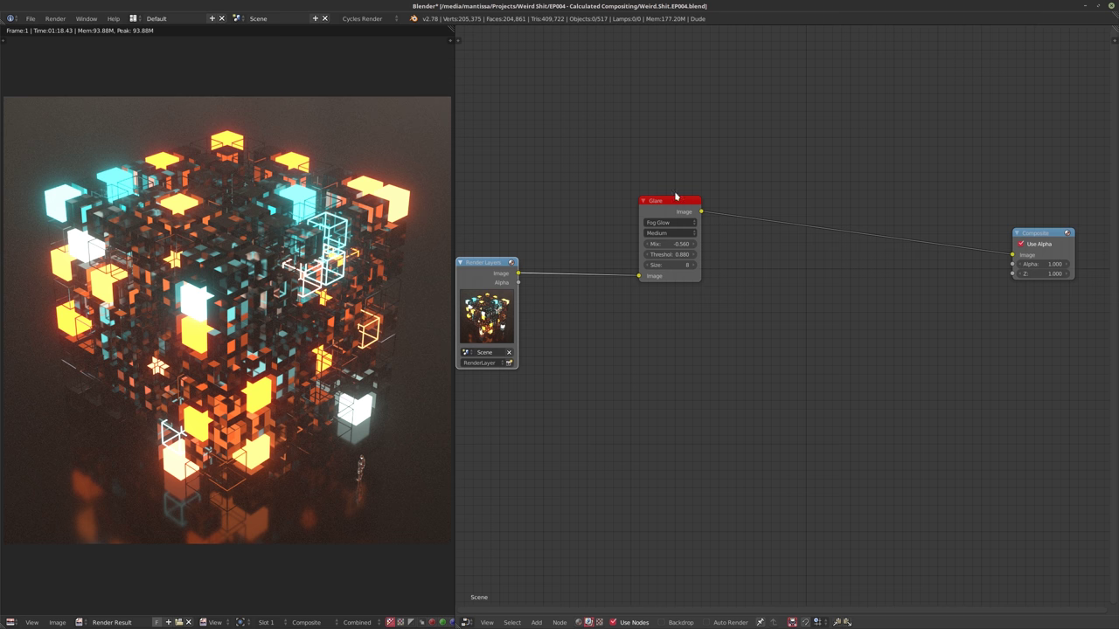
# Move the Glare node down beside Render Layers and set its mix to 1.000 to output only the glow
pyautogui.moveTo(666, 208); pyautogui.dragTo(612, 283)
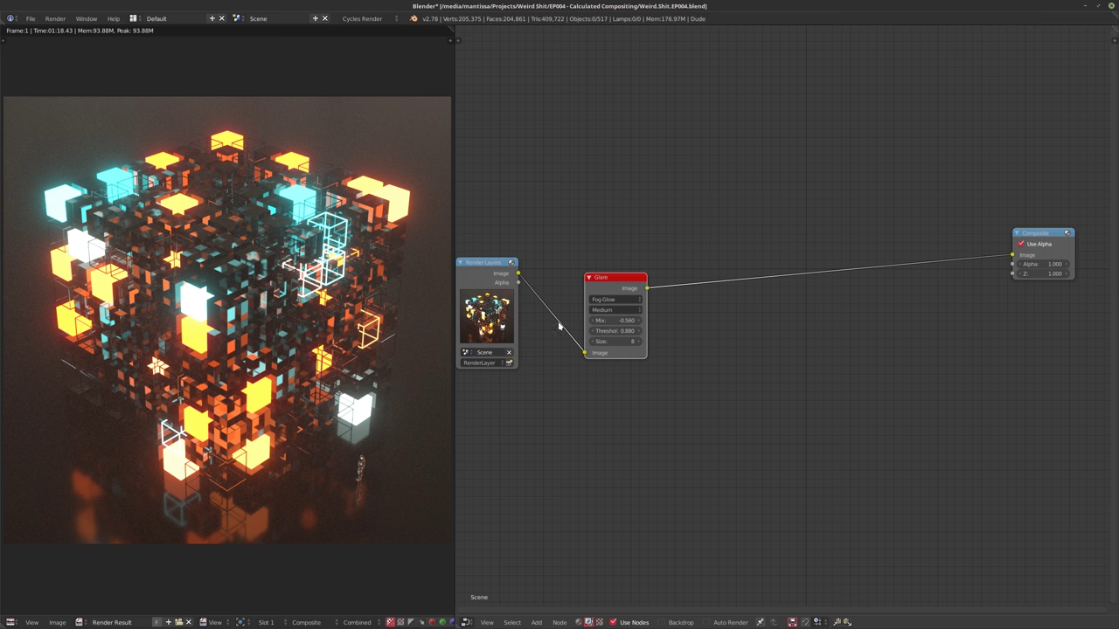
pyautogui.moveTo(614, 325); pyautogui.dragTo(680, 331)
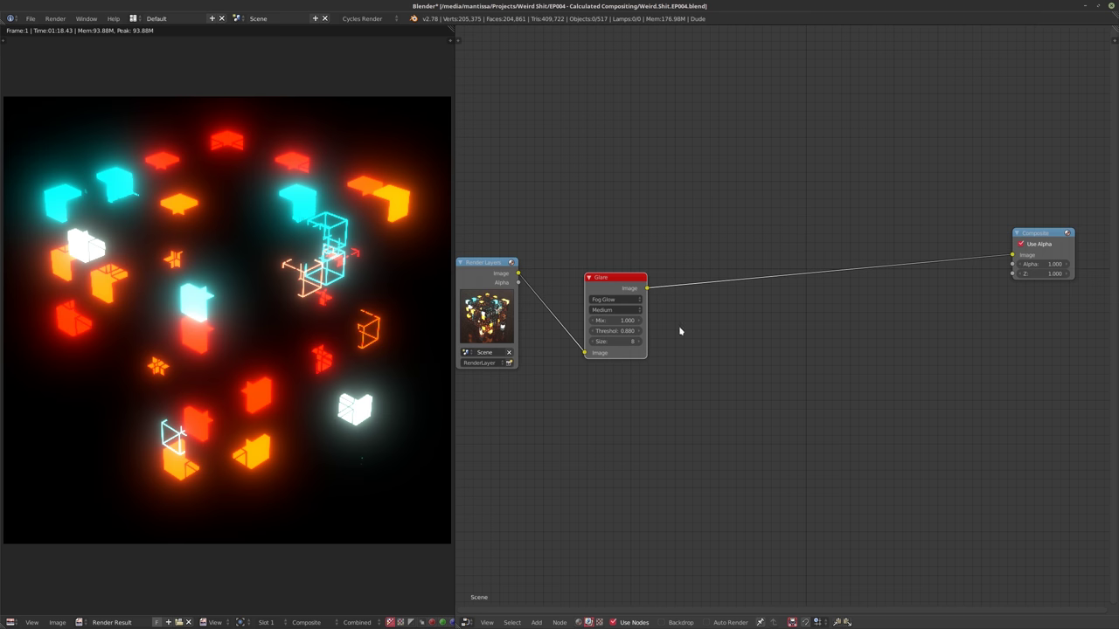
# Lower the Glare node slightly and insert a Mix node between Glare and Composite, with its blend type set to Add
pyautogui.moveTo(605, 278); pyautogui.dragTo(588, 313)
pyautogui.hotkey('shift', 'a')
pyautogui.moveTo(722, 231)
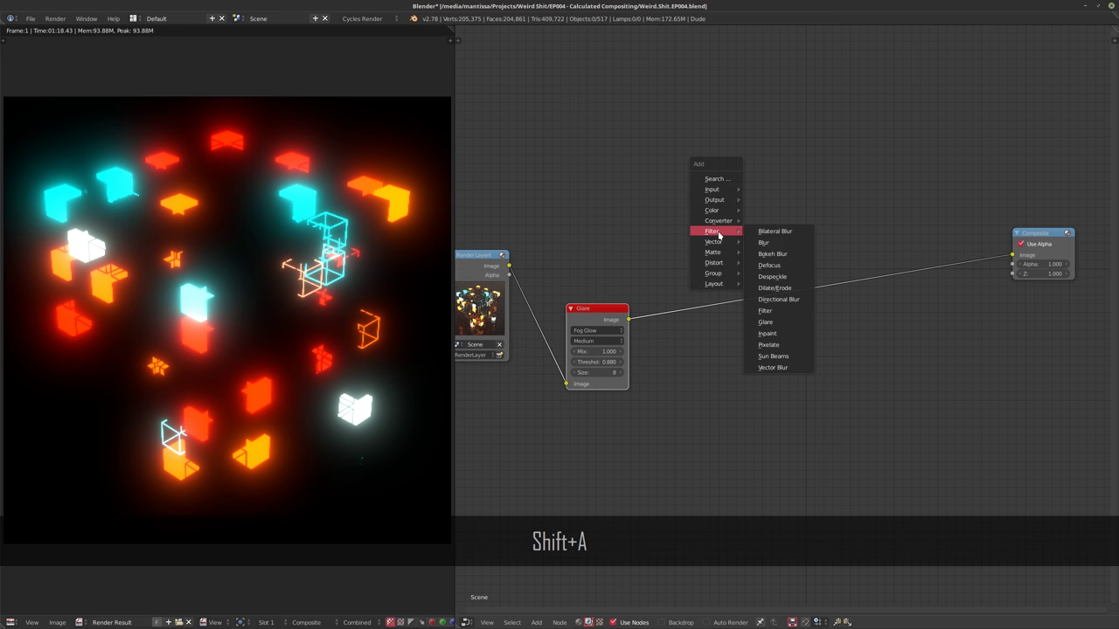
pyautogui.moveTo(716, 211)
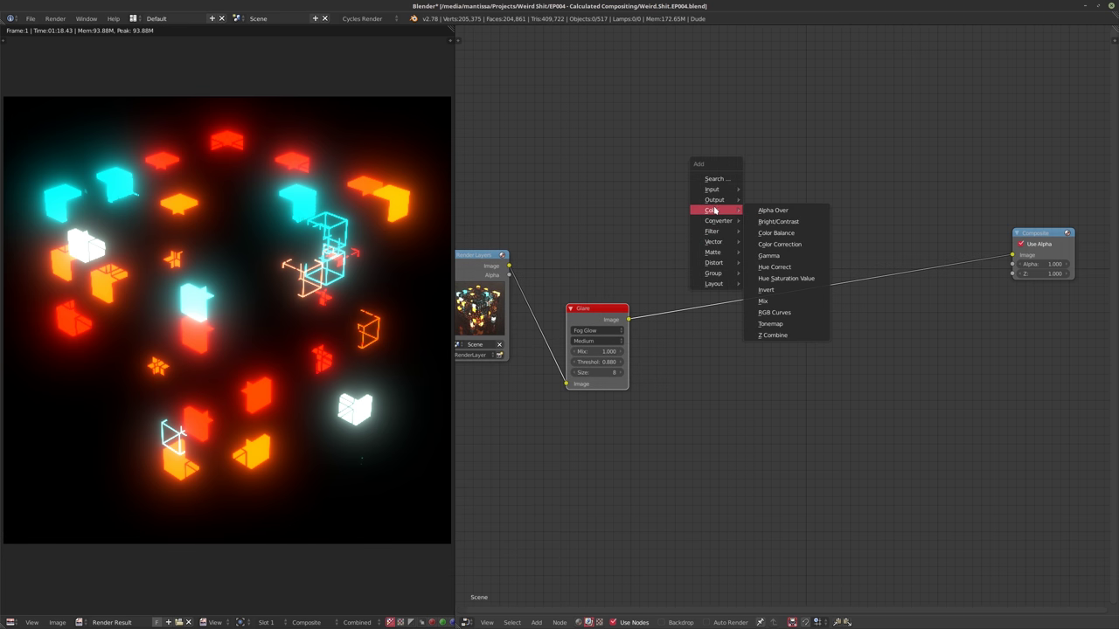
pyautogui.click(787, 309)
pyautogui.click(725, 246)
pyautogui.click(752, 268)
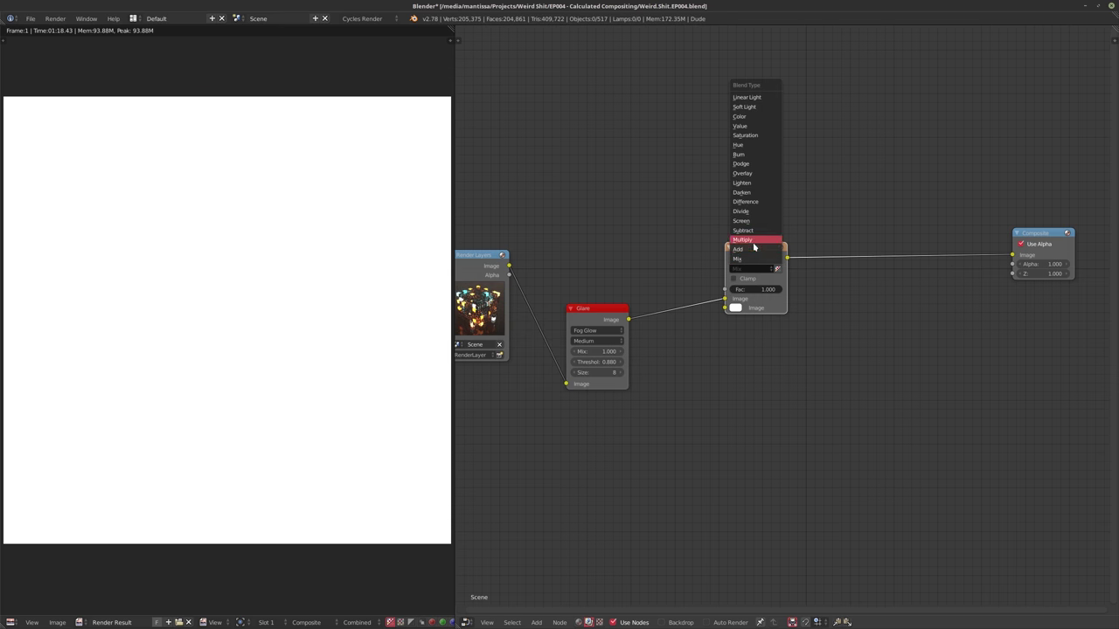
pyautogui.click(750, 244)
# Feed the Glare output into the Add node's second image input and the Render Layers image into its first
pyautogui.moveTo(725, 299); pyautogui.dragTo(725, 307)
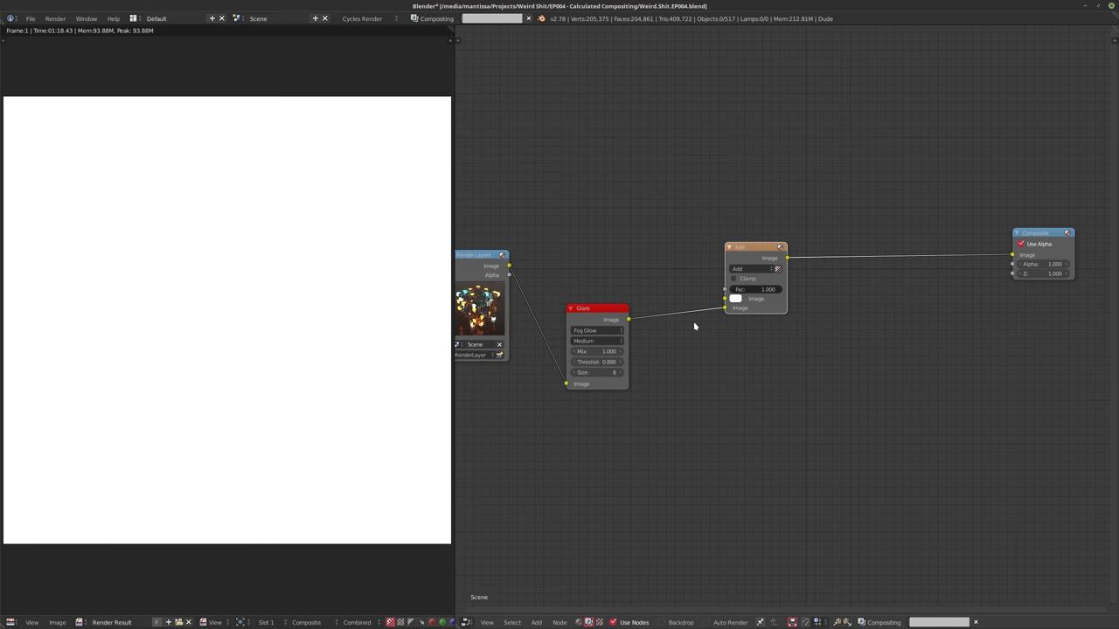
pyautogui.moveTo(510, 267); pyautogui.dragTo(725, 299)
pyautogui.scroll(1, 669, 241)
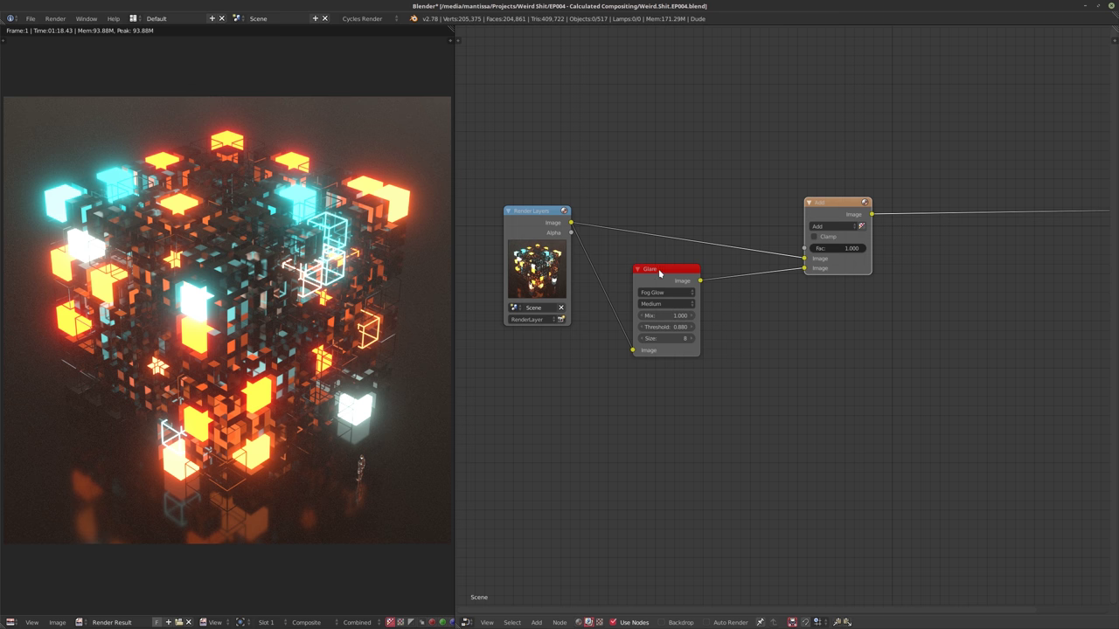
# Preview the Glare output alone through the Composite node, then reconnect the Add node's output to Composite
pyautogui.press('Home')
pyautogui.moveTo(649, 314); pyautogui.dragTo(951, 263)
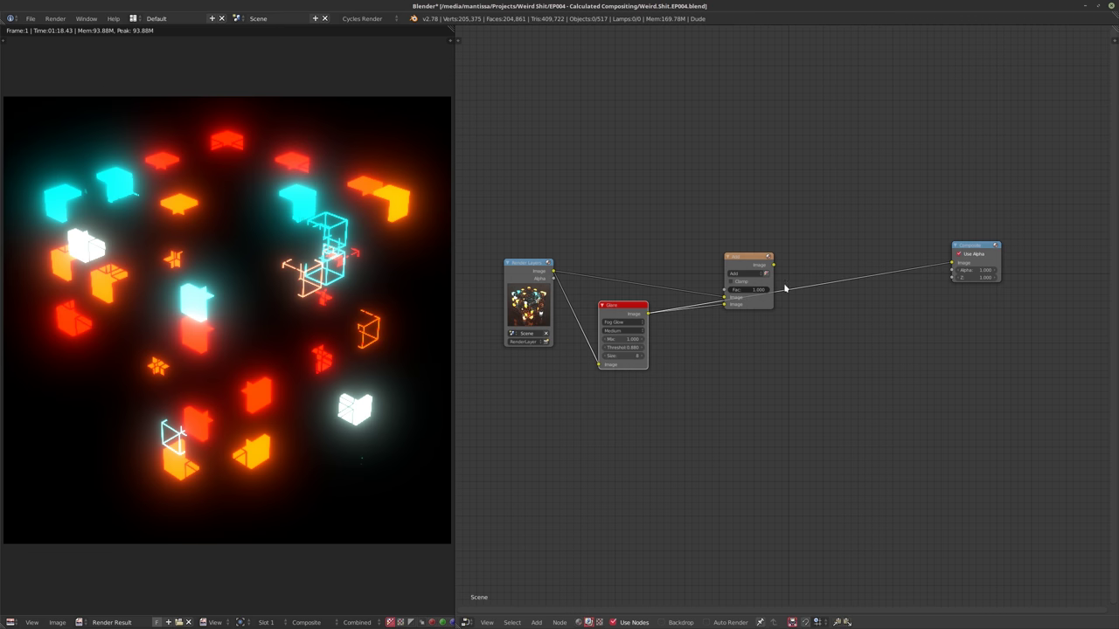
pyautogui.moveTo(619, 312); pyautogui.dragTo(617, 325)
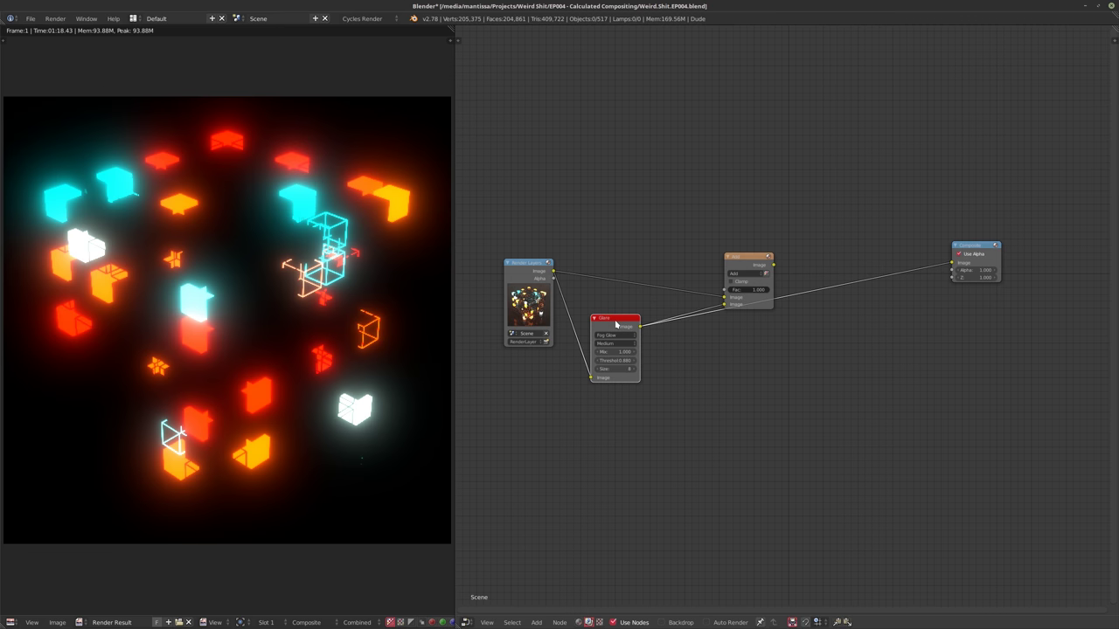
pyautogui.moveTo(775, 266); pyautogui.dragTo(951, 262)
pyautogui.moveTo(688, 341); pyautogui.dragTo(761, 295, button='middle')
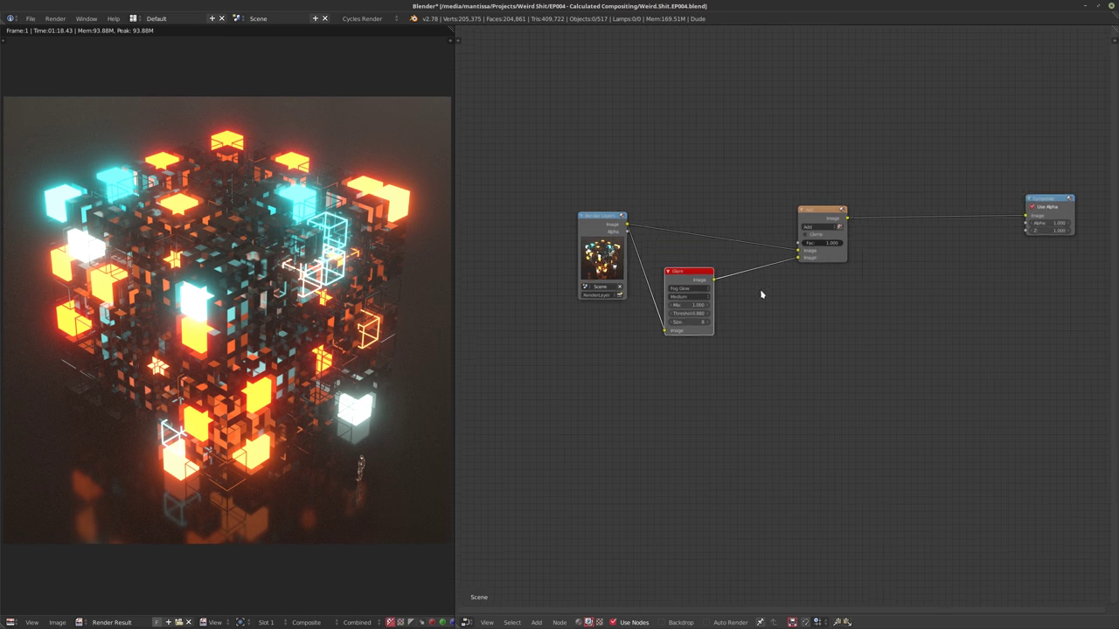
# Space out the node tree by moving Render Layers and Glare away from the Add node and raising the Add node
pyautogui.scroll(2, 761, 294)
pyautogui.moveTo(577, 208); pyautogui.dragTo(517, 208)
pyautogui.moveTo(688, 280); pyautogui.dragTo(629, 280)
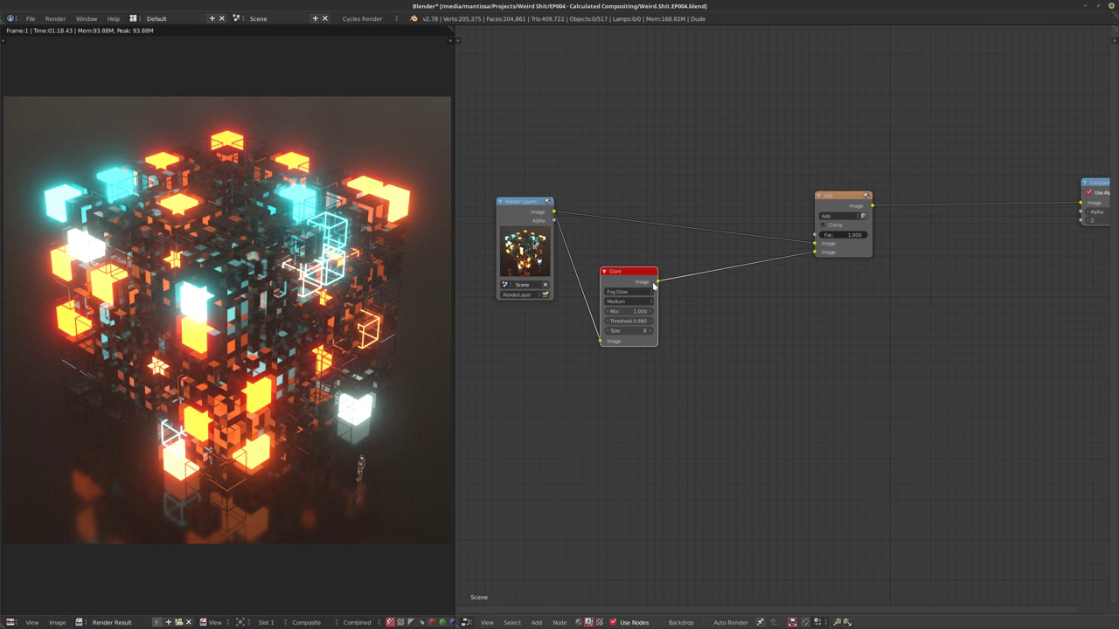
pyautogui.scroll(1, 723, 328)
pyautogui.moveTo(723, 327); pyautogui.dragTo(714, 342, button='middle')
pyautogui.moveTo(844, 225); pyautogui.dragTo(869, 236)
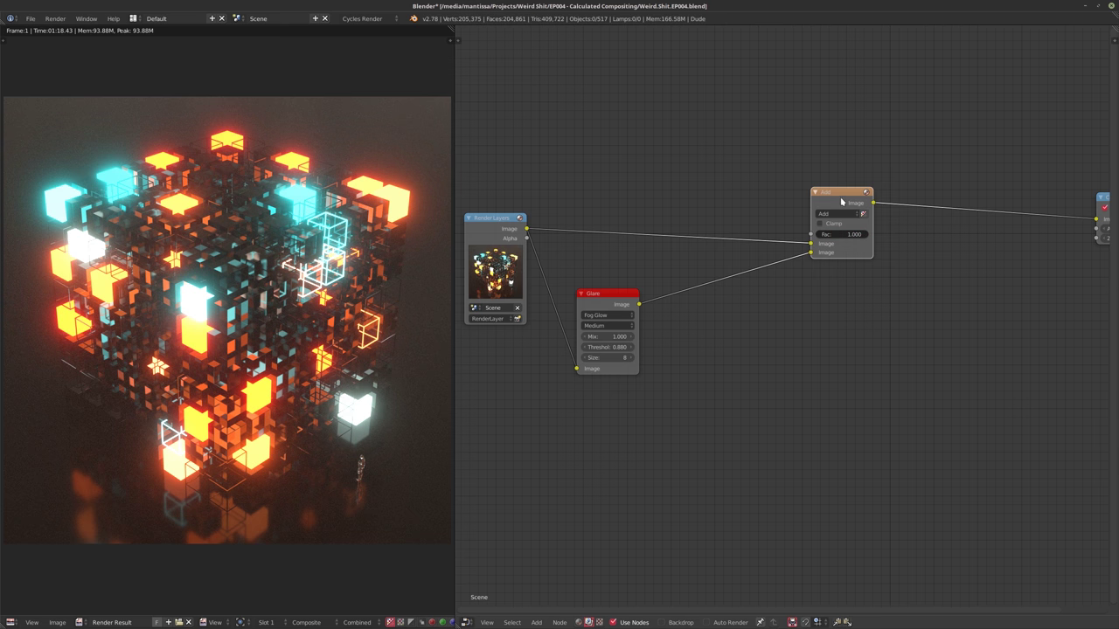
pyautogui.moveTo(843, 201); pyautogui.dragTo(843, 189)
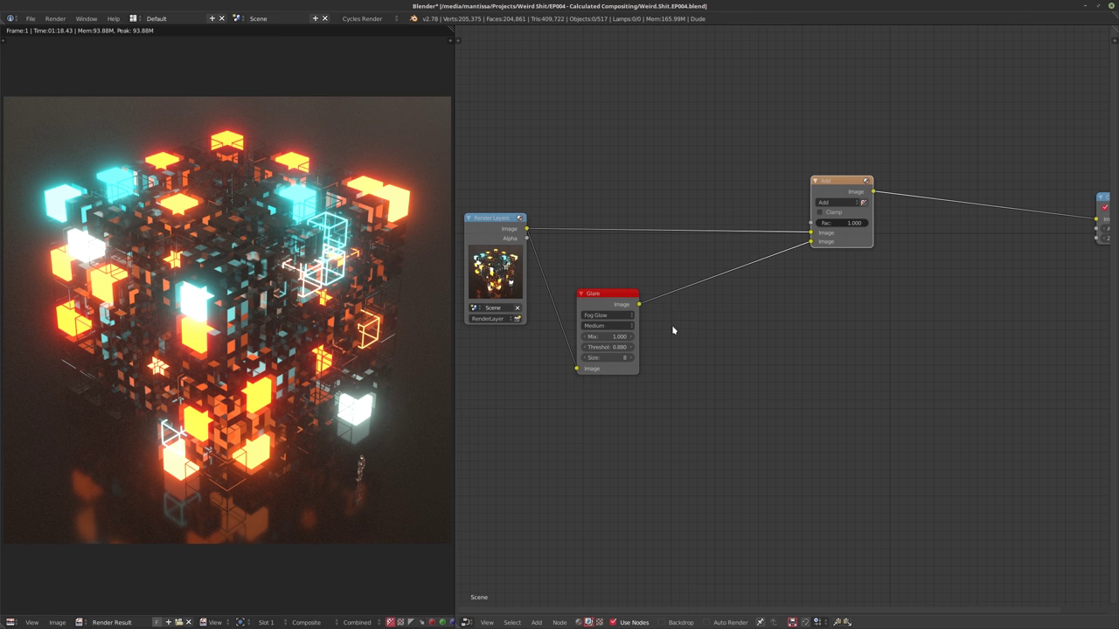
# Insert a Blur node on the link between the Glare node and the Add node
pyautogui.hotkey('shift', 'a')
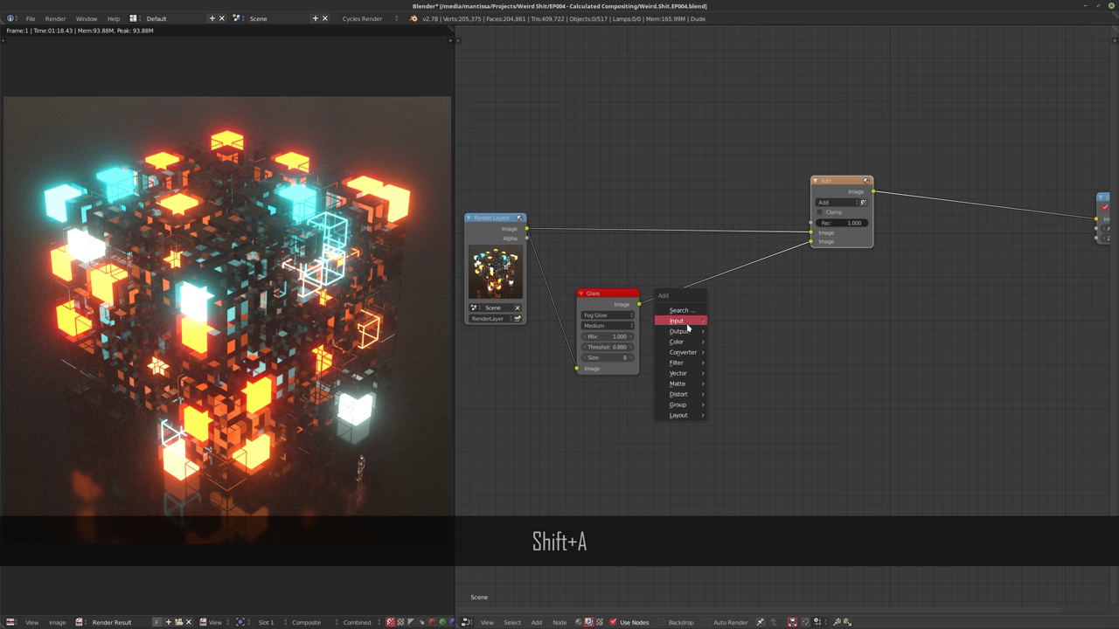
pyautogui.moveTo(680, 363)
pyautogui.click(729, 374)
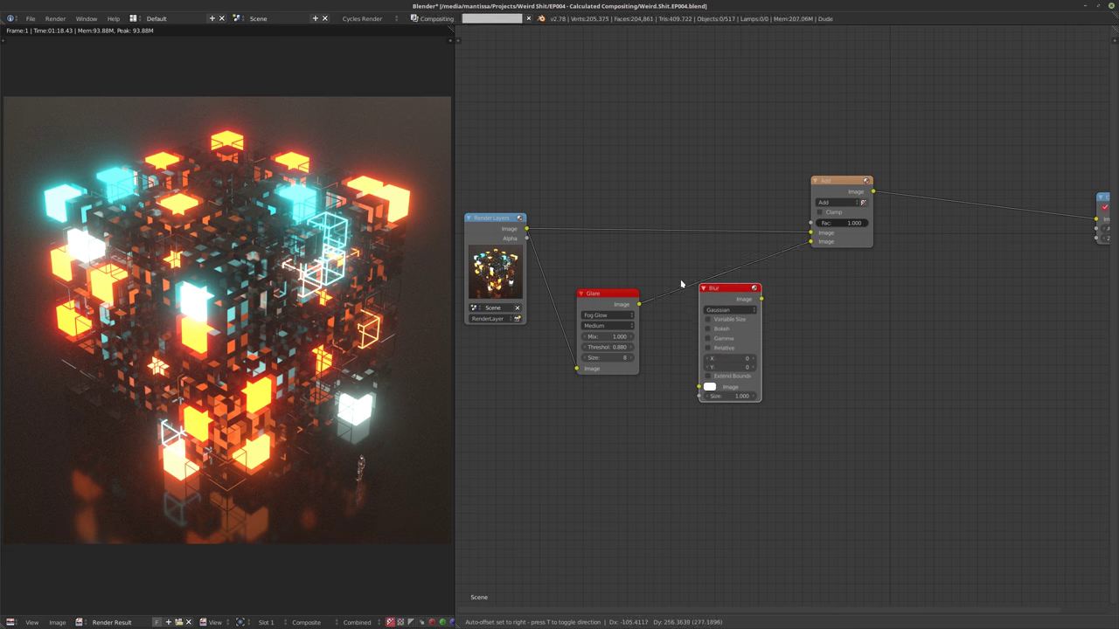
pyautogui.click(700, 384)
pyautogui.scroll(1, 781, 337)
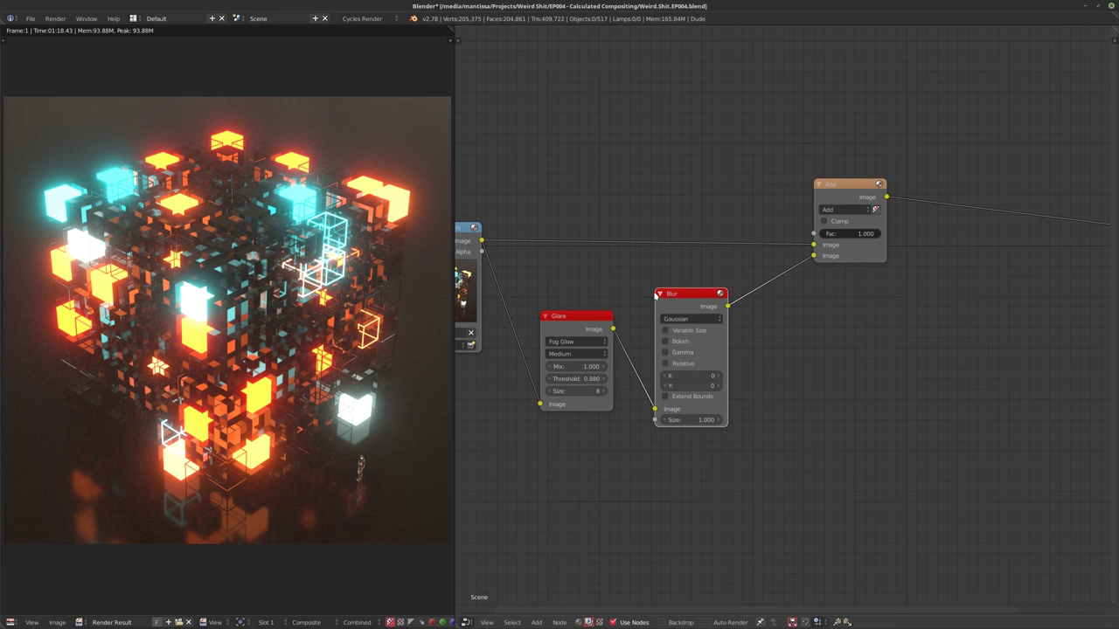
pyautogui.moveTo(675, 306); pyautogui.dragTo(680, 294)
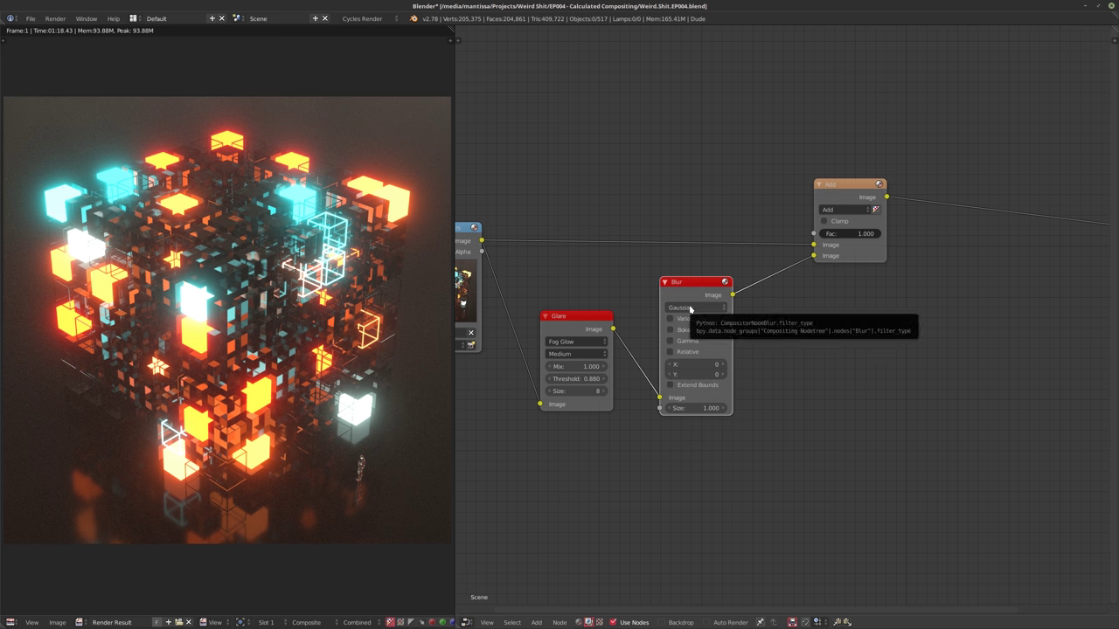
# Set the Blur node's filter type to Fast Gaussian and spread the Blur and Glare nodes apart
pyautogui.click(691, 308)
pyautogui.click(694, 241)
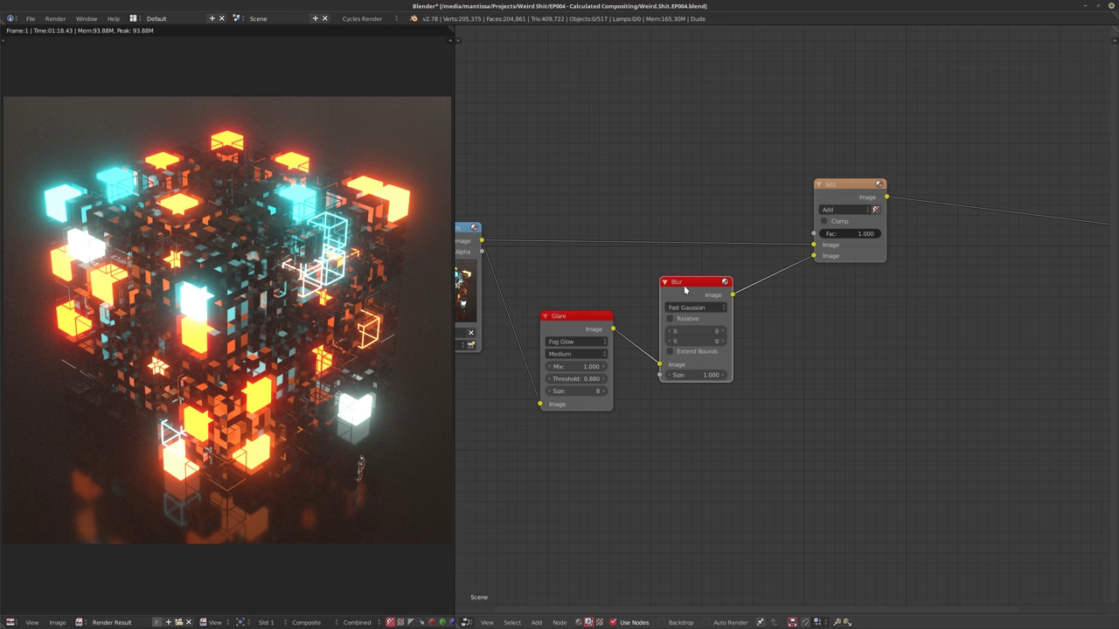
pyautogui.moveTo(687, 291); pyautogui.dragTo(691, 280)
pyautogui.moveTo(588, 327); pyautogui.dragTo(587, 340)
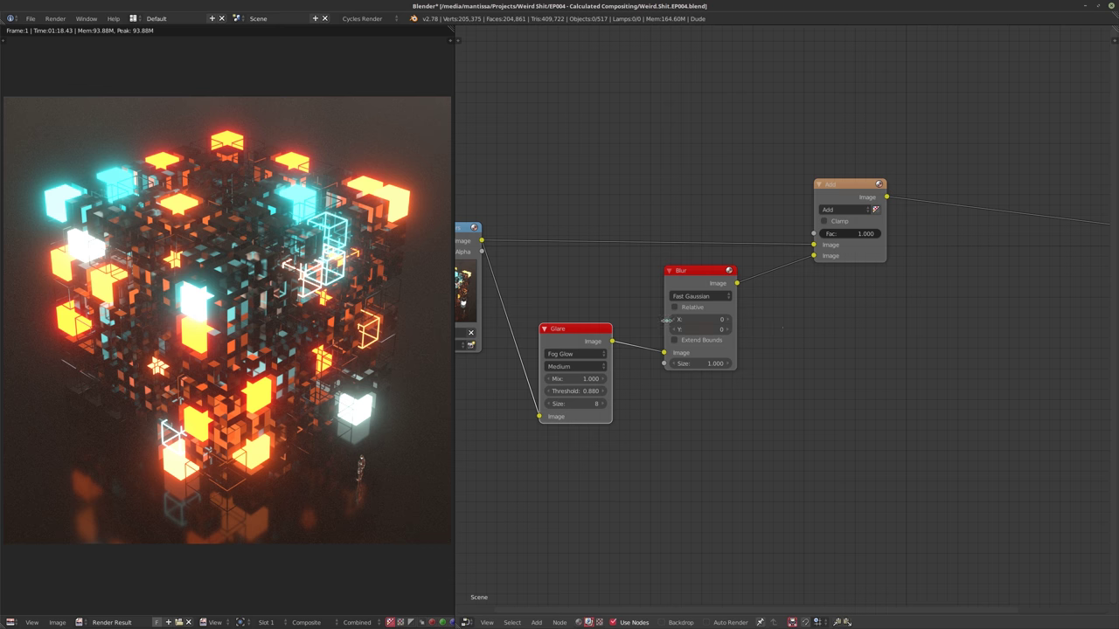
# Make the Blur node's size relative and set both X and Y to 10%
pyautogui.moveTo(808, 323); pyautogui.dragTo(682, 322, button='middle')
pyautogui.scroll(1, 665, 322)
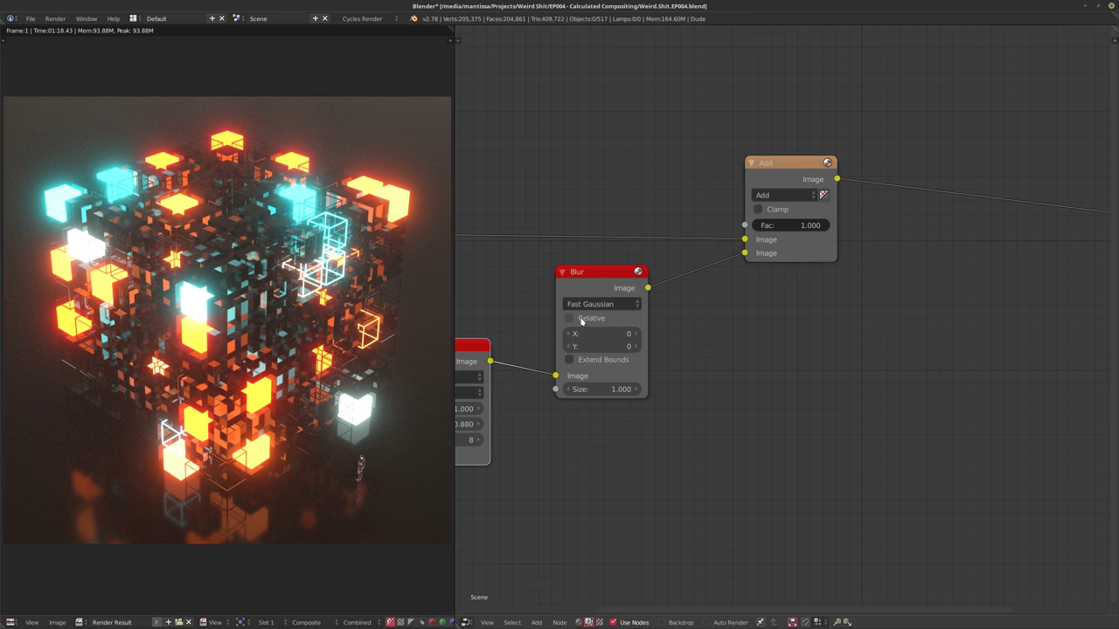
pyautogui.click(588, 319)
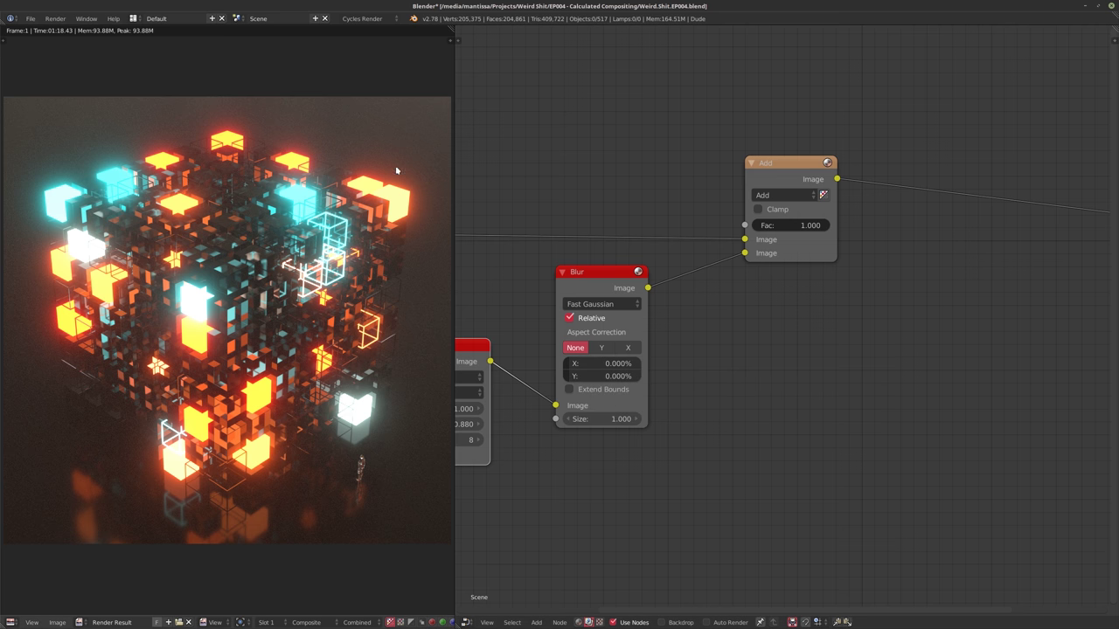
pyautogui.moveTo(592, 365); pyautogui.dragTo(591, 377)
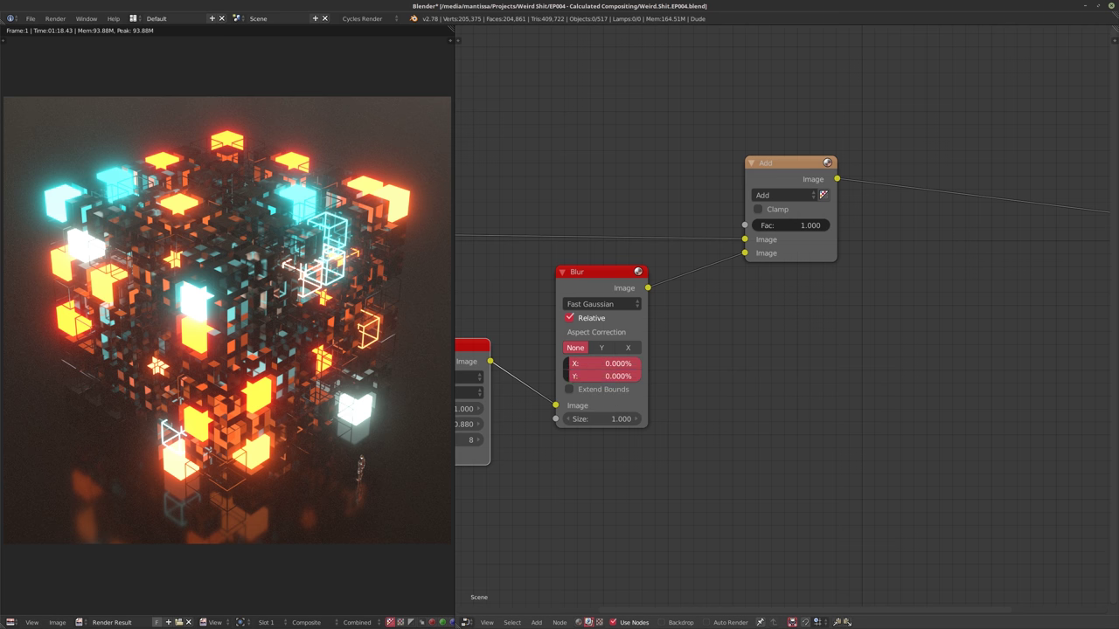
pyautogui.write('10')
pyautogui.press('Return')
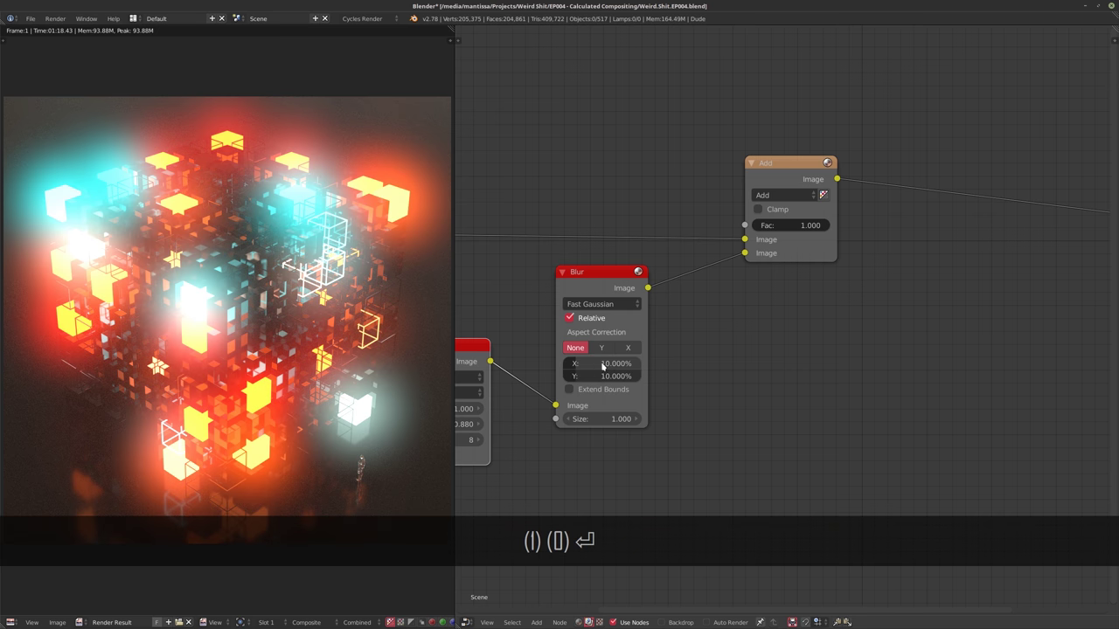
# Link the Blur node's output directly to the Composite node to preview only the blurred glow
pyautogui.scroll(-6, 647, 245)
pyautogui.moveTo(690, 269); pyautogui.dragTo(657, 253, button='middle')
pyautogui.moveTo(614, 253); pyautogui.dragTo(938, 210)
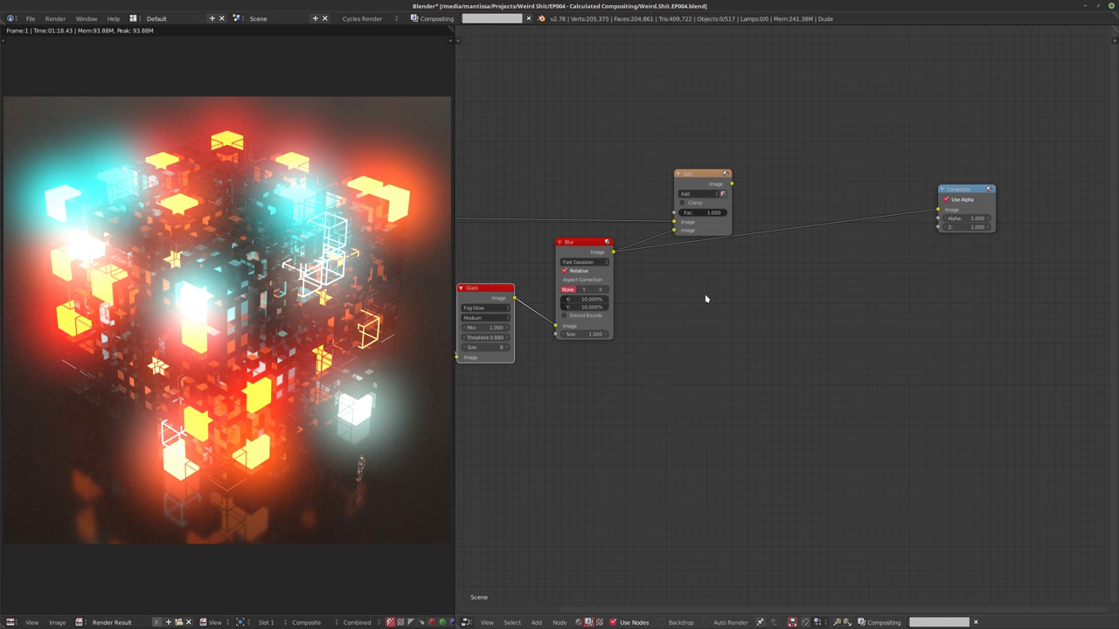
# Reduce the Blur node's X and Y sizes to 1%
pyautogui.moveTo(602, 290); pyautogui.dragTo(702, 268, button='middle')
pyautogui.scroll(2, 700, 265)
pyautogui.click(679, 281)
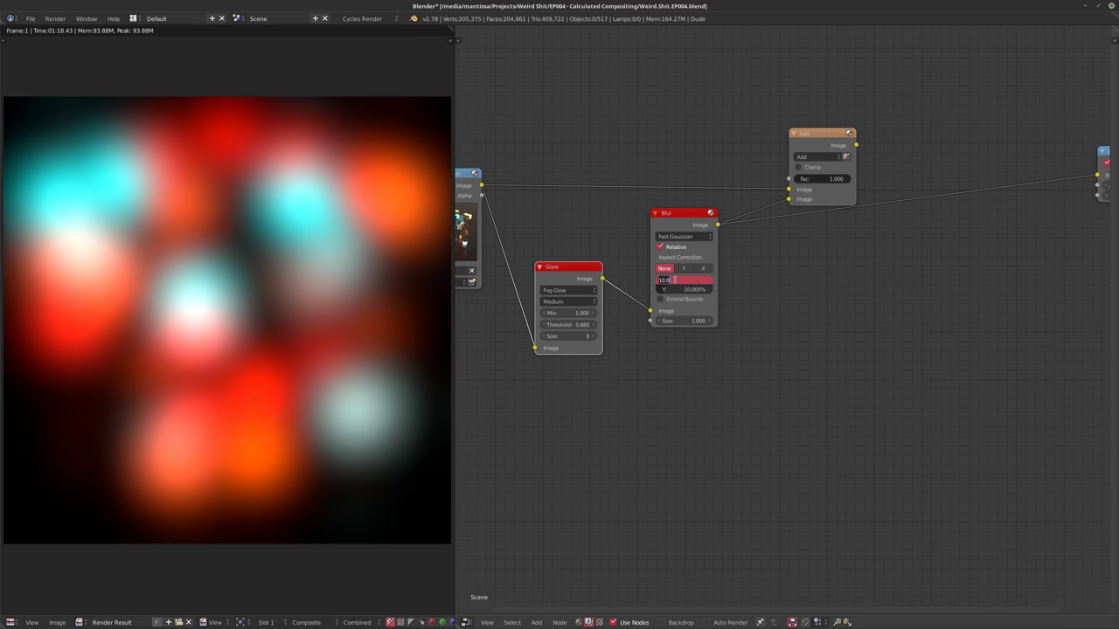
pyautogui.click(703, 289)
pyautogui.moveTo(691, 280); pyautogui.dragTo(691, 290)
pyautogui.write('1')
pyautogui.press('Return')
# Compare the glow with and without blurring by muting and unmuting the Blur node
pyautogui.scroll(3, 699, 262)
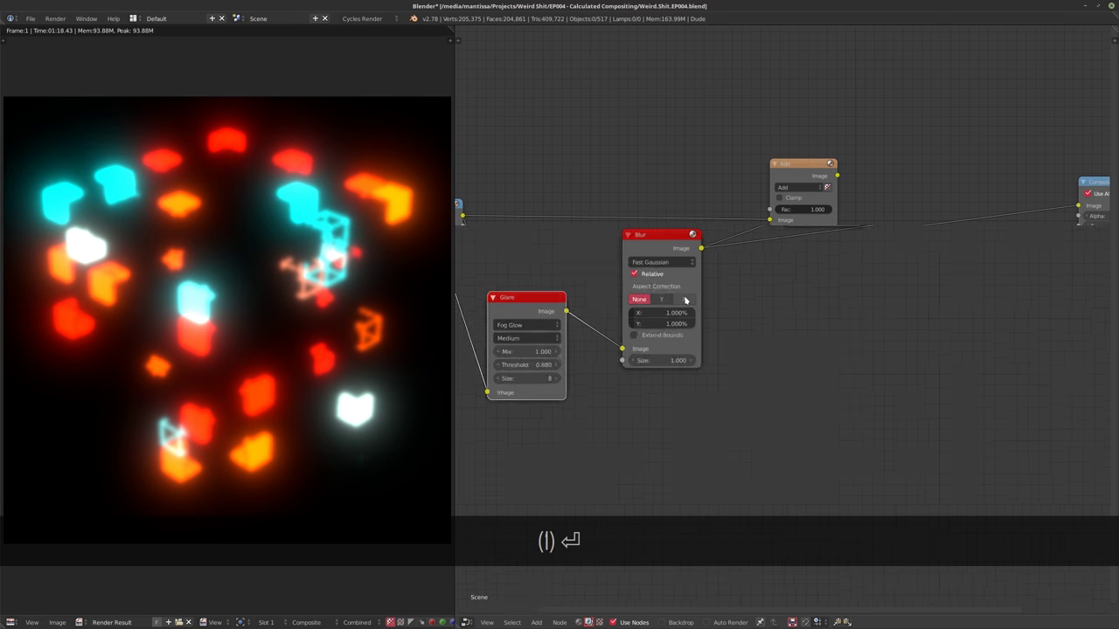
pyautogui.click(651, 230)
pyautogui.press('m')
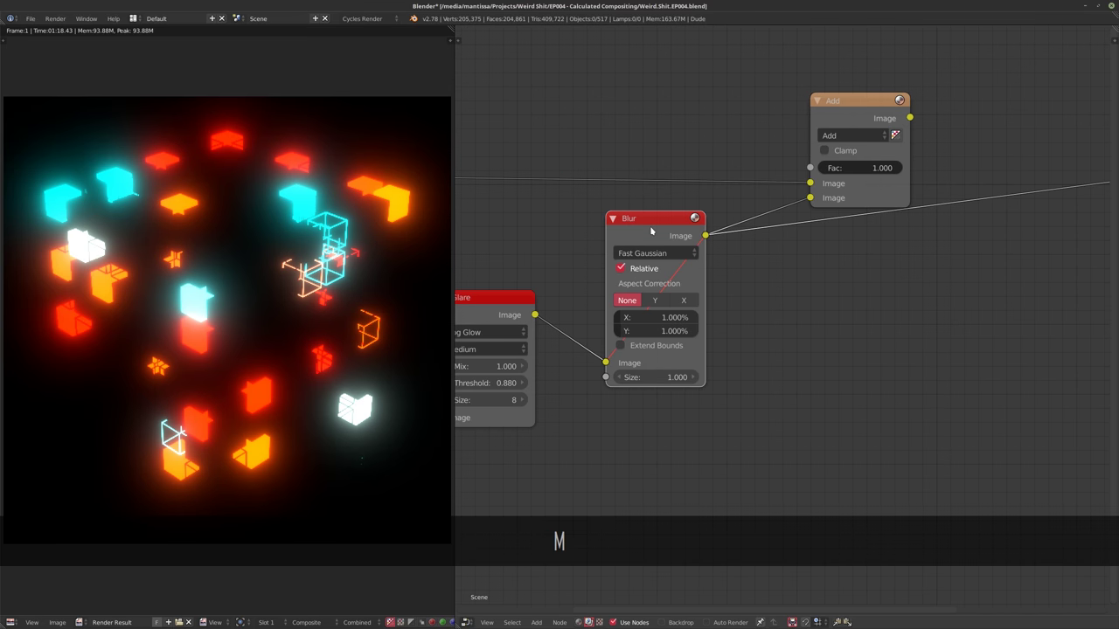
pyautogui.press('m')
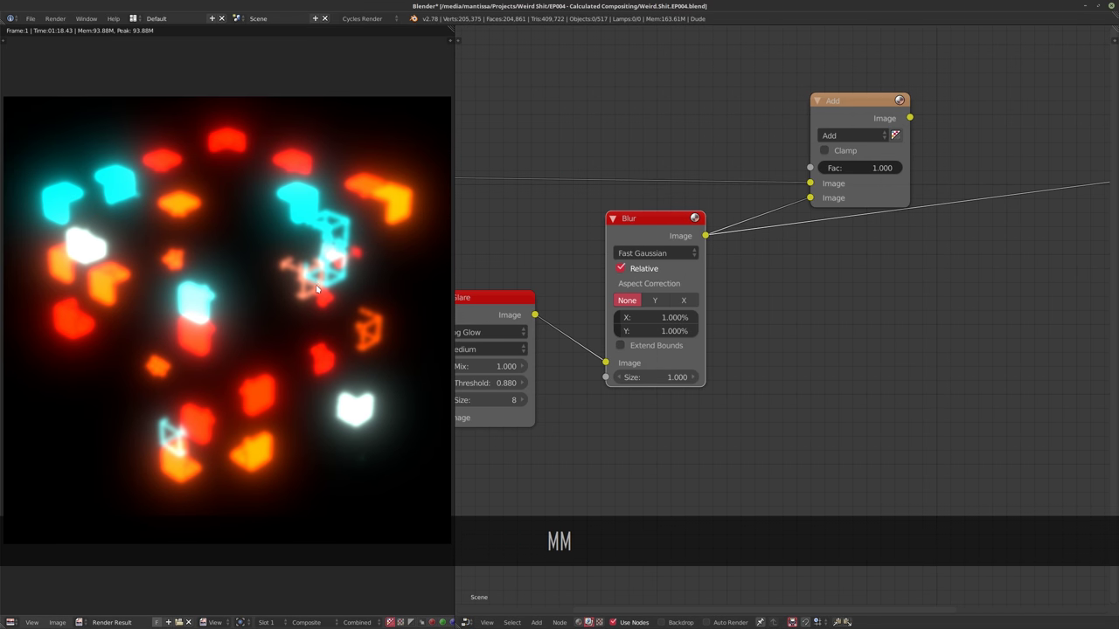
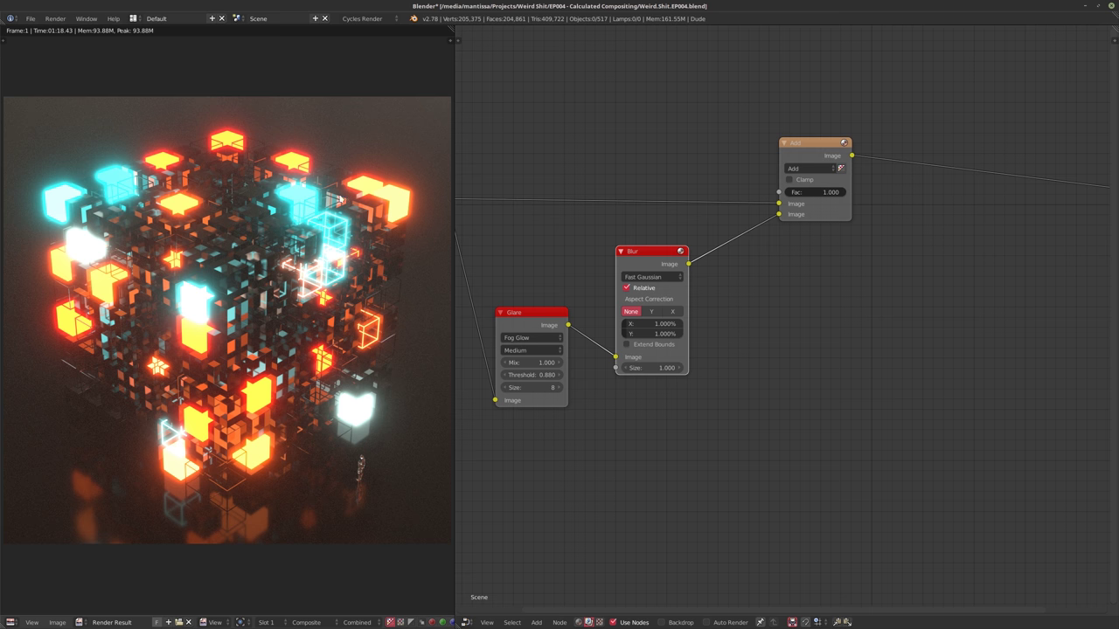
# Move the Render Layers and Glare nodes farther away from the Blur node
pyautogui.moveTo(583, 277); pyautogui.dragTo(697, 250, button='middle')
pyautogui.scroll(-2, 697, 250)
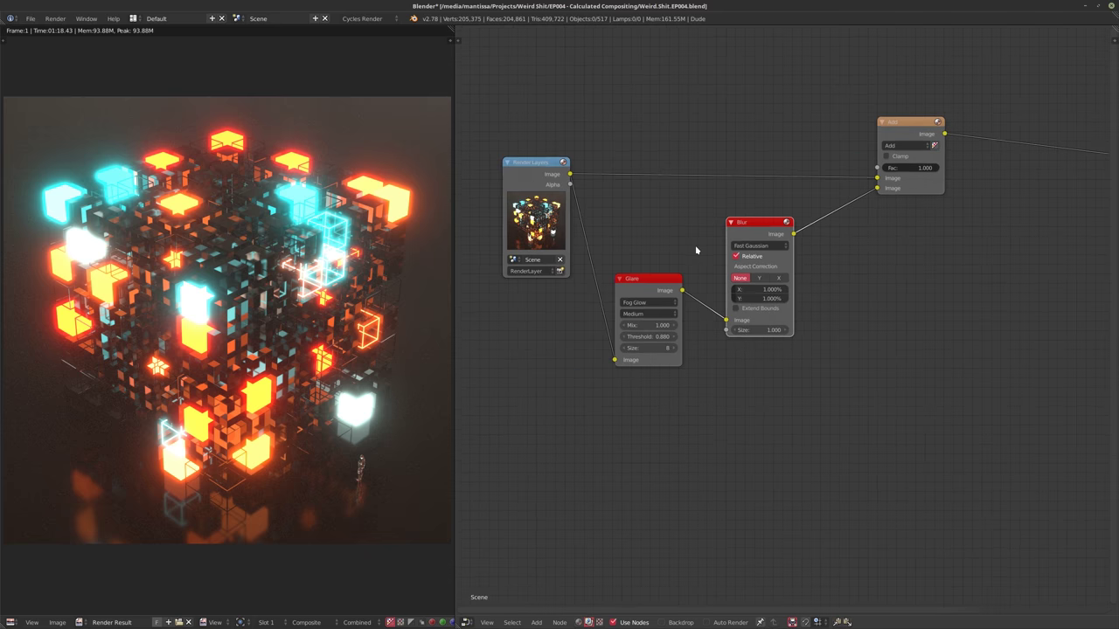
pyautogui.moveTo(555, 182); pyautogui.dragTo(504, 179)
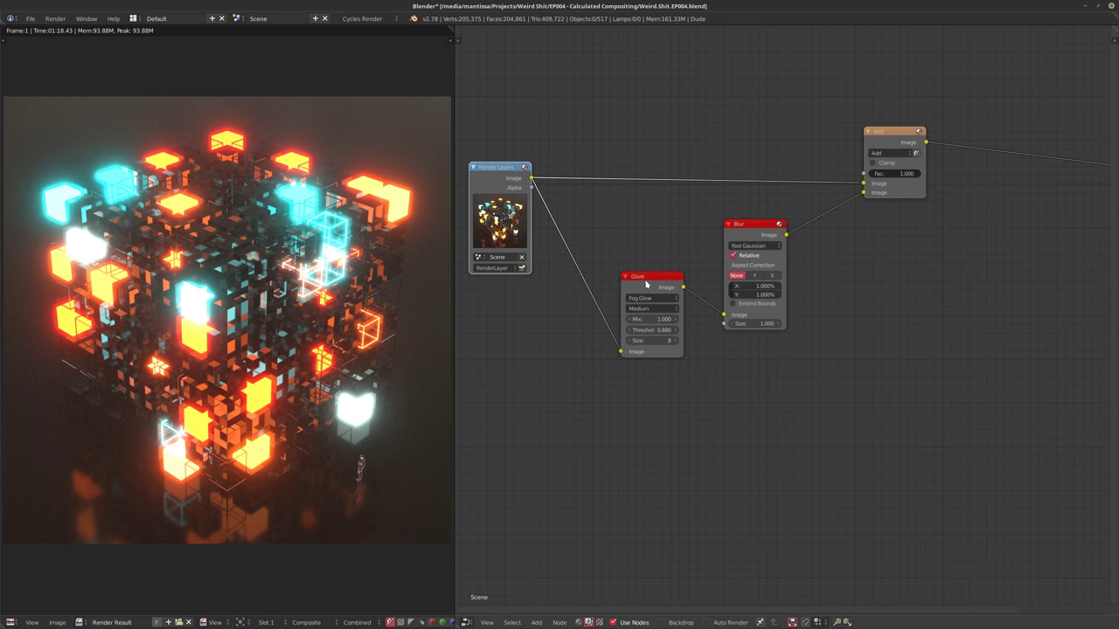
pyautogui.moveTo(646, 283); pyautogui.dragTo(611, 289)
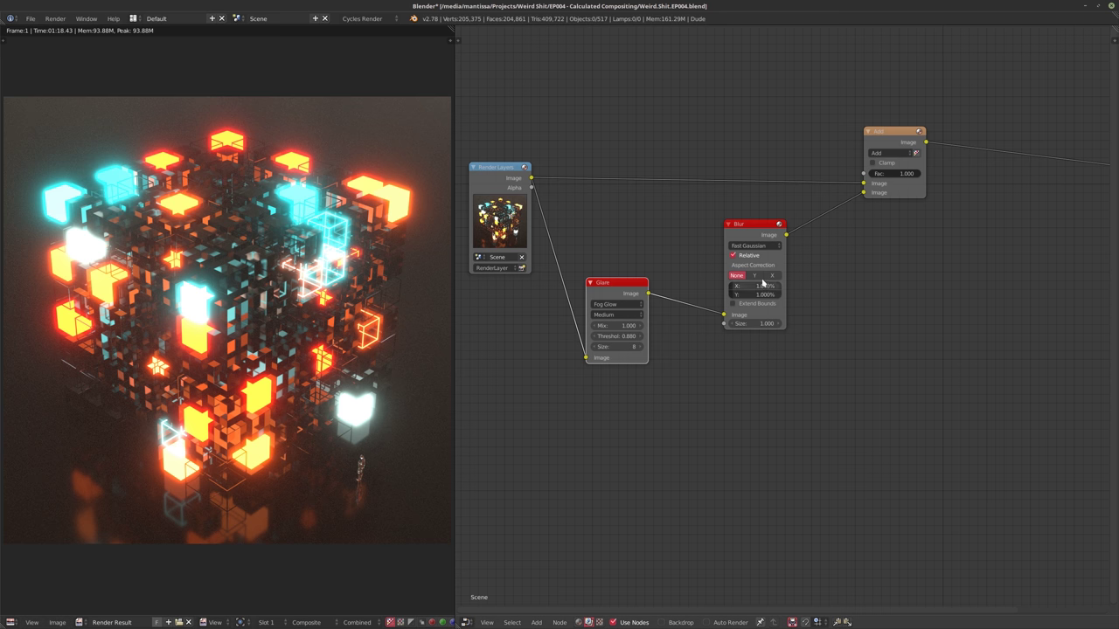
pyautogui.moveTo(616, 292); pyautogui.dragTo(621, 301)
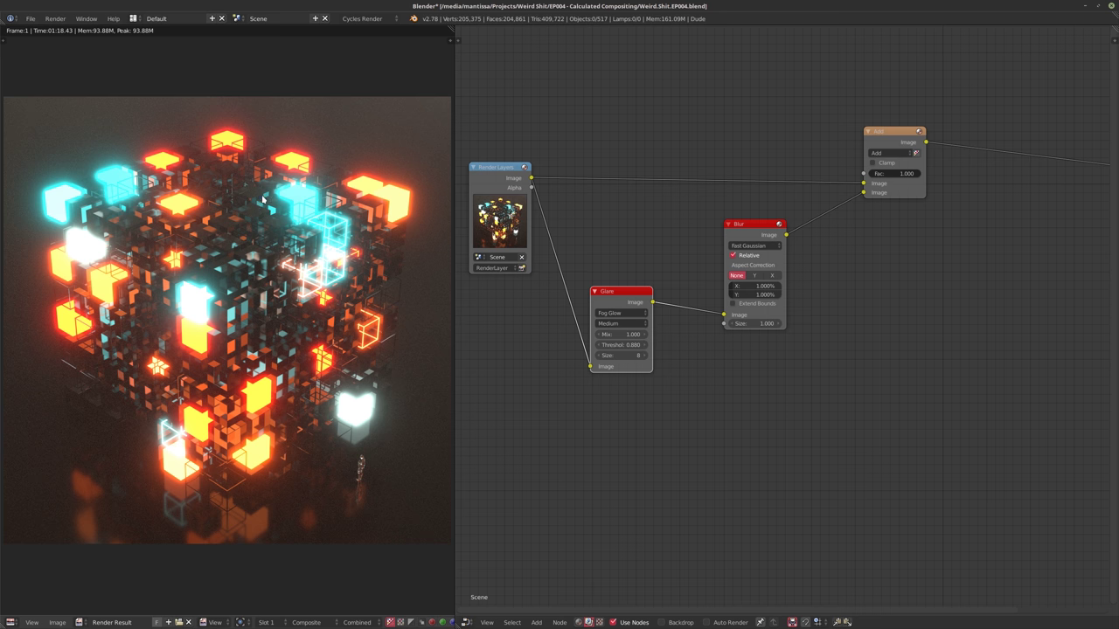
pyautogui.moveTo(623, 232); pyautogui.dragTo(672, 235, button='middle')
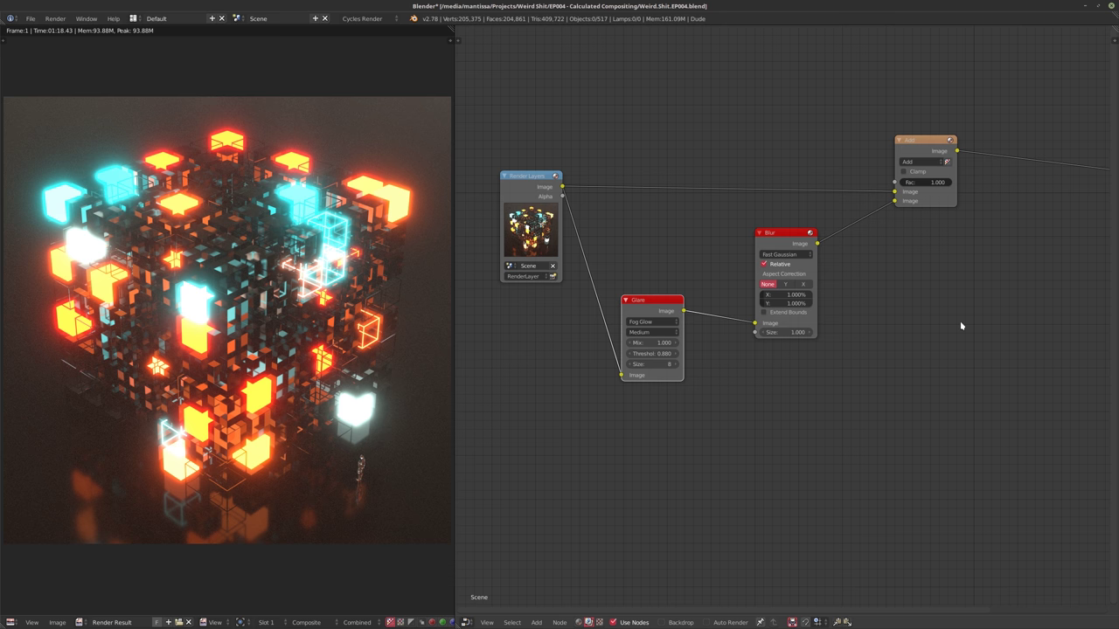
# Shift the Render Layers, Glare and Blur nodes away from the Add node to widen the gap before it
pyautogui.scroll(-3, 757, 319)
pyautogui.moveTo(953, 324); pyautogui.dragTo(771, 327, button='middle')
pyautogui.scroll(-1, 749, 349)
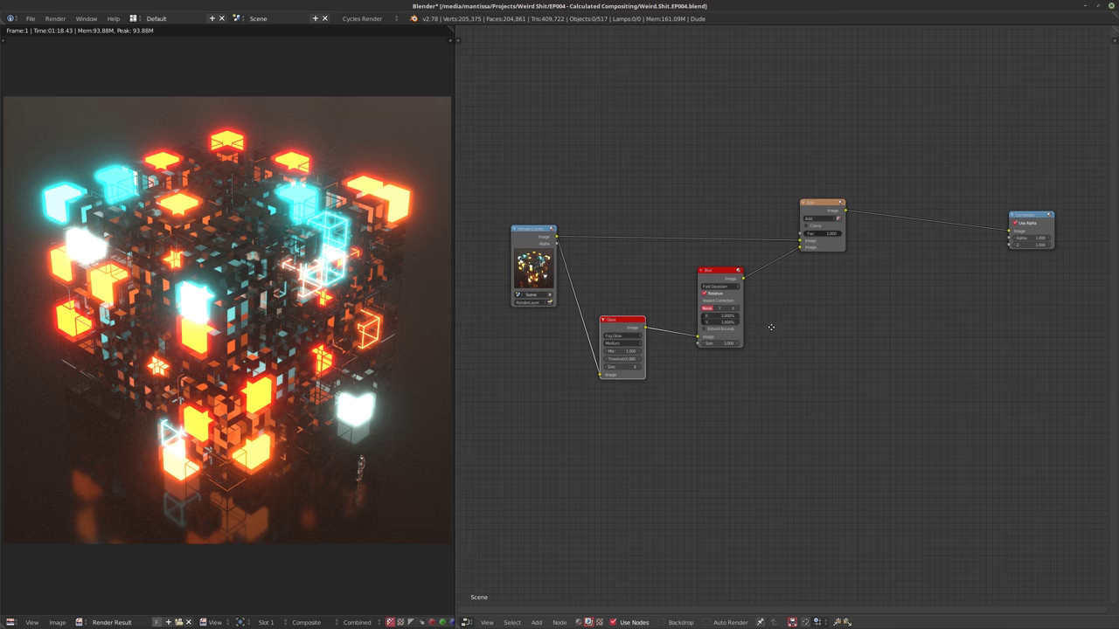
pyautogui.moveTo(539, 230); pyautogui.dragTo(509, 235)
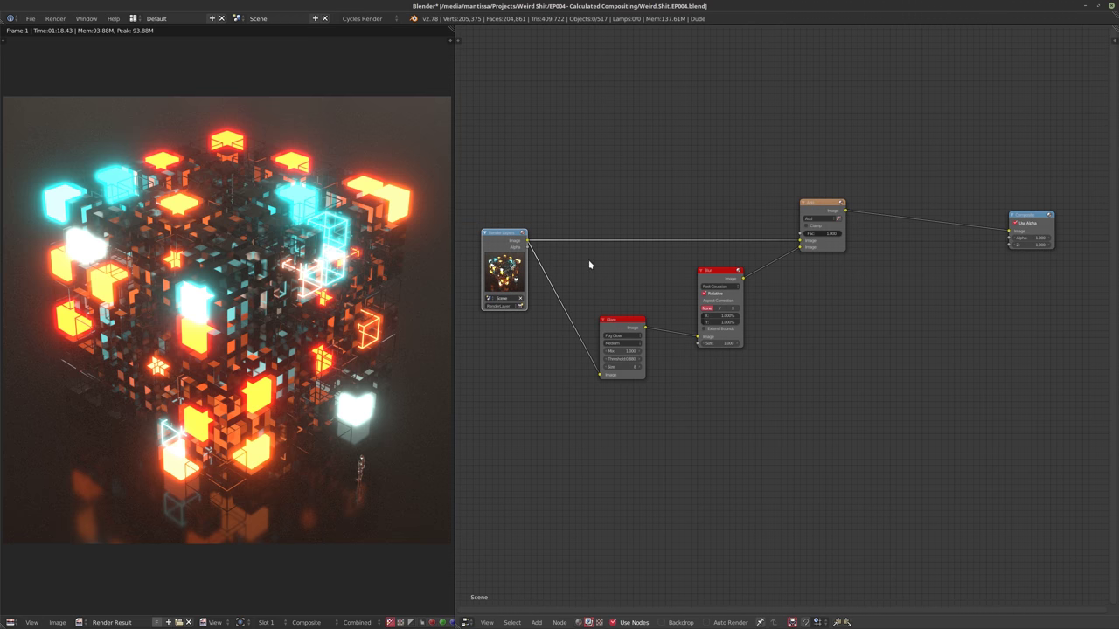
pyautogui.moveTo(621, 319); pyautogui.dragTo(598, 320)
pyautogui.moveTo(720, 278); pyautogui.dragTo(682, 278)
pyautogui.scroll(1, 714, 340)
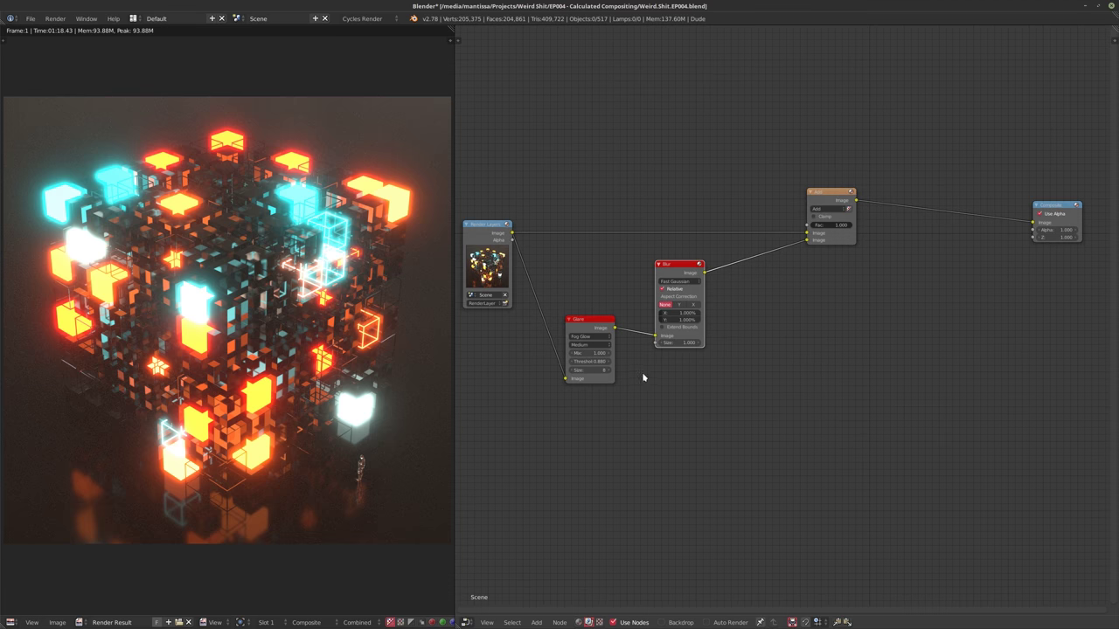
# Set the Blur node's X and Y sizes to 5%
pyautogui.moveTo(759, 346); pyautogui.dragTo(692, 369, button='middle')
pyautogui.scroll(4, 656, 329)
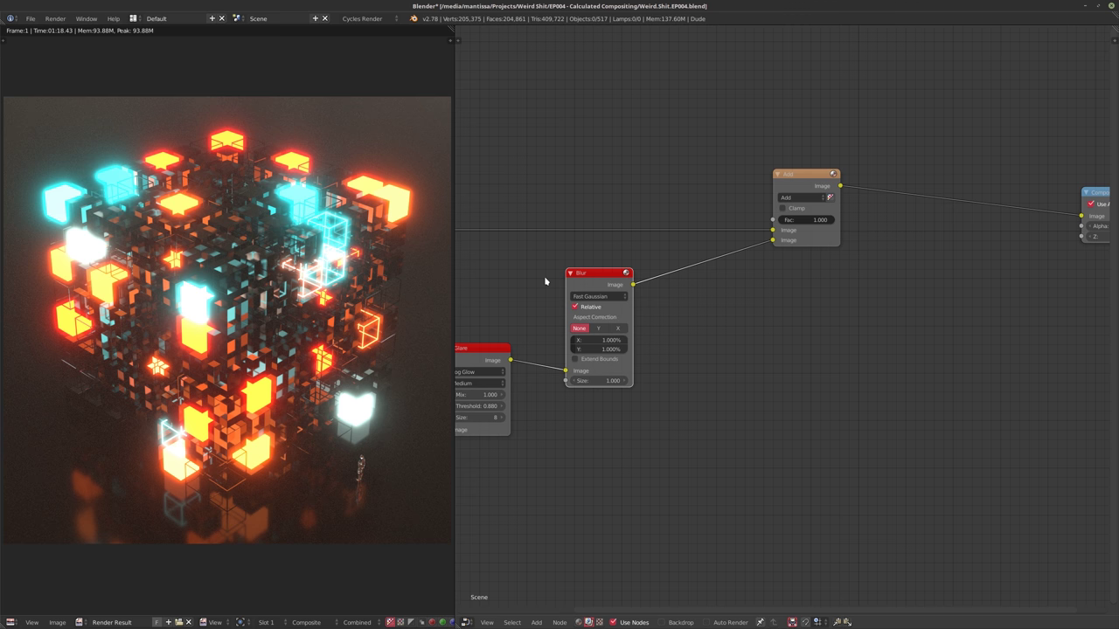
pyautogui.moveTo(675, 312); pyautogui.dragTo(690, 312, button='middle')
pyautogui.scroll(3, 676, 315)
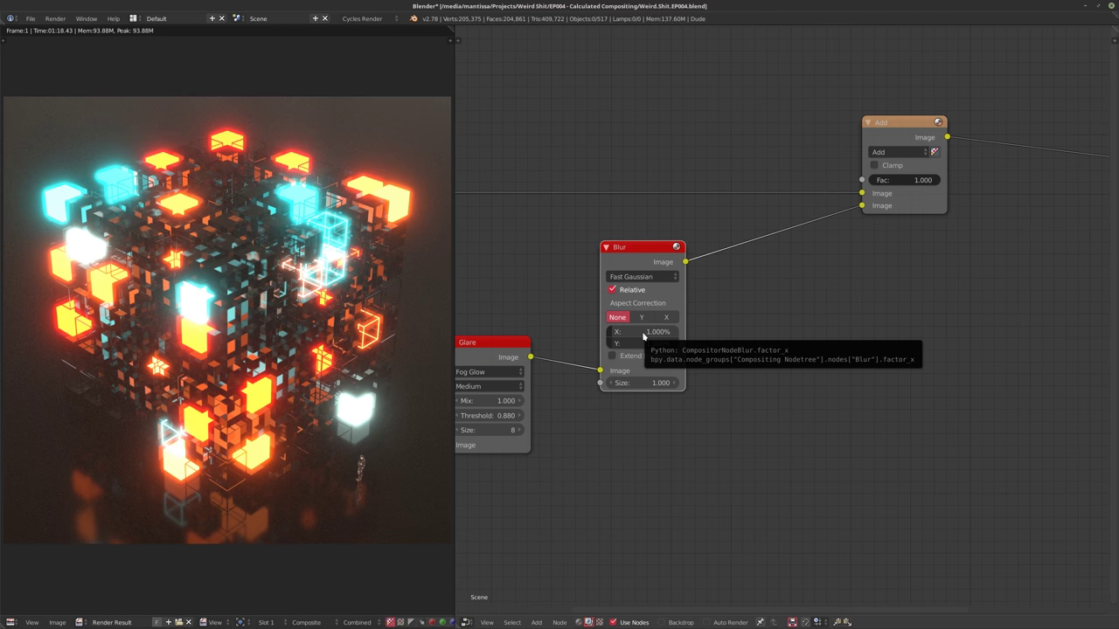
pyautogui.moveTo(644, 334); pyautogui.dragTo(640, 344)
pyautogui.write('5')
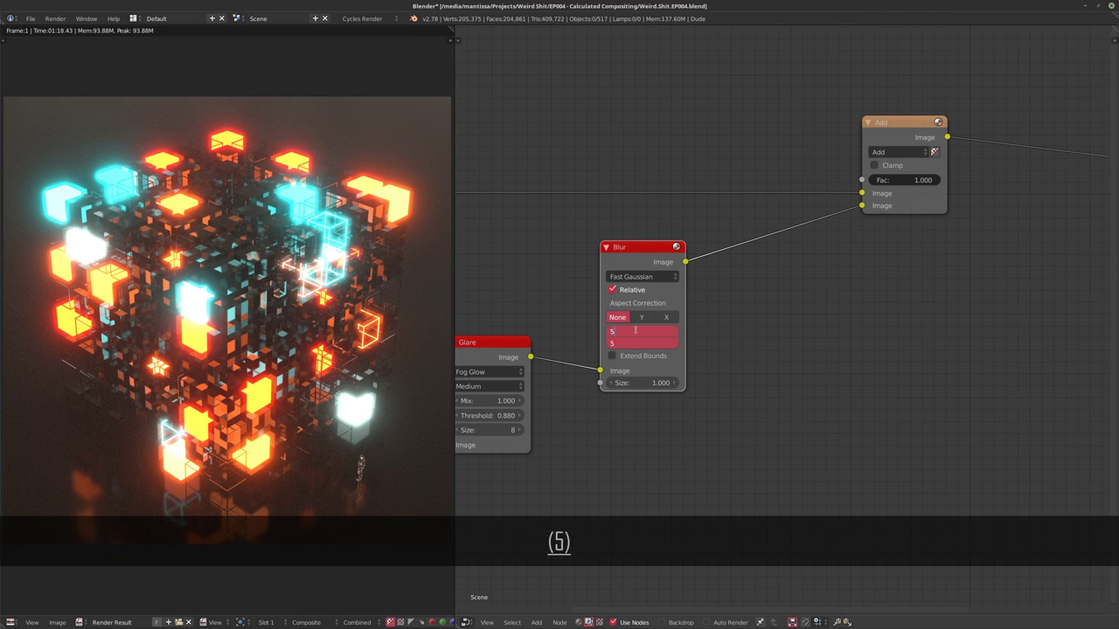
pyautogui.press('Return')
# Reduce the Fog Glow Glare node's Size to 6
pyautogui.moveTo(572, 342); pyautogui.dragTo(639, 325, button='middle')
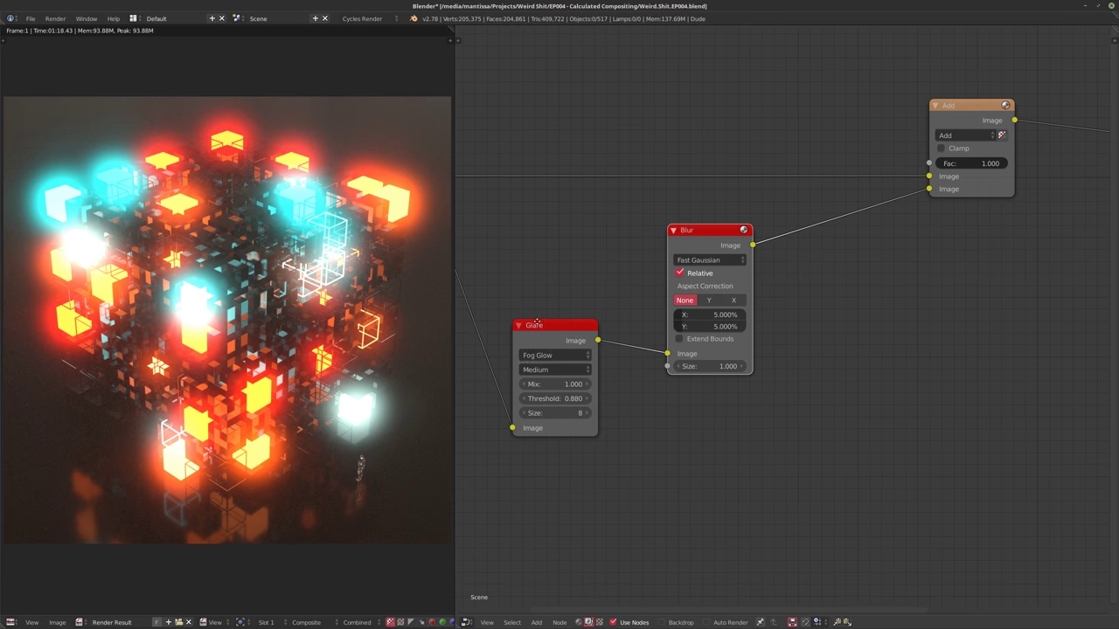
pyautogui.moveTo(535, 327); pyautogui.dragTo(637, 362, button='middle')
pyautogui.click(626, 449)
pyautogui.click(626, 450)
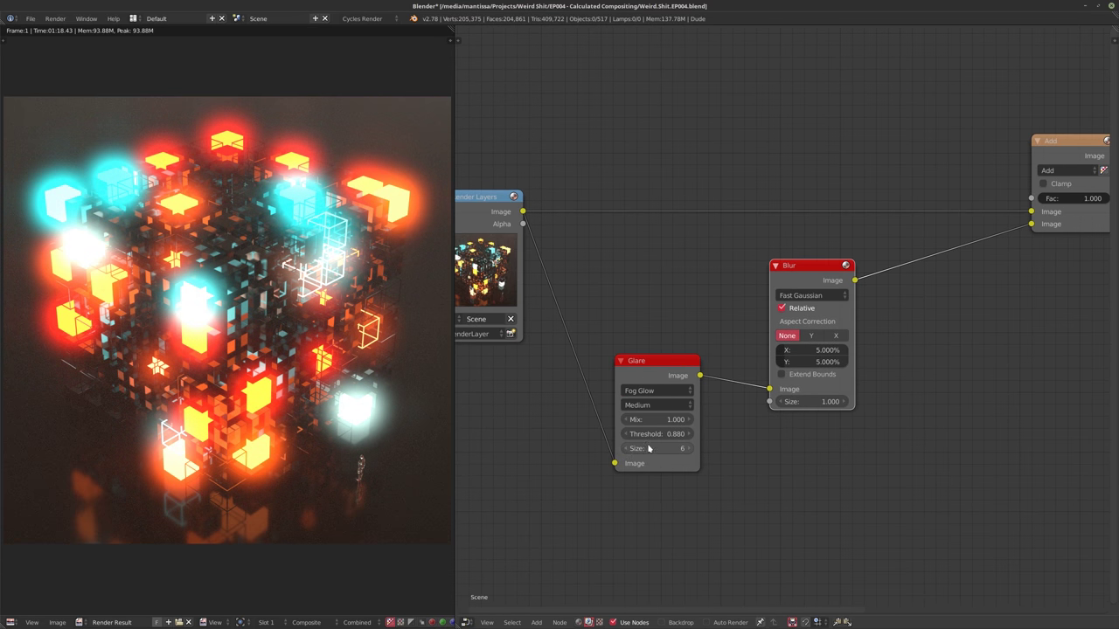
# Set the X and Y sizes of the glare's Blur node to 2.5%
pyautogui.moveTo(827, 370); pyautogui.dragTo(793, 378, button='middle')
pyautogui.moveTo(790, 359)
pyautogui.mouseDown()
pyautogui.moveTo(789, 370)
pyautogui.moveTo(789, 359)
pyautogui.mouseUp()
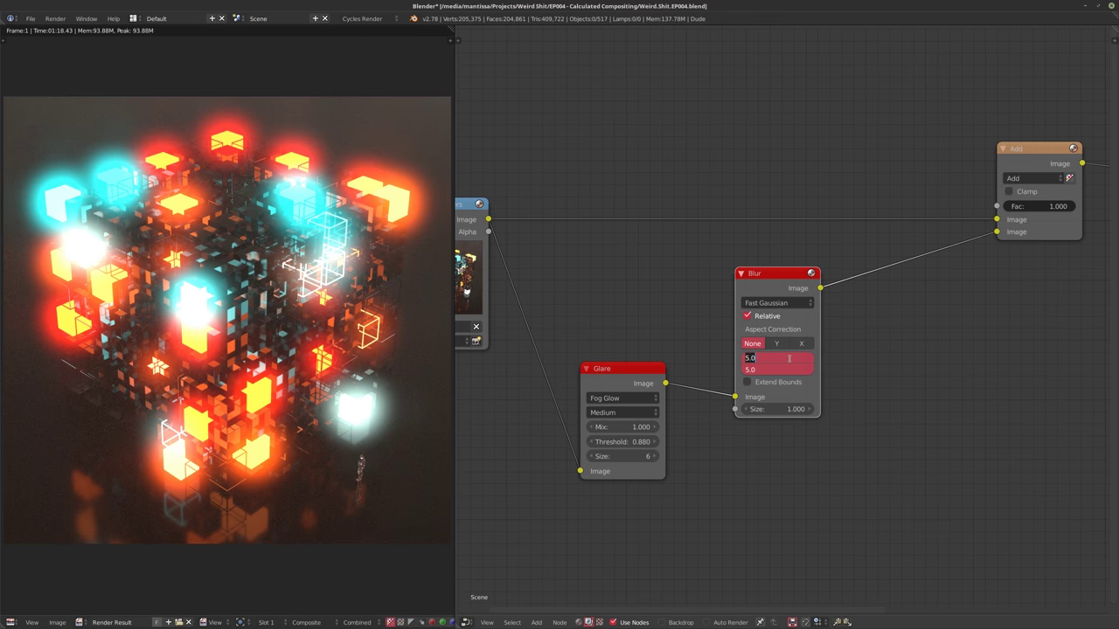
pyautogui.write('2.5')
pyautogui.press('Return')
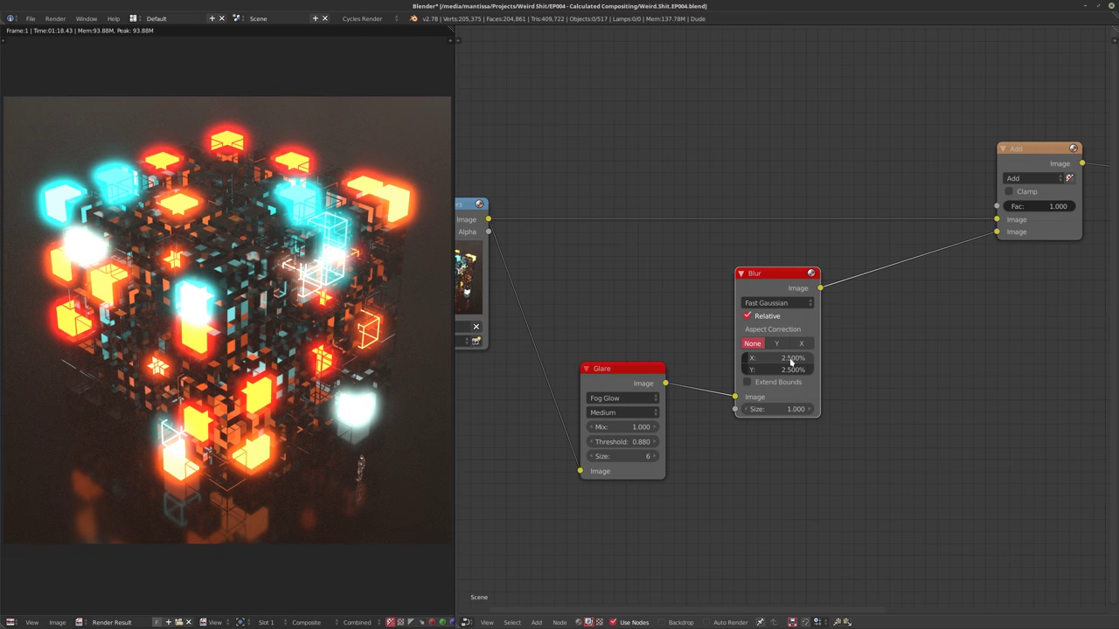
# Lower the Add node's Fac to 0.050 for a subtle glow
pyautogui.moveTo(874, 312); pyautogui.dragTo(668, 320, button='middle')
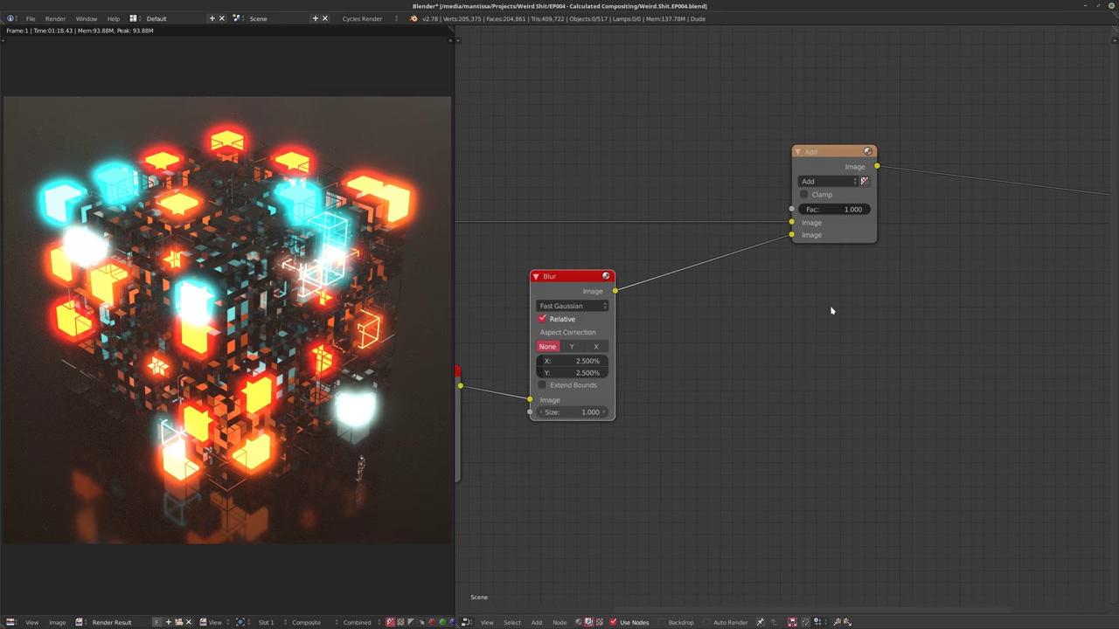
pyautogui.moveTo(839, 210); pyautogui.dragTo(811, 210)
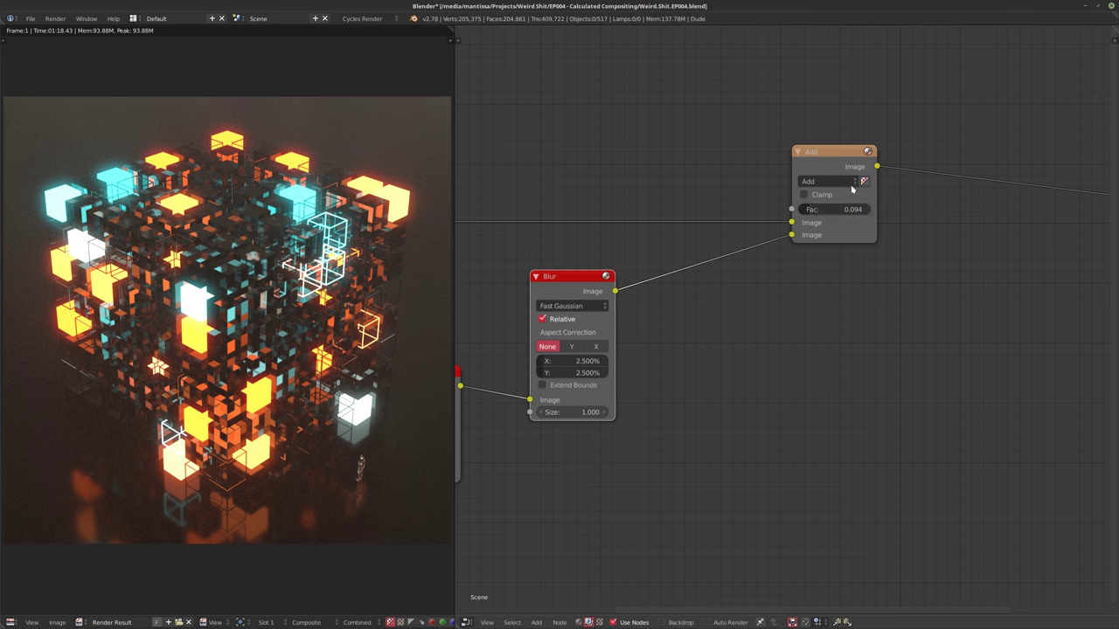
pyautogui.scroll(-1, 717, 173)
pyautogui.moveTo(874, 186); pyautogui.dragTo(700, 209, button='middle')
pyautogui.scroll(2, 700, 213)
pyautogui.moveTo(706, 230); pyautogui.dragTo(658, 232)
pyautogui.moveTo(823, 312); pyautogui.dragTo(795, 292, button='middle')
pyautogui.scroll(-4, 791, 295)
pyautogui.moveTo(677, 320); pyautogui.dragTo(779, 312, button='middle')
pyautogui.scroll(-2, 779, 312)
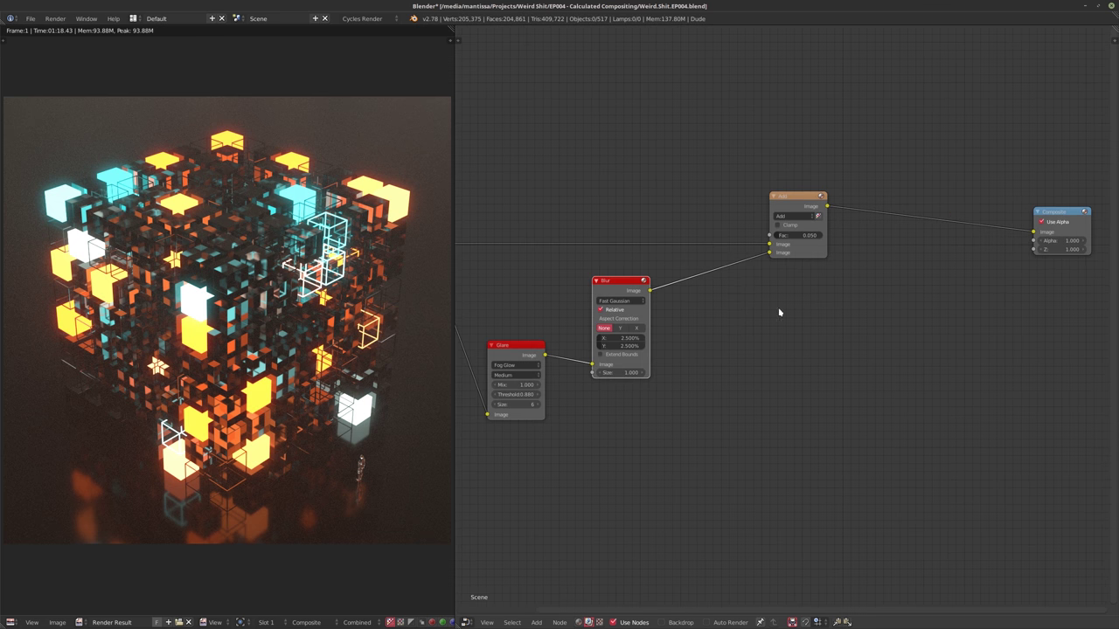
# Add an Ellipse Mask node and place it below the glare's Blur node
pyautogui.moveTo(703, 287); pyautogui.dragTo(674, 309, button='middle')
pyautogui.scroll(2, 671, 308)
pyautogui.moveTo(742, 342); pyautogui.dragTo(672, 321, button='middle')
pyautogui.hotkey('shift', 'a')
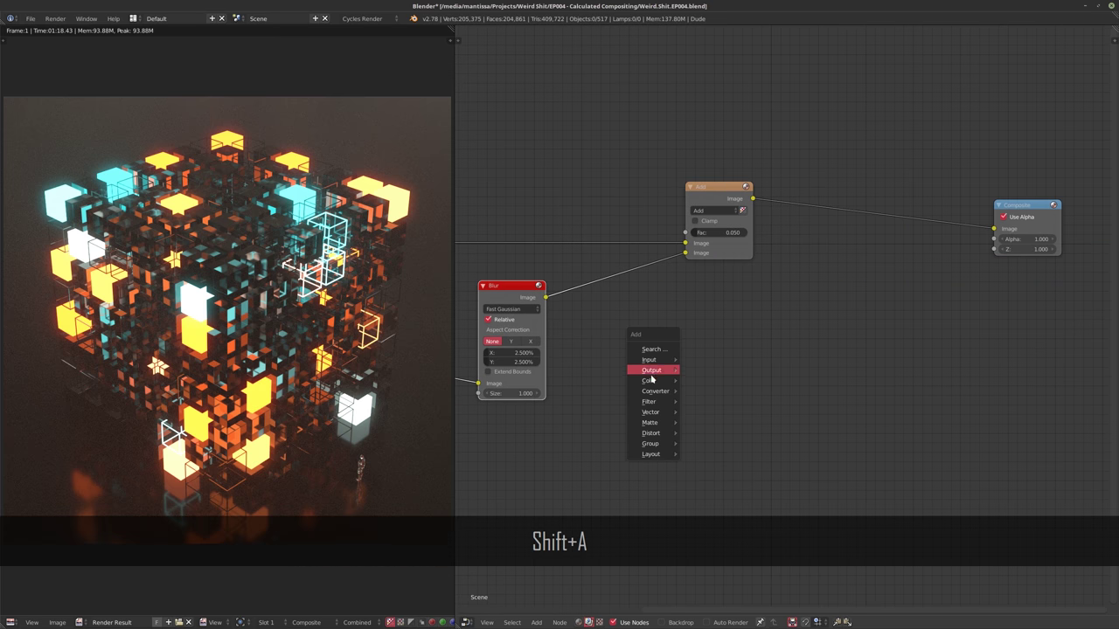
pyautogui.moveTo(656, 423)
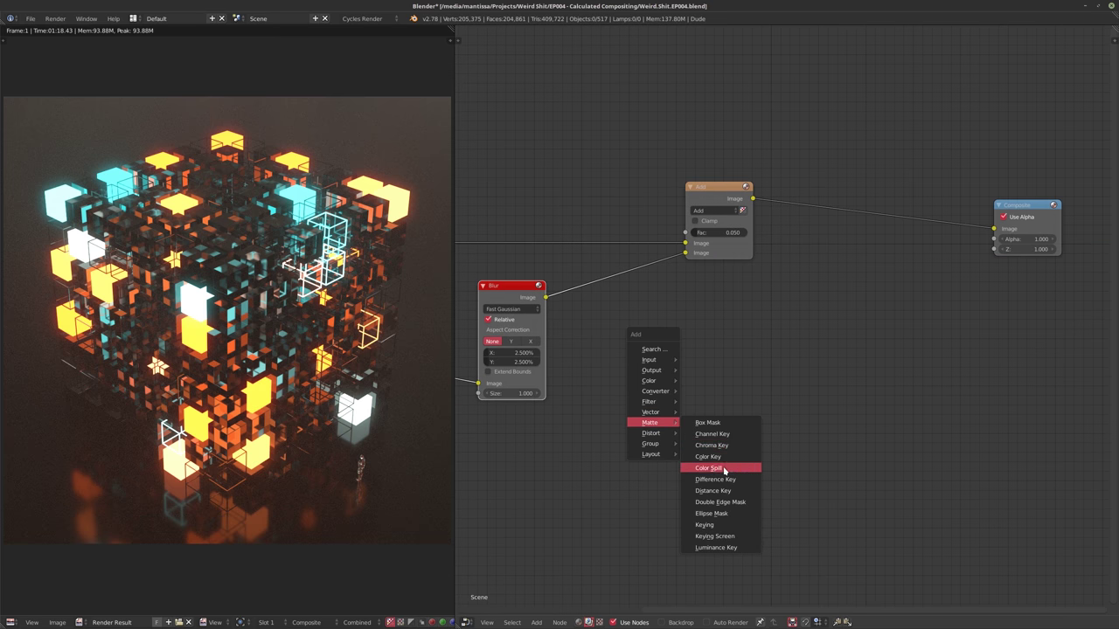
pyautogui.click(727, 513)
pyautogui.click(494, 435)
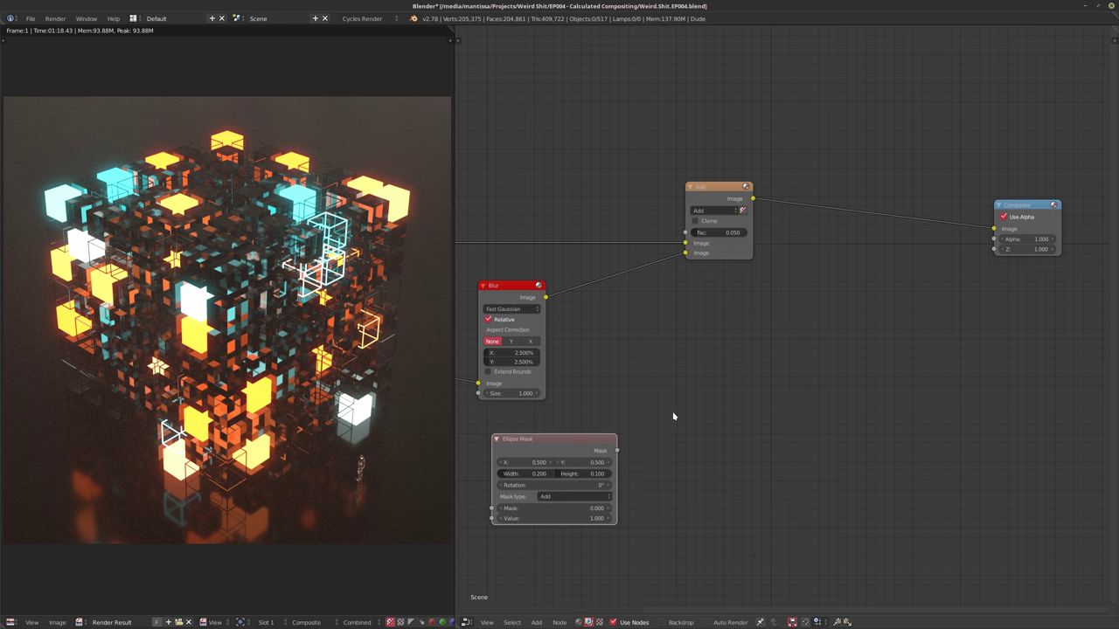
# Connect the Ellipse Mask's output to the Composite node's Image input in place of the Add result
pyautogui.scroll(1, 673, 428)
pyautogui.moveTo(668, 447); pyautogui.dragTo(1108, 187)
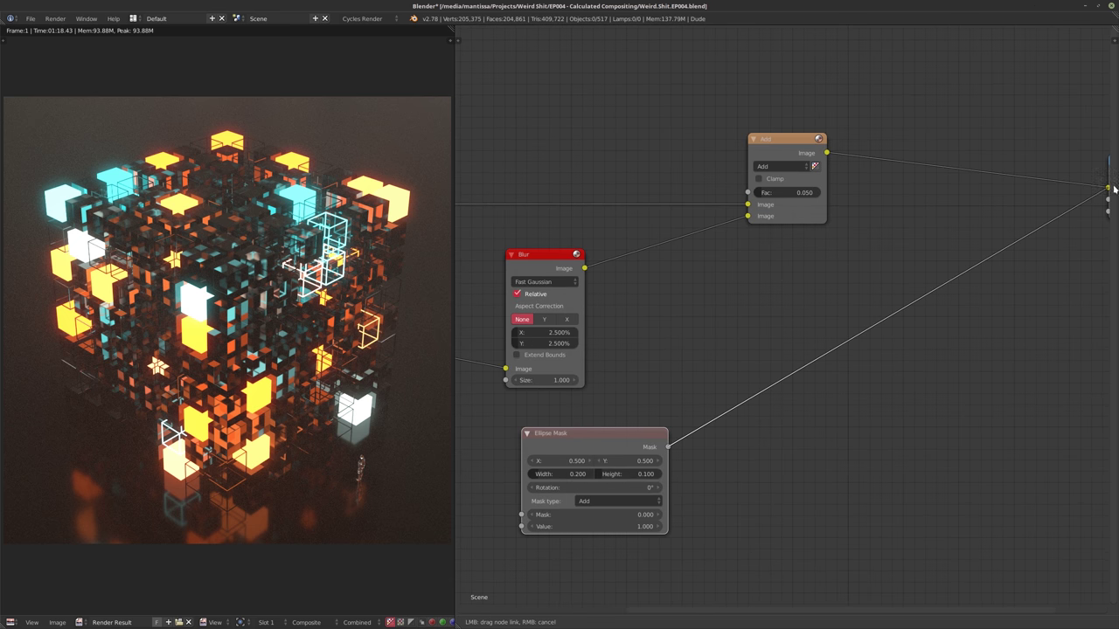
pyautogui.scroll(-2, 748, 403)
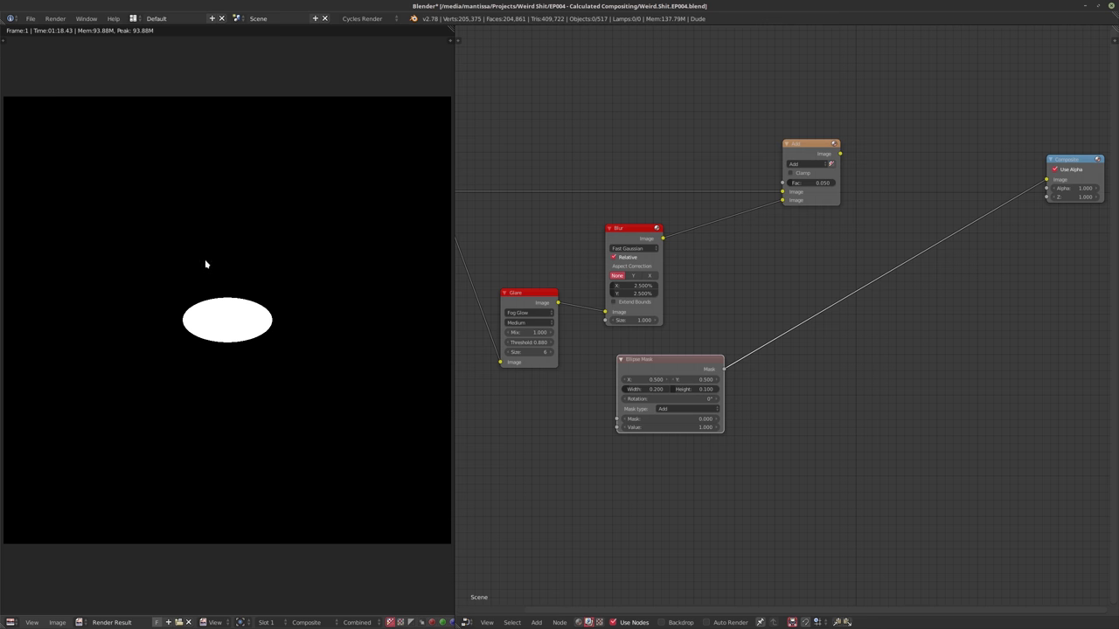
# Enlarge the Ellipse Mask to a width of about 0.949 and a height of about 0.915
pyautogui.scroll(1, 751, 418)
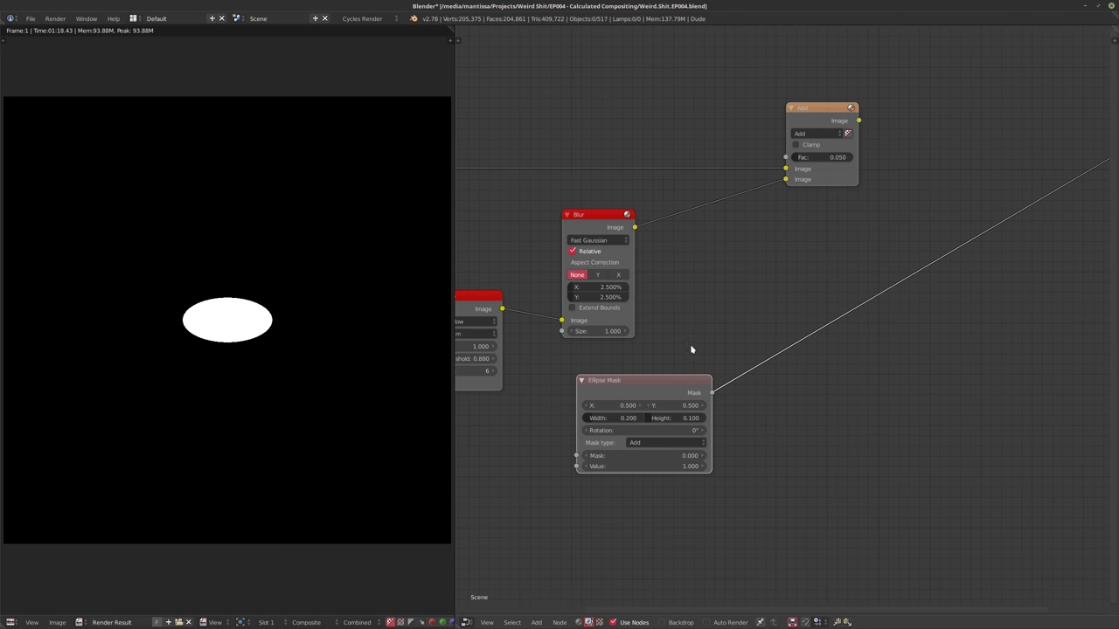
pyautogui.moveTo(578, 416); pyautogui.dragTo(817, 414)
pyautogui.scroll(-2, 816, 390)
pyautogui.moveTo(814, 388); pyautogui.dragTo(787, 404, button='middle')
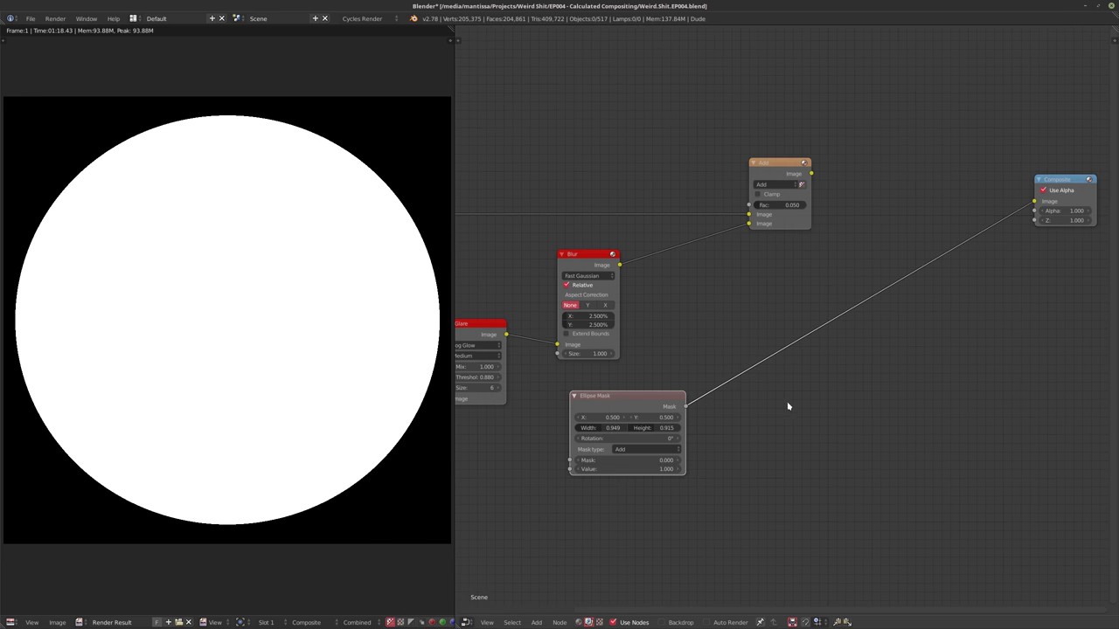
# Duplicate the Blur node and insert the copy between the Ellipse Mask and Composite nodes
pyautogui.hotkey('shift', 'a')
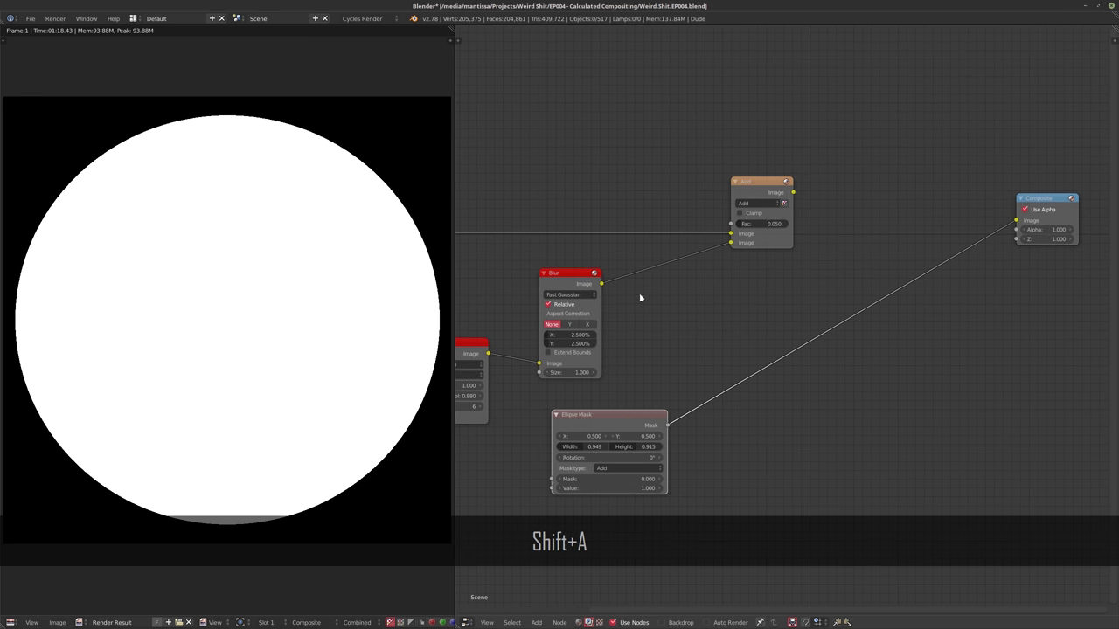
pyautogui.hotkey('shift', 'd')
pyautogui.click(828, 350)
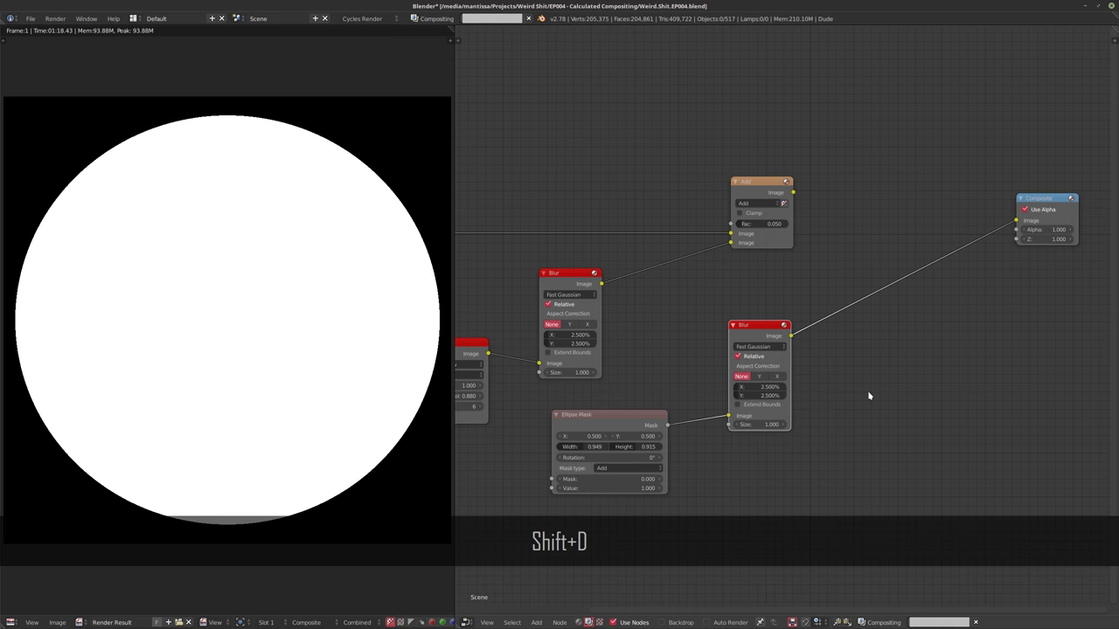
# Set the mask Blur node's X and Y sizes to 50%
pyautogui.scroll(1, 755, 358)
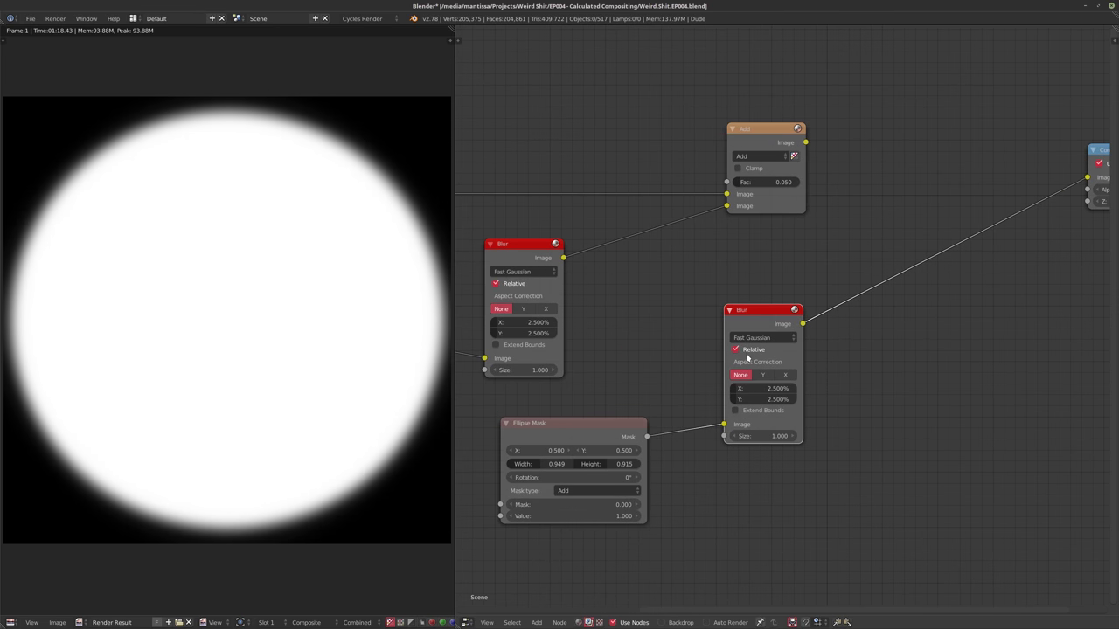
pyautogui.moveTo(746, 388); pyautogui.dragTo(757, 400)
pyautogui.write('50')
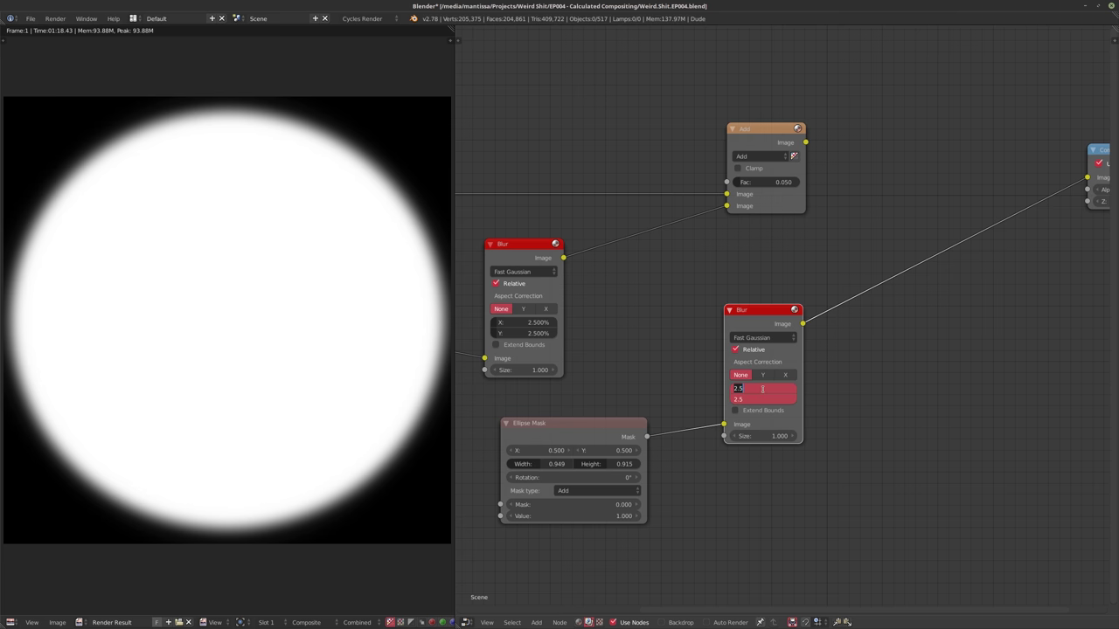
pyautogui.press('Return')
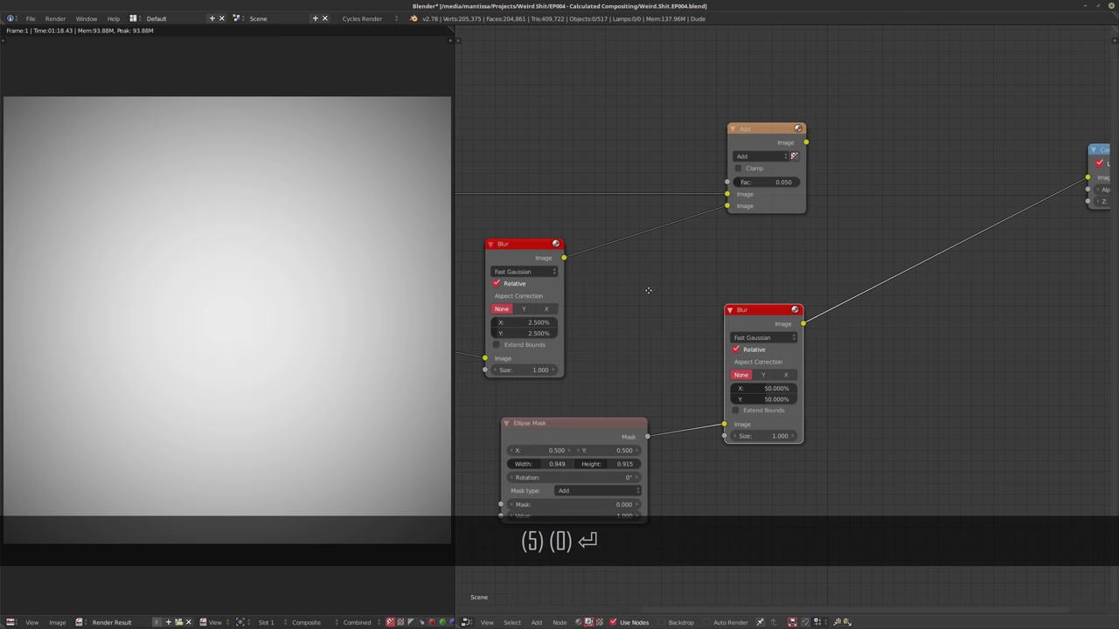
# Widen the Ellipse Mask to a width of about 1.038 and a height of about 1.005
pyautogui.moveTo(635, 306); pyautogui.dragTo(658, 279, button='middle')
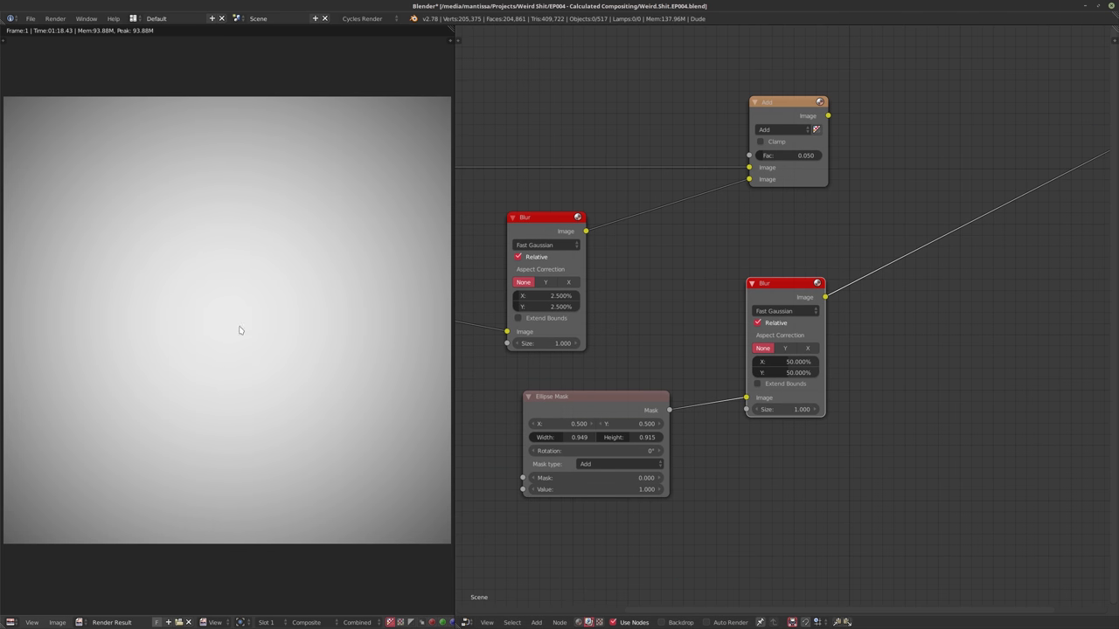
pyautogui.moveTo(679, 352); pyautogui.dragTo(663, 353, button='middle')
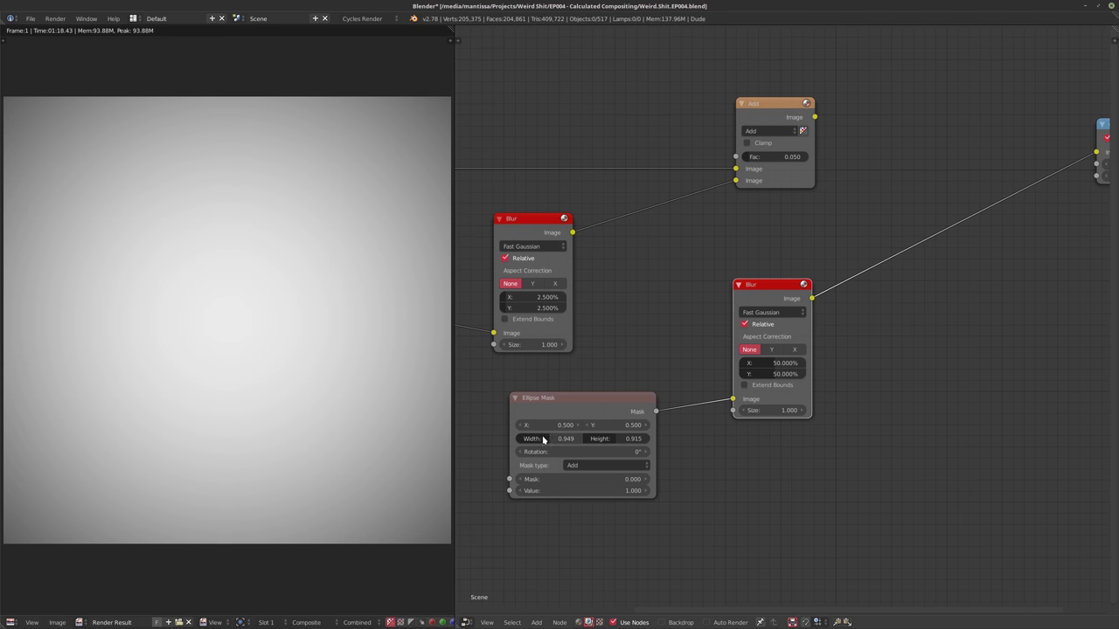
pyautogui.moveTo(543, 439); pyautogui.dragTo(610, 439)
# Insert a Mix node before the Composite node and feed the blurred mask into its second Image input
pyautogui.scroll(-3, 777, 270)
pyautogui.moveTo(883, 222); pyautogui.dragTo(756, 262, button='middle')
pyautogui.hotkey('shift', 'a')
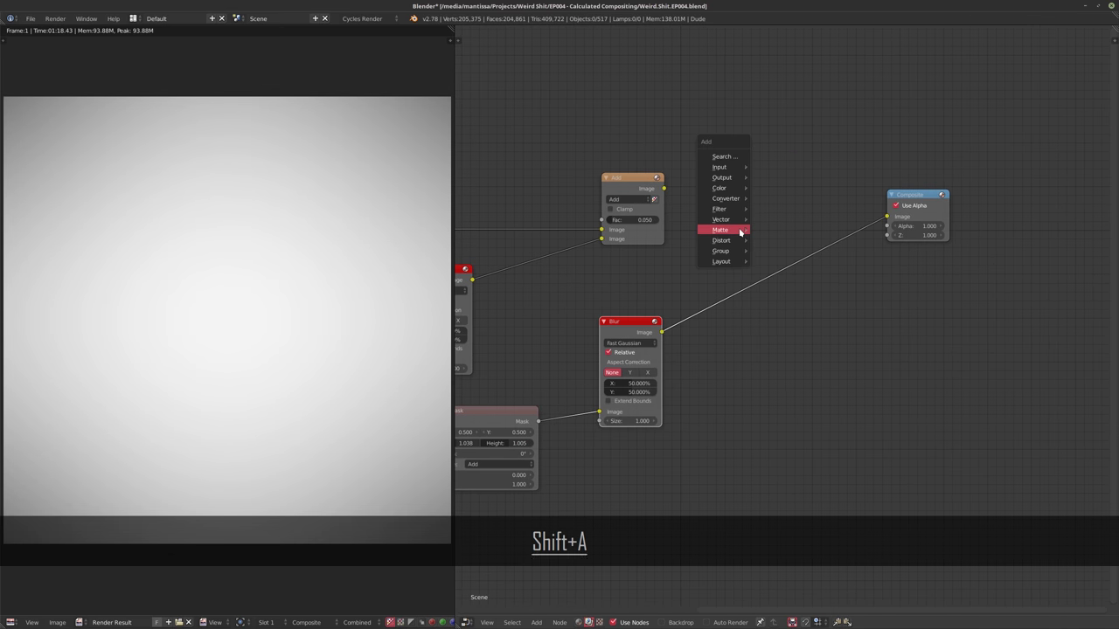
pyautogui.moveTo(724, 212)
pyautogui.moveTo(723, 188)
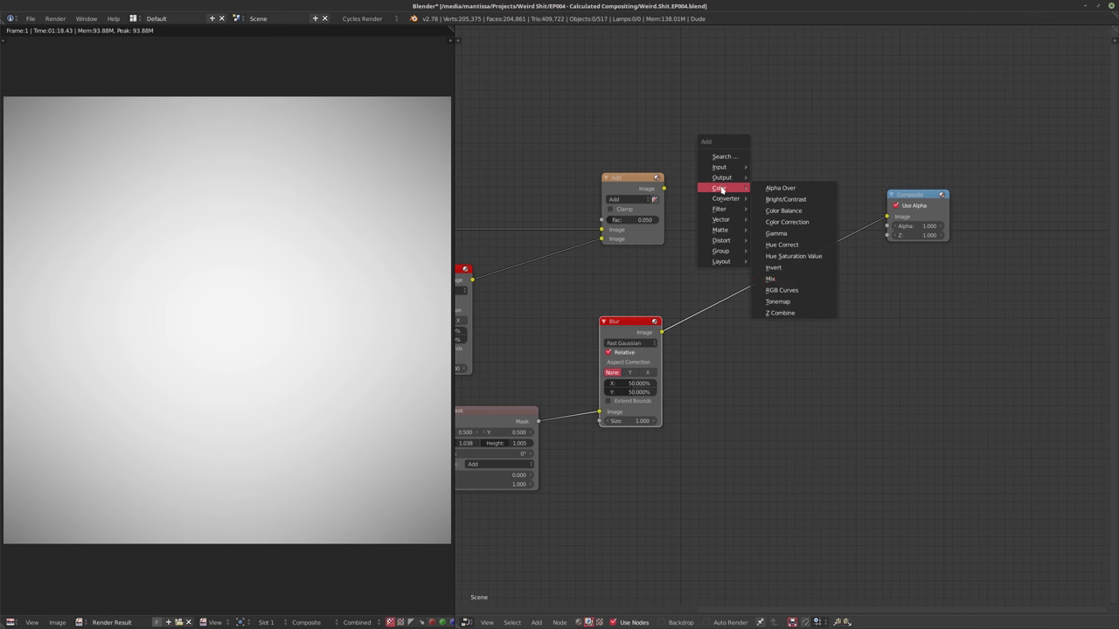
pyautogui.click(809, 280)
pyautogui.click(780, 224)
pyautogui.moveTo(768, 260); pyautogui.dragTo(768, 269)
# Set the new Mix node to Multiply and connect the Add node's output to its first Image input
pyautogui.click(794, 230)
pyautogui.click(797, 202)
pyautogui.moveTo(664, 188); pyautogui.dragTo(768, 260)
# Lower the Multiply node's Fac to about 0.748 and the mask Blur's X and Y sizes to about 31.48%
pyautogui.scroll(-2, 764, 229)
pyautogui.moveTo(689, 264); pyautogui.dragTo(706, 293, button='middle')
pyautogui.scroll(3, 729, 240)
pyautogui.click(689, 346)
pyautogui.moveTo(887, 264)
pyautogui.mouseDown()
pyautogui.moveTo(861, 264)
pyautogui.moveTo(872, 264)
pyautogui.mouseUp()
pyautogui.moveTo(704, 406)
pyautogui.mouseDown()
pyautogui.moveTo(678, 414)
pyautogui.moveTo(691, 414)
pyautogui.mouseUp()
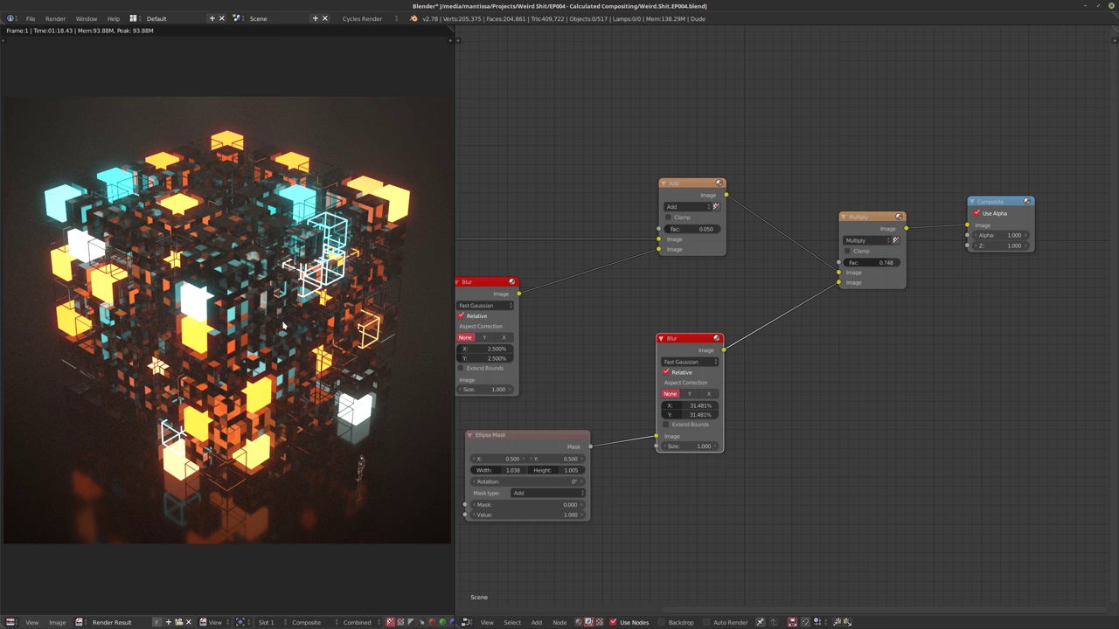
# Move the Composite node slightly farther away from the Multiply node
pyautogui.moveTo(757, 271); pyautogui.dragTo(617, 261, button='middle')
pyautogui.scroll(-2, 617, 260)
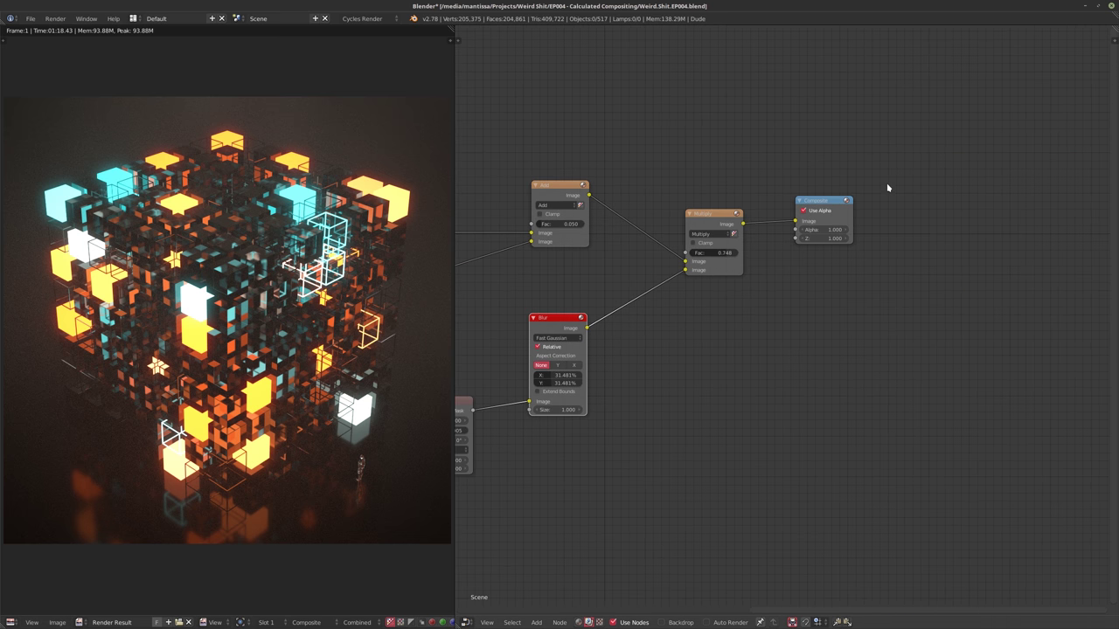
pyautogui.moveTo(829, 206); pyautogui.dragTo(856, 207)
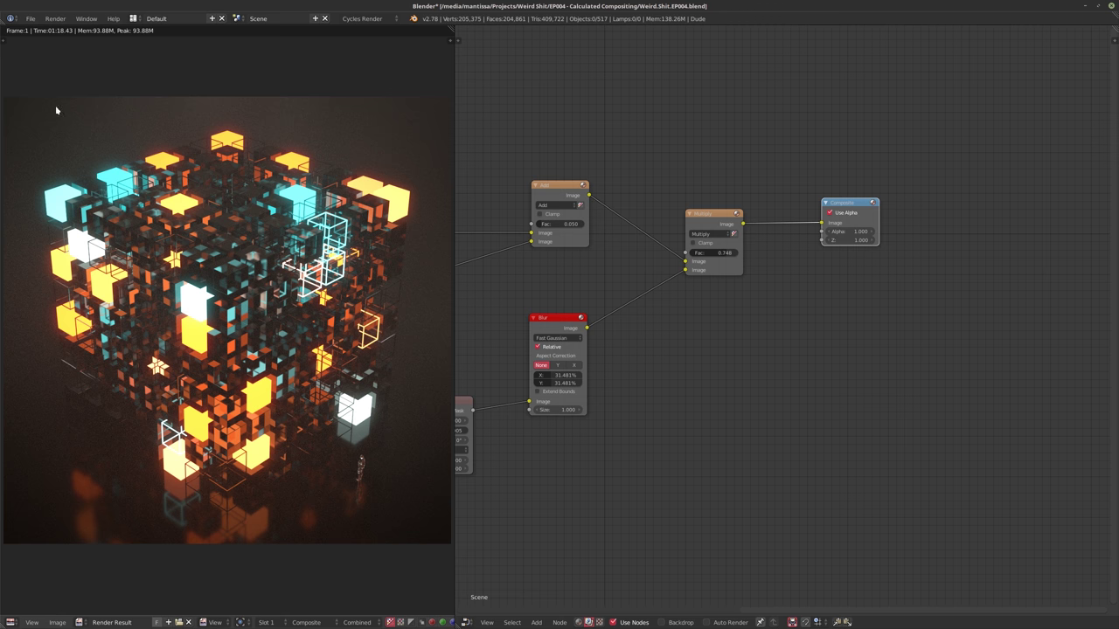
# Reduce the vignette strength by lowering the Multiply node's Fac to about 0.660
pyautogui.moveTo(629, 302); pyautogui.dragTo(661, 269, button='middle')
pyautogui.scroll(2, 662, 269)
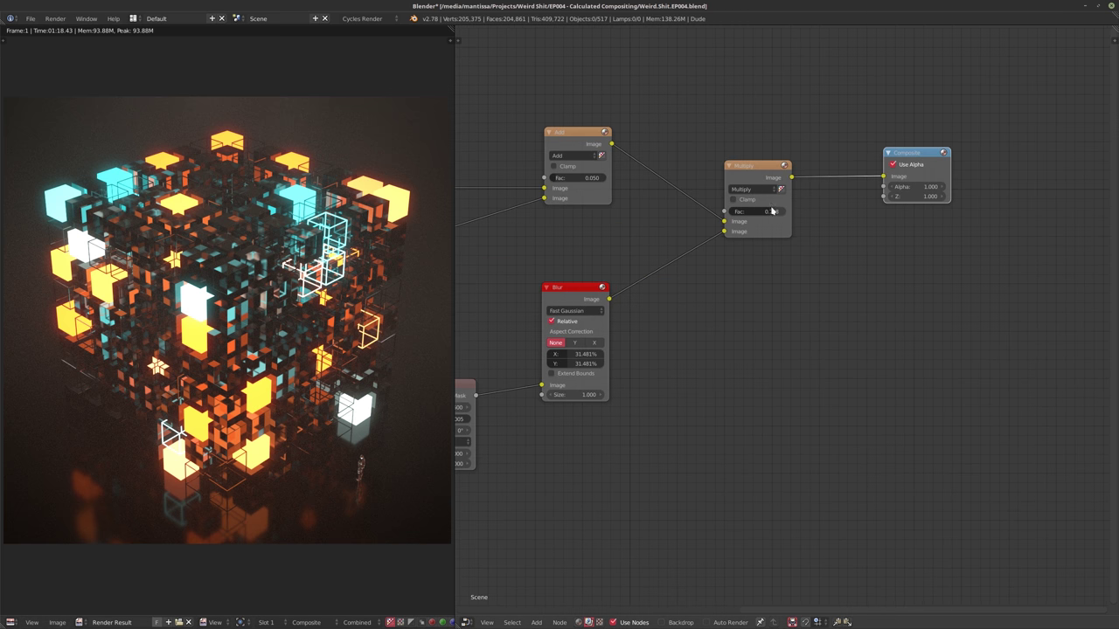
pyautogui.moveTo(771, 210); pyautogui.dragTo(738, 212)
pyautogui.click(757, 176)
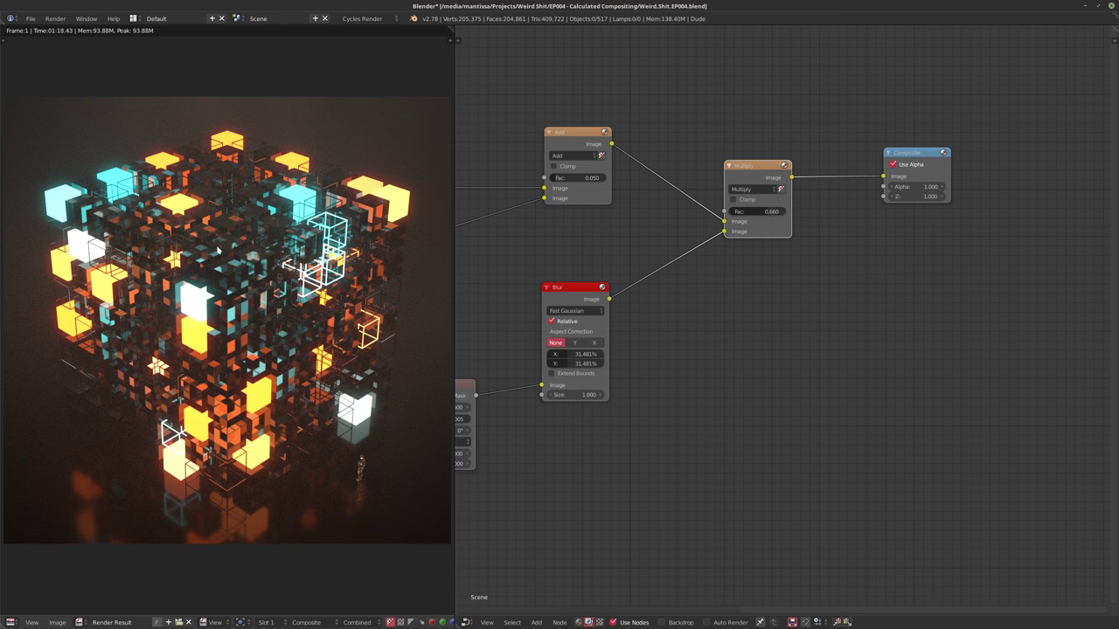
# Shift the Ellipse Mask downward by setting its Y position to about 0.420
pyautogui.press('Home')
pyautogui.scroll(1, 591, 275)
pyautogui.moveTo(591, 275); pyautogui.dragTo(647, 246, button='middle')
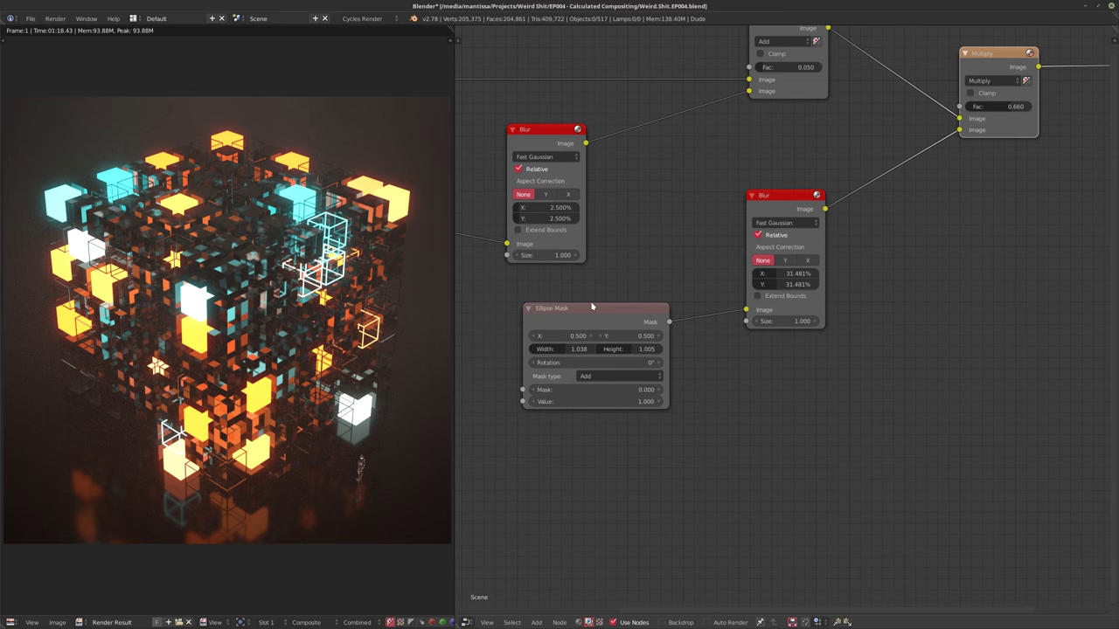
pyautogui.moveTo(629, 340); pyautogui.dragTo(617, 340)
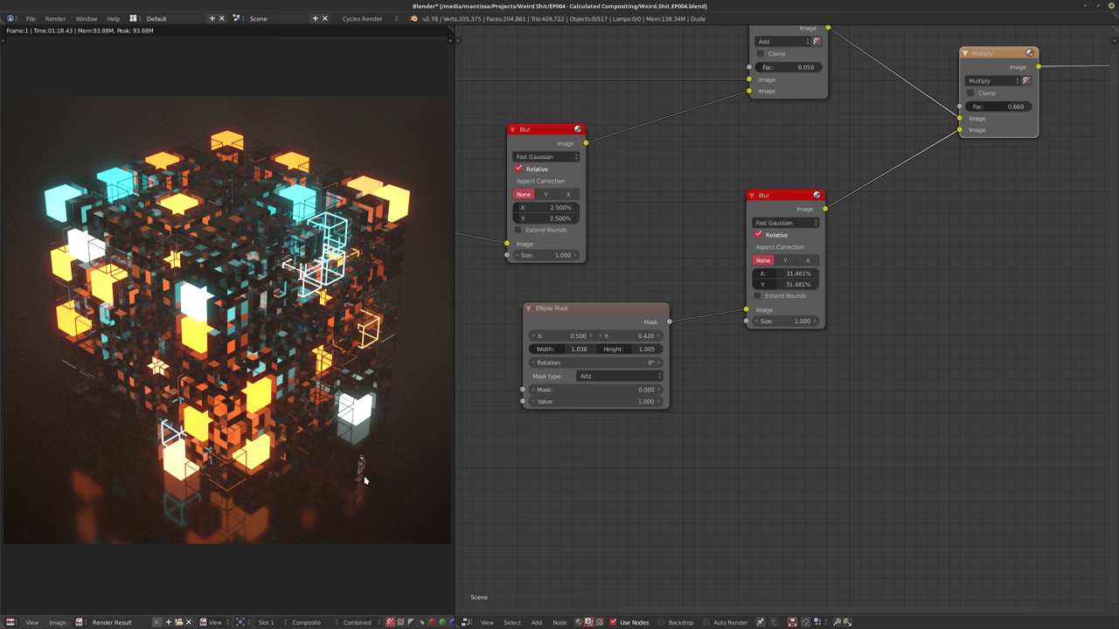
pyautogui.moveTo(924, 151); pyautogui.dragTo(788, 222, button='middle')
pyautogui.scroll(-1, 787, 348)
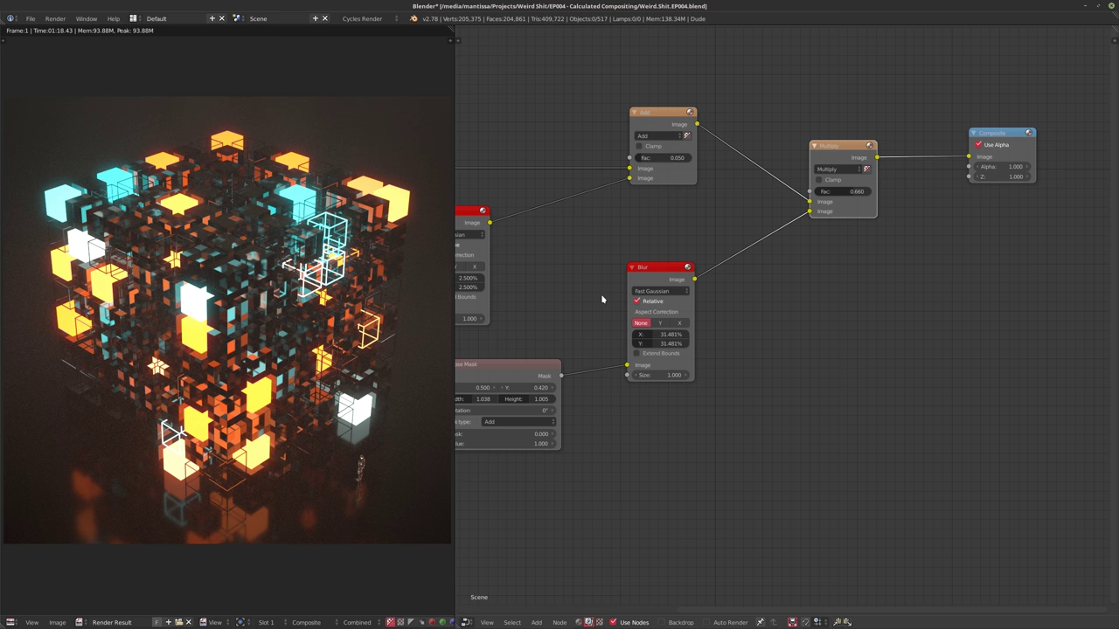
pyautogui.scroll(-2, 599, 293)
pyautogui.moveTo(560, 289); pyautogui.dragTo(650, 281, button='middle')
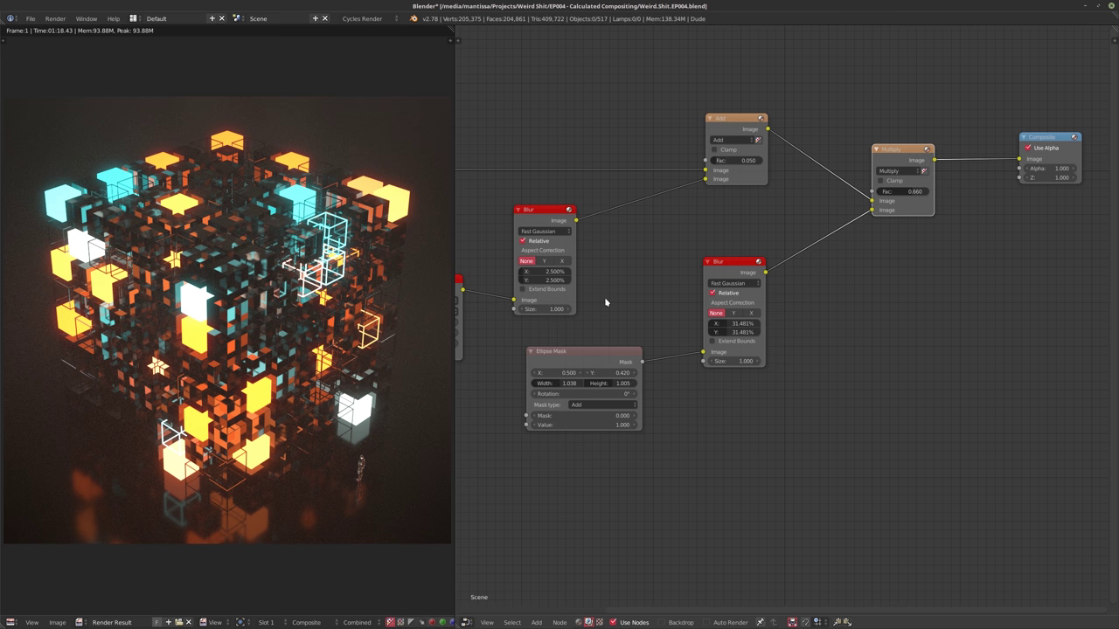
# Sample pixel colour values in the rendered image, mainly across the dark floor beside the cube
pyautogui.moveTo(869, 307); pyautogui.dragTo(746, 318, button='middle')
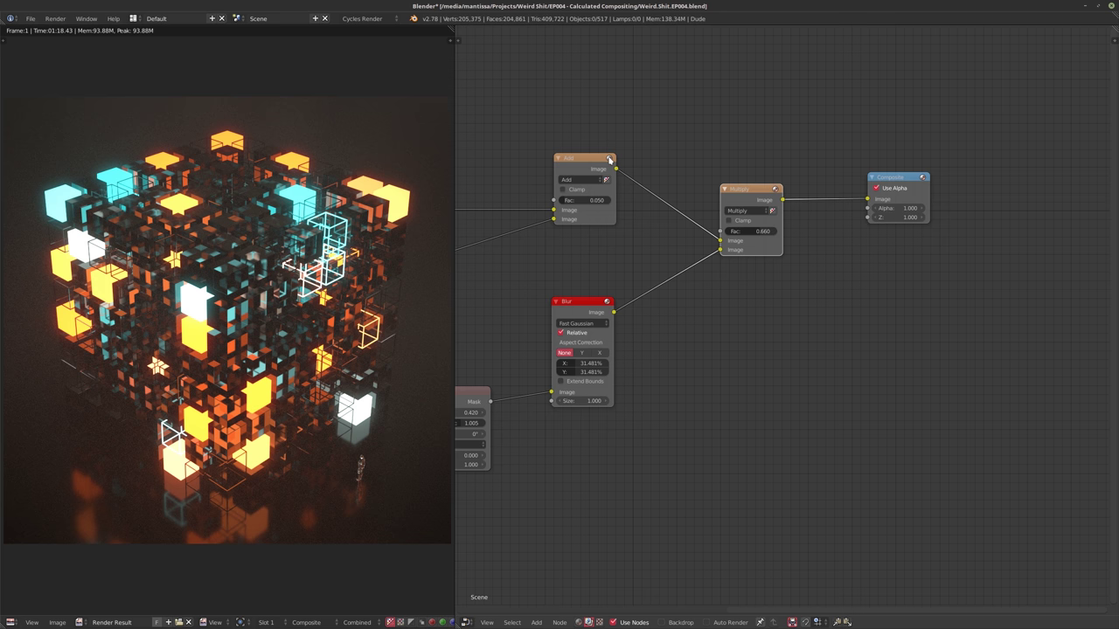
pyautogui.moveTo(647, 237); pyautogui.dragTo(644, 288, button='middle')
pyautogui.scroll(1, 662, 256)
pyautogui.scroll(-1, 849, 265)
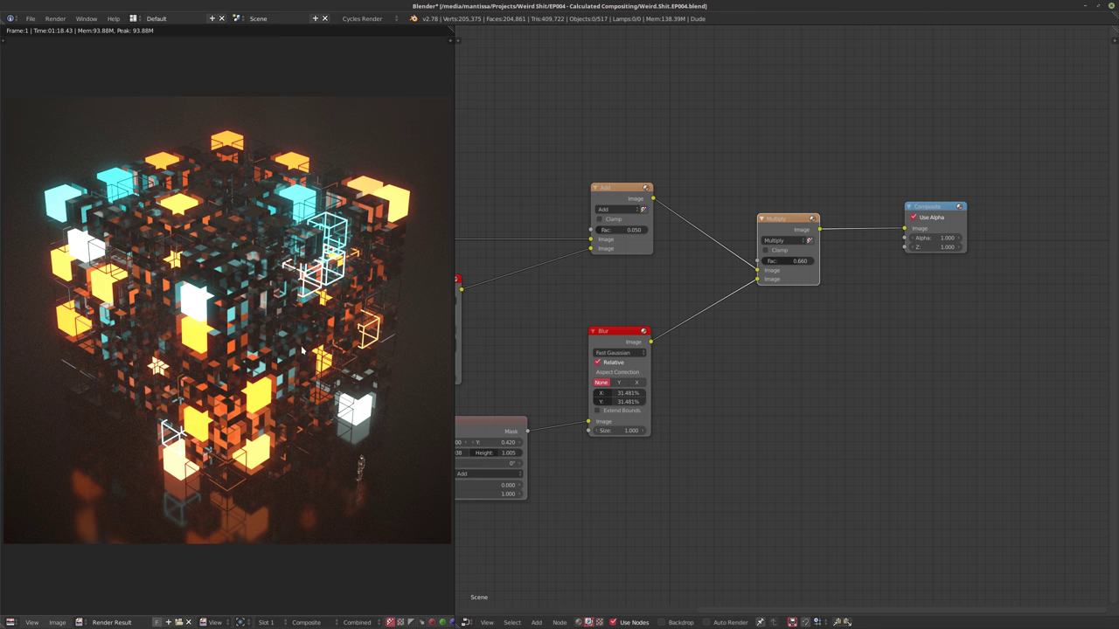
pyautogui.moveTo(304, 507); pyautogui.dragTo(184, 350)
pyautogui.moveTo(88, 444); pyautogui.dragTo(49, 453)
pyautogui.moveTo(104, 499); pyautogui.dragTo(73, 496)
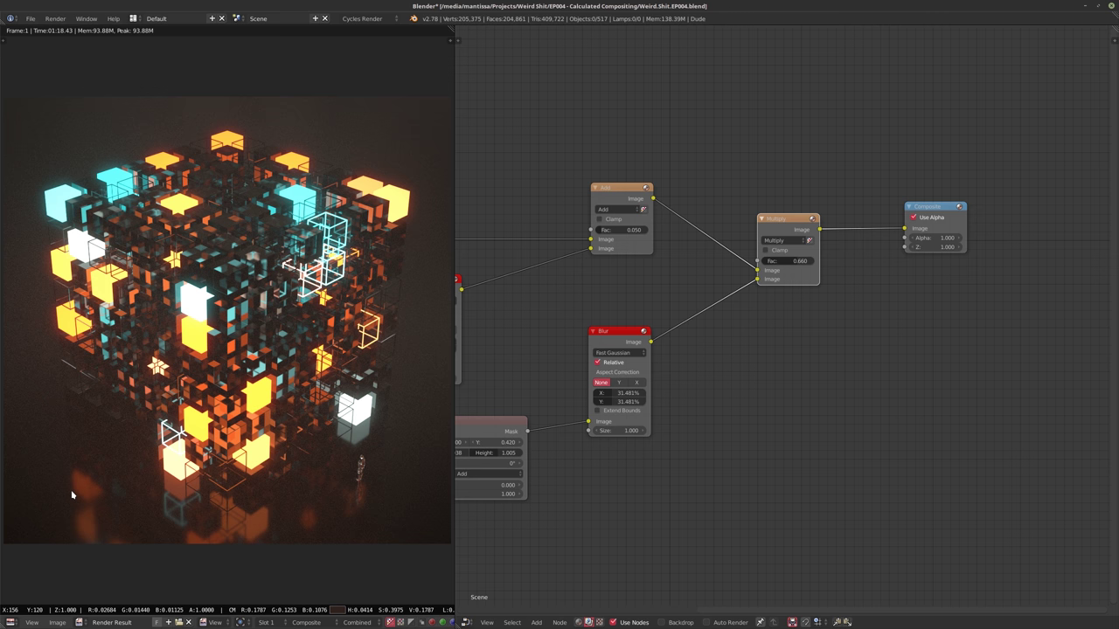
pyautogui.moveTo(73, 494); pyautogui.dragTo(72, 494)
pyautogui.moveTo(72, 495); pyautogui.dragTo(72, 495)
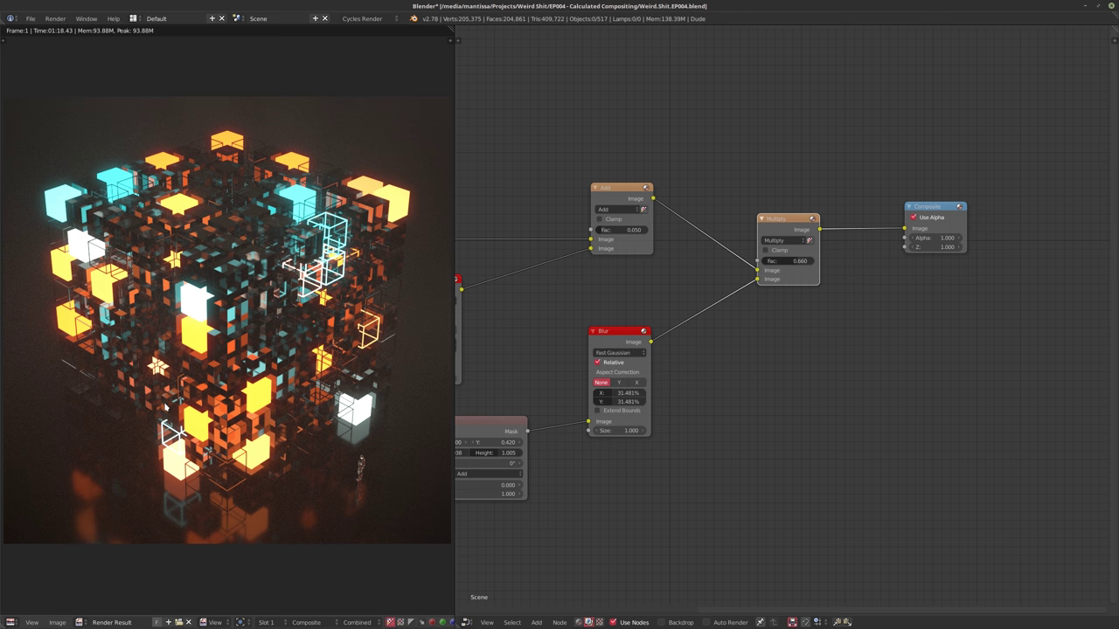
pyautogui.moveTo(111, 493)
pyautogui.mouseDown()
pyautogui.moveTo(100, 492)
pyautogui.moveTo(126, 491)
pyautogui.mouseUp()
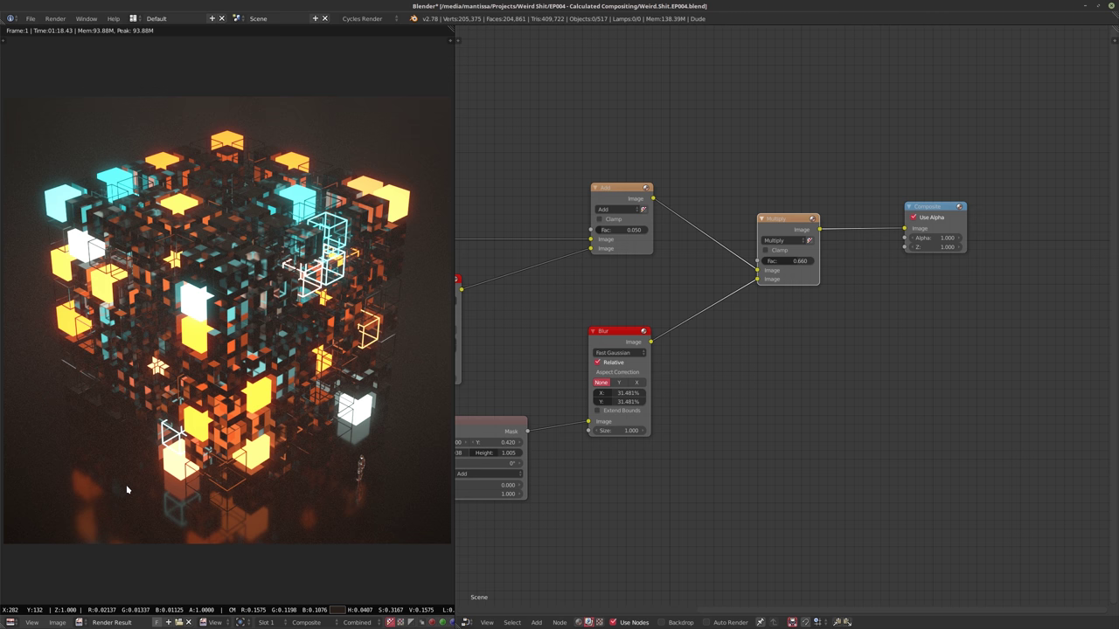
pyautogui.moveTo(127, 486); pyautogui.dragTo(195, 315)
# Move the Composite node farther from the Multiply node to make room between them
pyautogui.moveTo(753, 316); pyautogui.dragTo(654, 332, button='middle')
pyautogui.moveTo(843, 229); pyautogui.dragTo(924, 237)
# Insert an RGB Curves node on the link between the Multiply and Composite nodes
pyautogui.hotkey('shift', 'a')
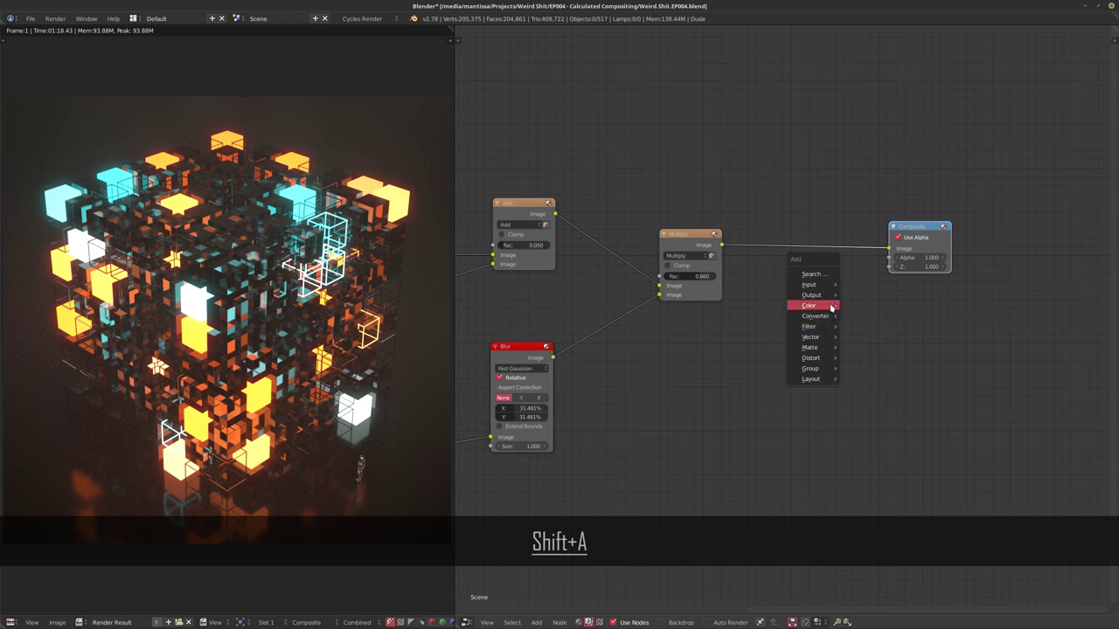
pyautogui.moveTo(815, 306)
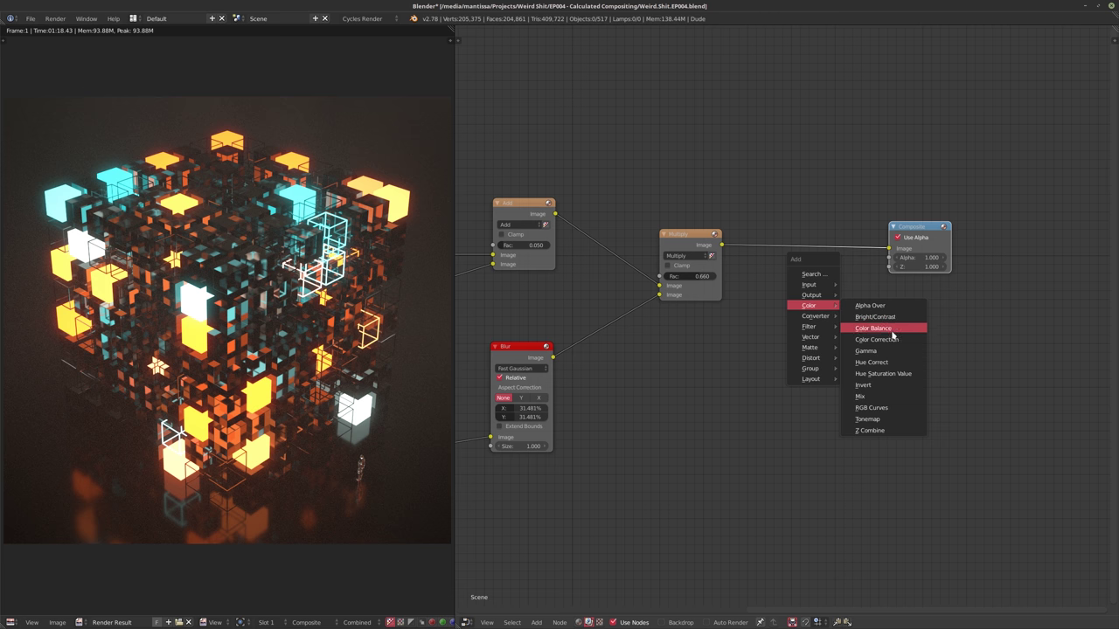
pyautogui.click(883, 407)
pyautogui.click(759, 245)
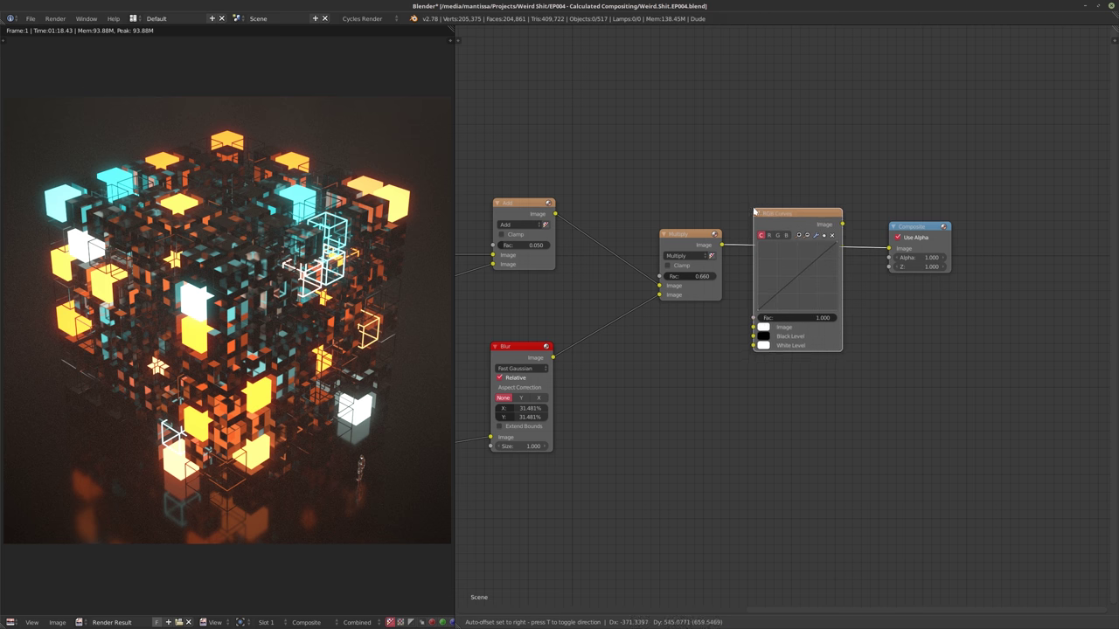
pyautogui.scroll(3, 841, 420)
pyautogui.scroll(1, 845, 400)
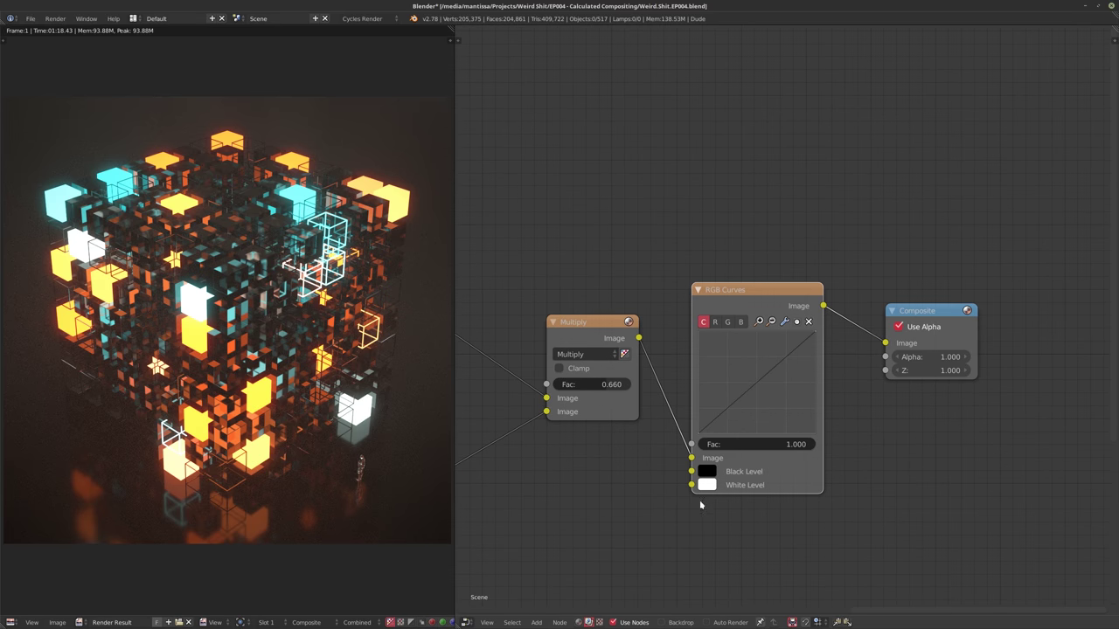
# Set the V value of the RGB Curves node's White Level to 2
pyautogui.click(708, 483)
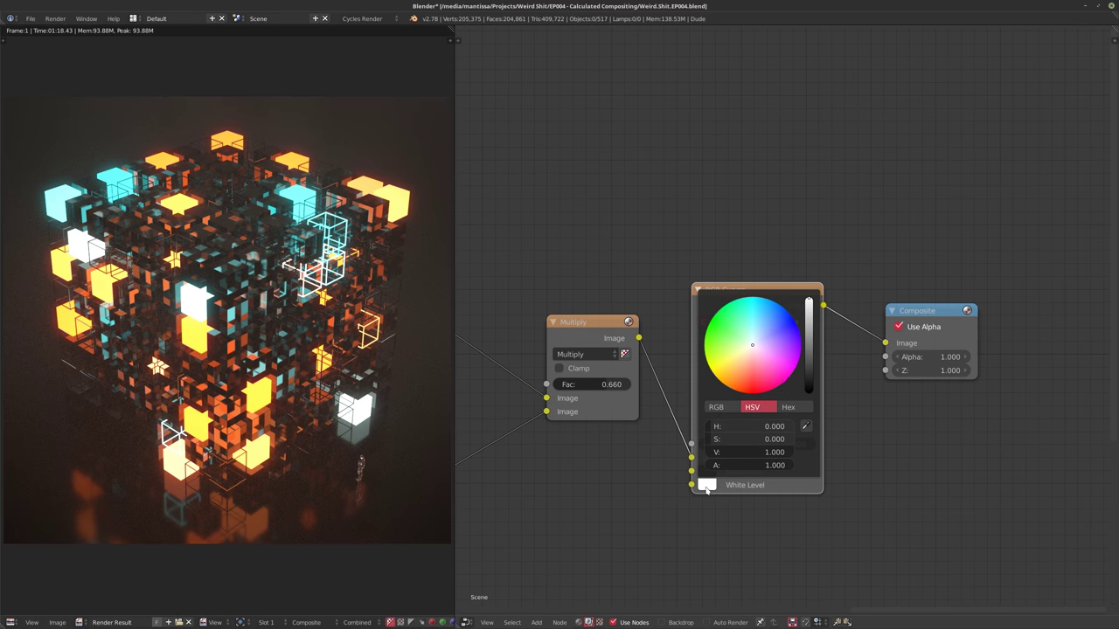
pyautogui.click(769, 452)
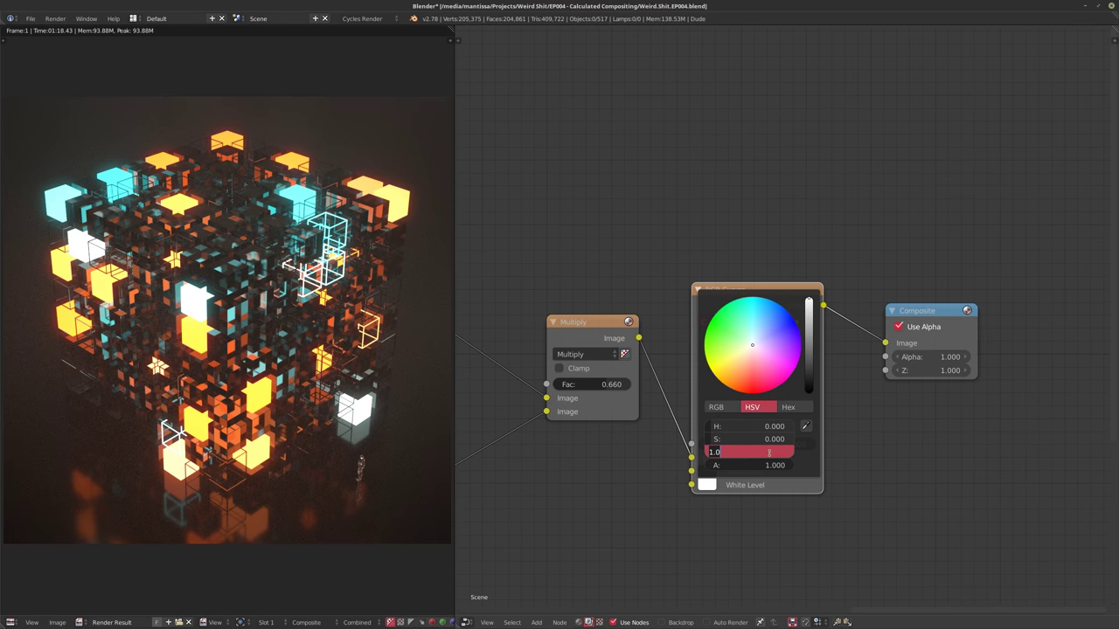
pyautogui.write('2')
pyautogui.press('Return')
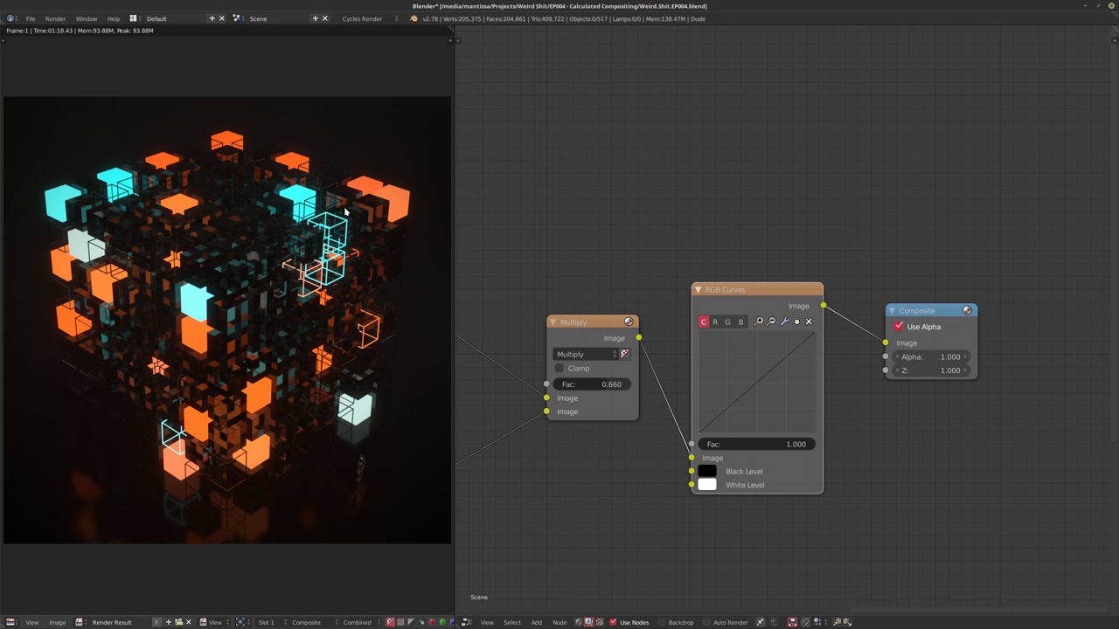
# Sample the bright cyan cubes' pixel values, and delete the RGB Curves node while keeping Multiply linked to Composite
pyautogui.click(57, 205)
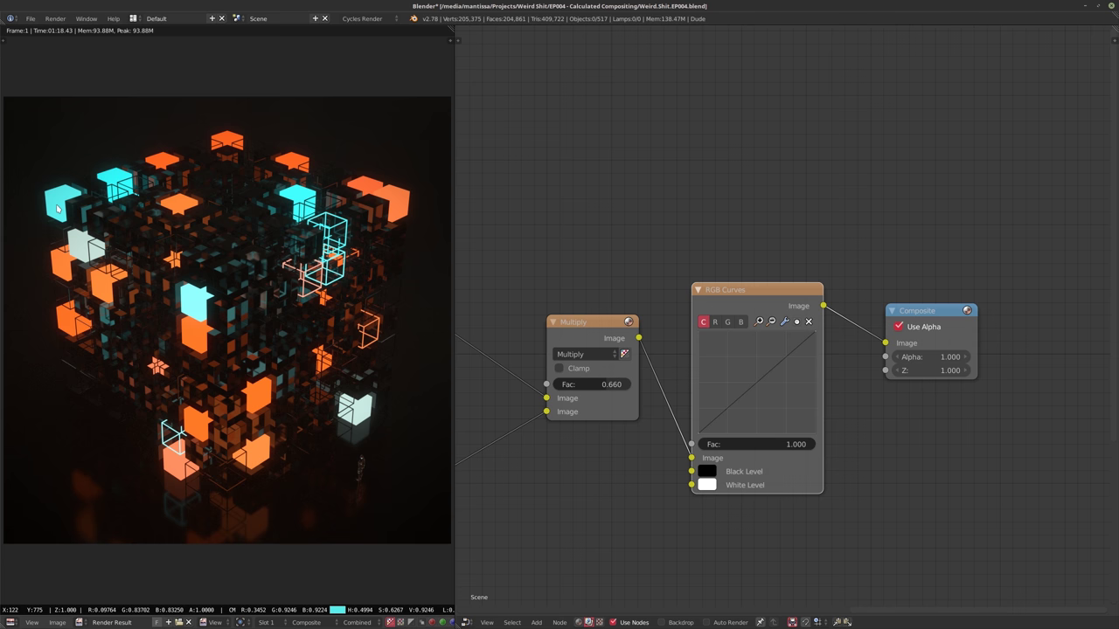
pyautogui.moveTo(57, 207); pyautogui.dragTo(197, 305)
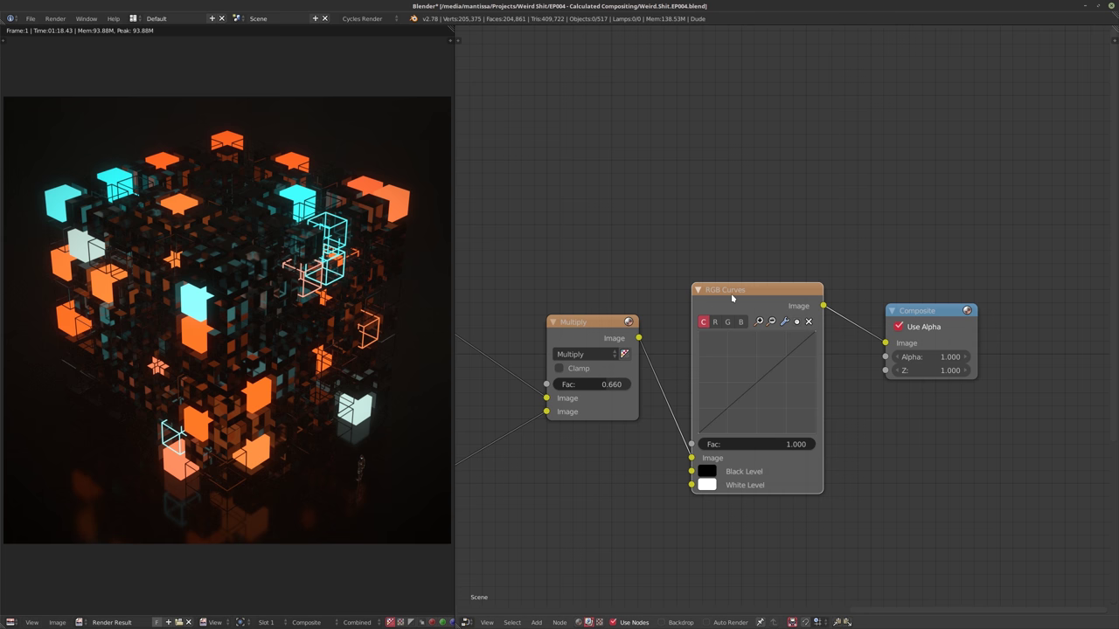
pyautogui.hotkey('ctrl', 'x')
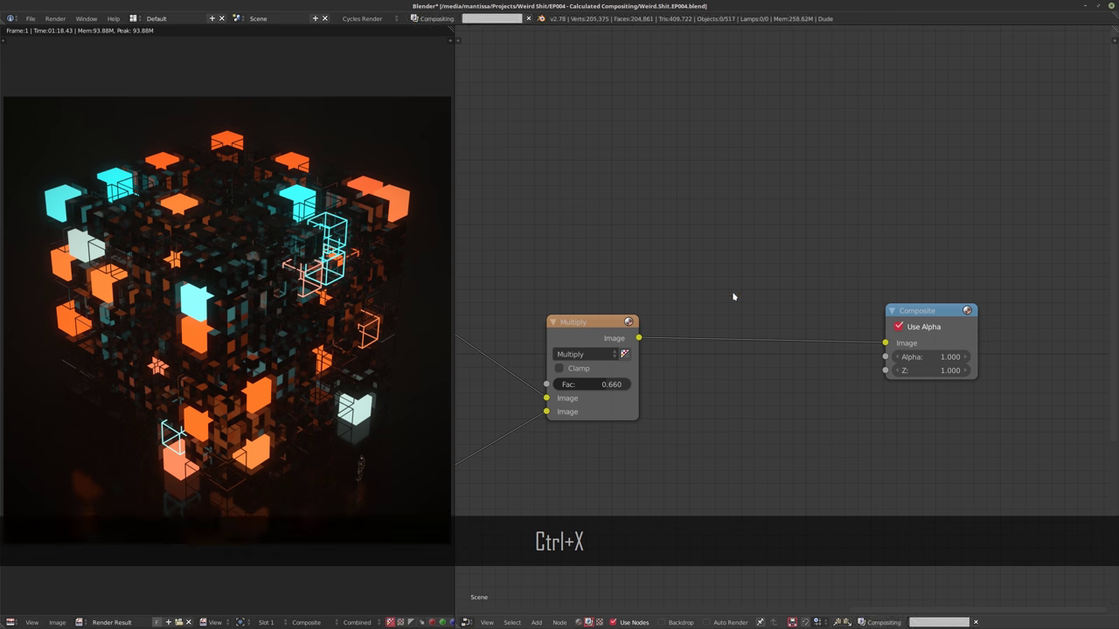
# Examine the blend types available for the Add node
pyautogui.press('Home')
pyautogui.moveTo(618, 285); pyautogui.dragTo(699, 287, button='middle')
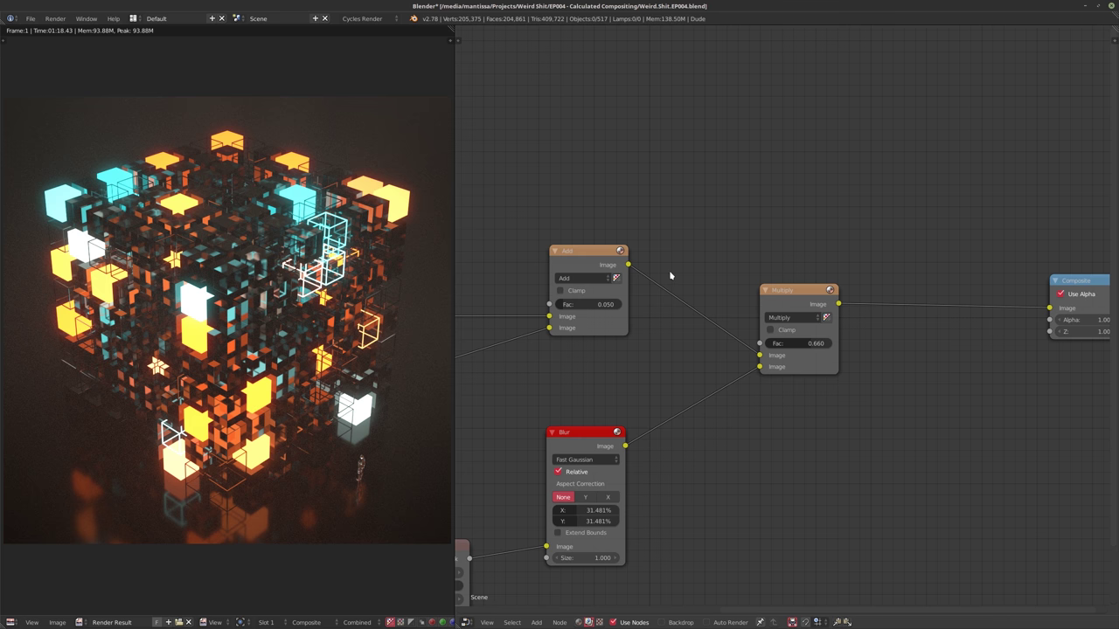
pyautogui.moveTo(647, 263); pyautogui.dragTo(685, 270, button='middle')
pyautogui.scroll(-1, 685, 270)
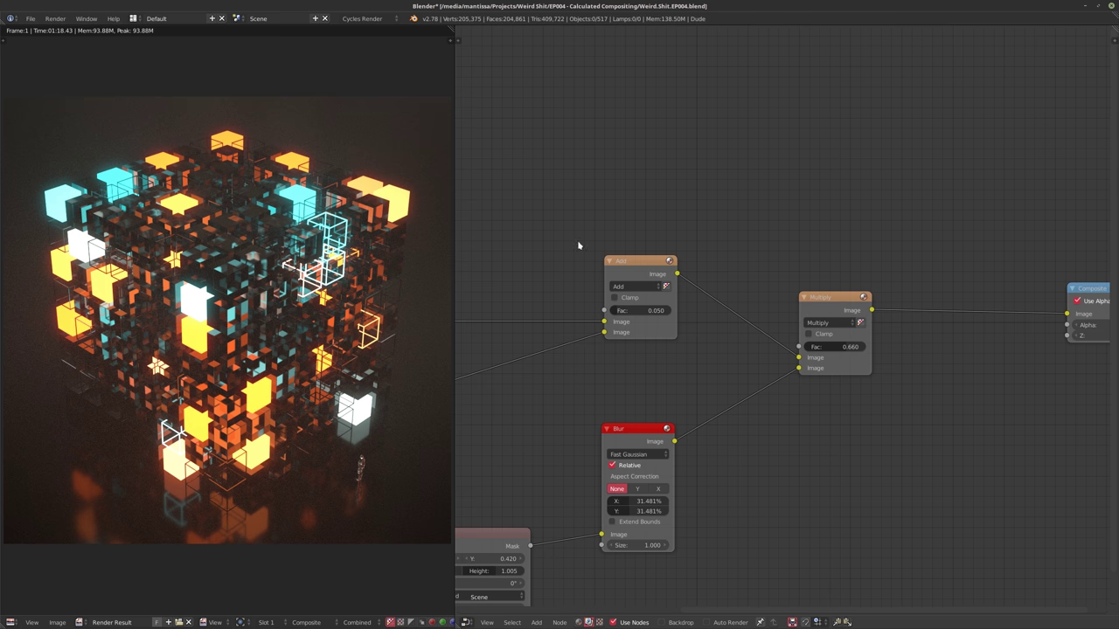
pyautogui.moveTo(547, 254); pyautogui.dragTo(687, 234, button='middle')
pyautogui.scroll(-1, 688, 235)
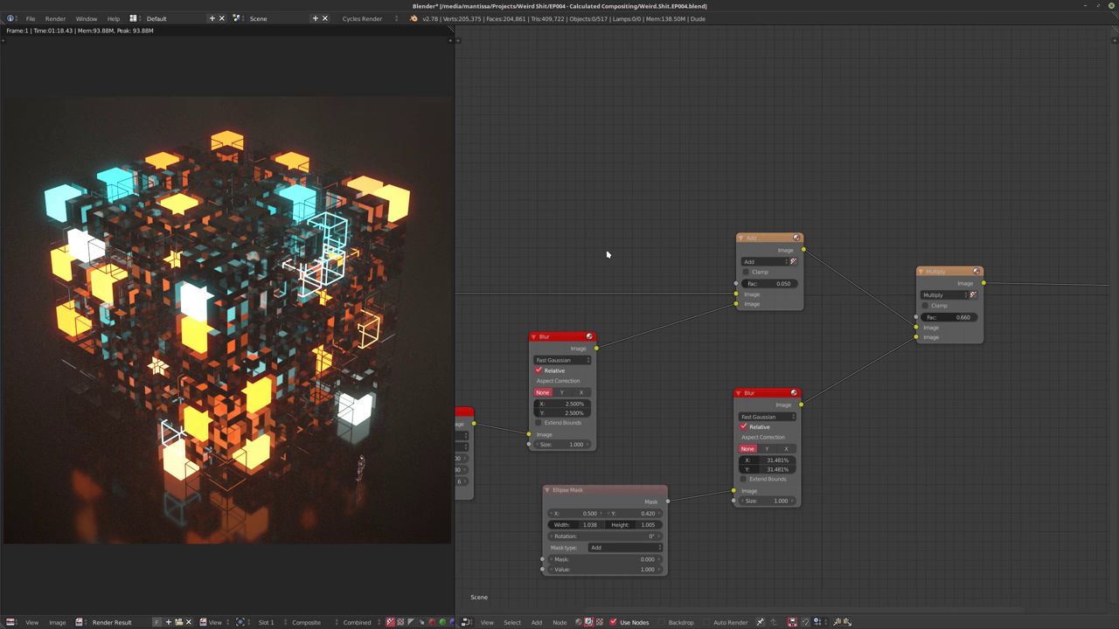
pyautogui.click(765, 263)
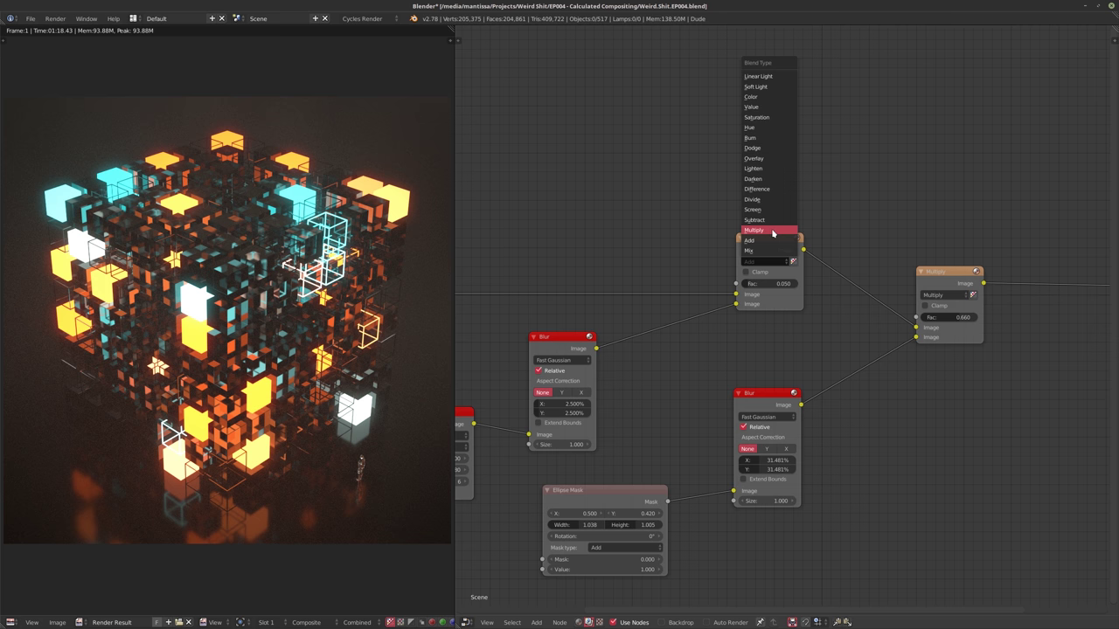
# Link the mask Blur's output directly to the Composite node and sample the centre of the vignette mask
pyautogui.moveTo(639, 266); pyautogui.dragTo(665, 148, button='middle')
pyautogui.scroll(-2, 664, 148)
pyautogui.moveTo(685, 207); pyautogui.dragTo(627, 243, button='middle')
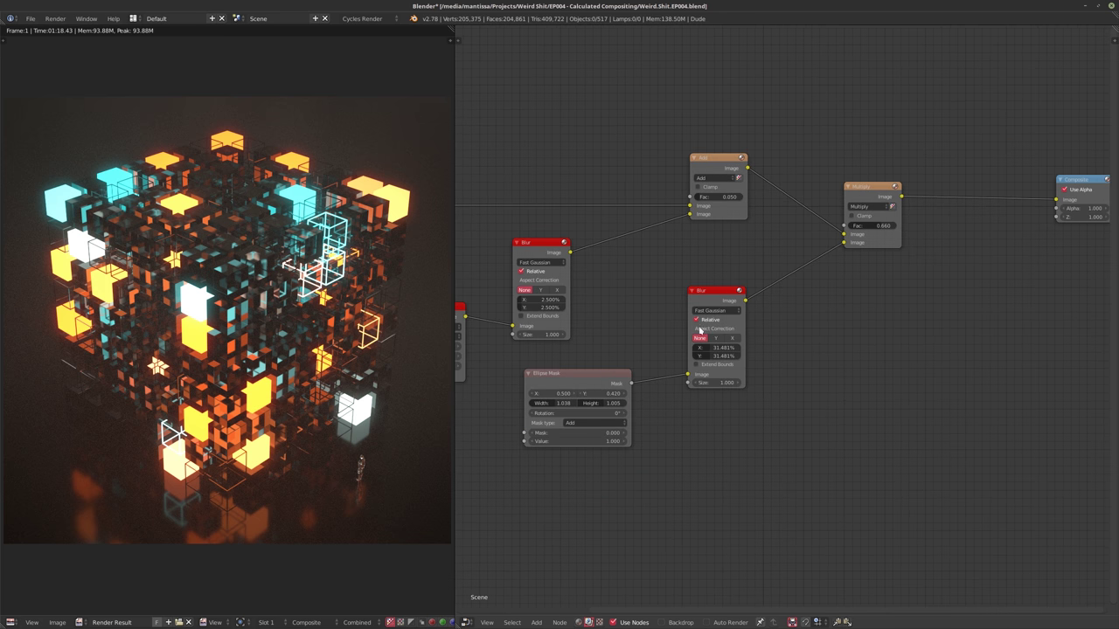
pyautogui.moveTo(745, 300); pyautogui.dragTo(1056, 199)
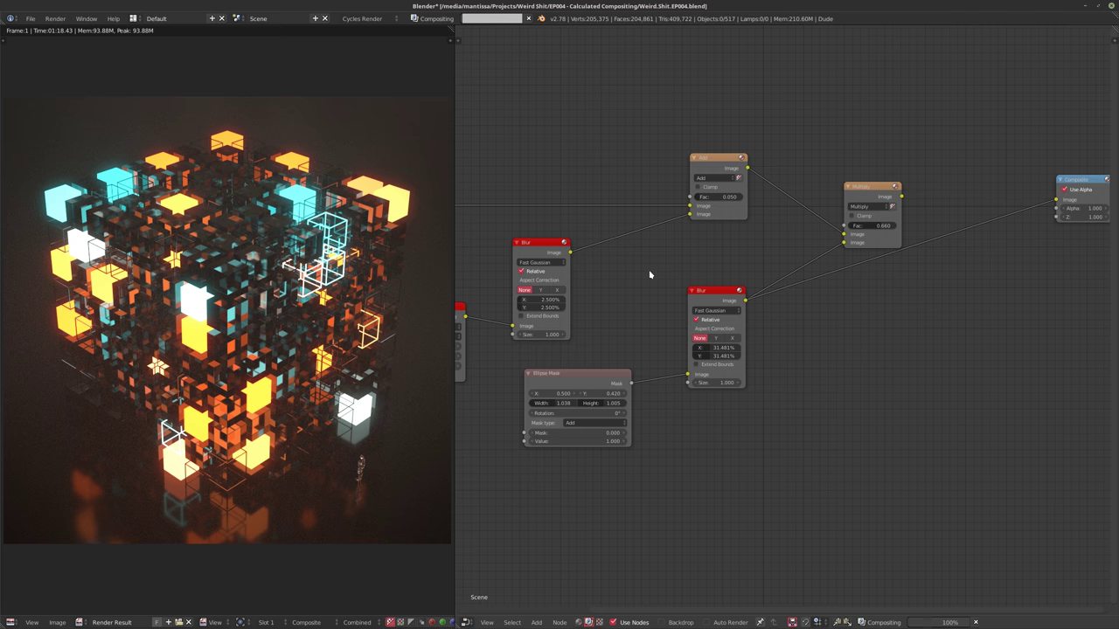
pyautogui.moveTo(264, 352); pyautogui.dragTo(232, 338)
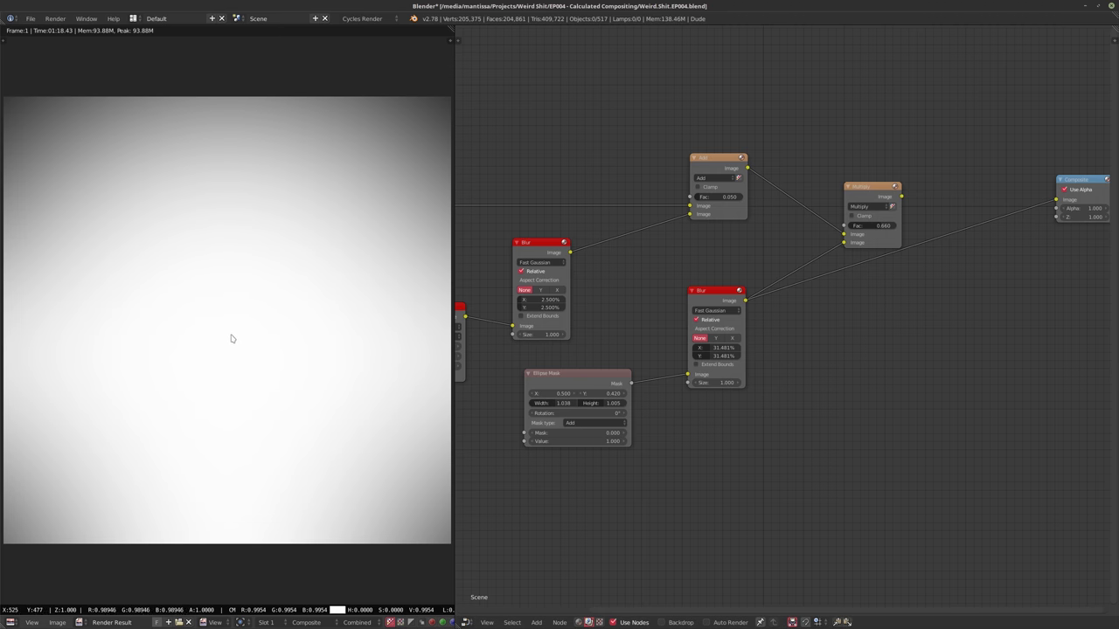
# Lower the mask Blur's size to X 21.111% and Y 21.852%
pyautogui.click(719, 348)
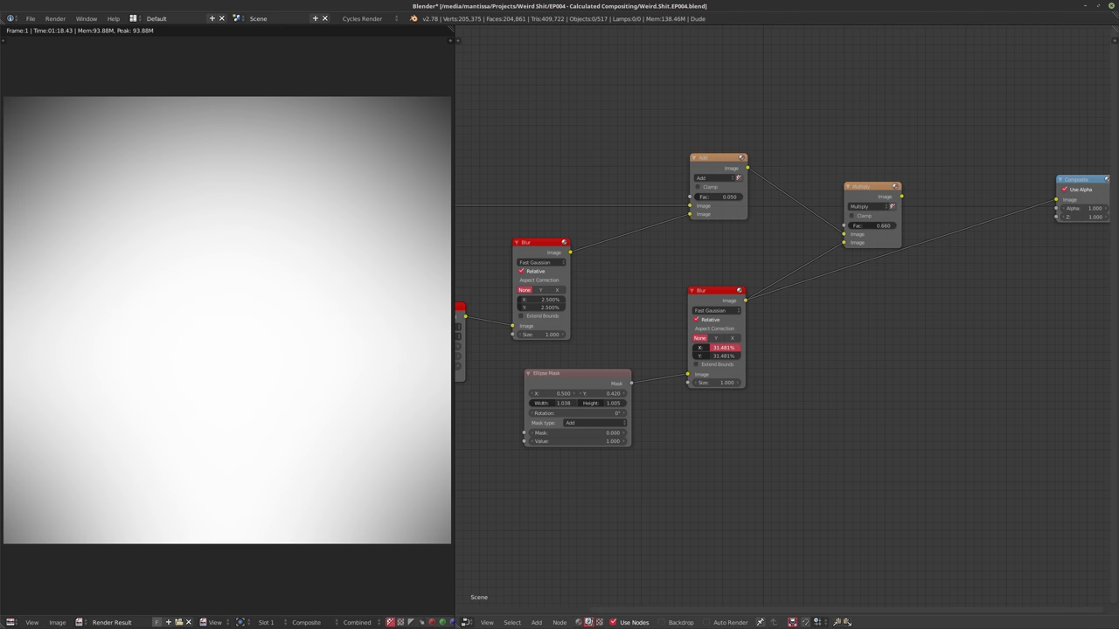
pyautogui.moveTo(717, 348)
pyautogui.mouseDown()
pyautogui.moveTo(700, 356)
pyautogui.moveTo(718, 356)
pyautogui.mouseUp()
# Sample the vignette mask's values from centre to corner, and link the Multiply node back to Composite
pyautogui.moveTo(243, 321)
pyautogui.mouseDown()
pyautogui.moveTo(222, 312)
pyautogui.moveTo(234, 328)
pyautogui.moveTo(238, 310)
pyautogui.moveTo(234, 327)
pyautogui.mouseUp()
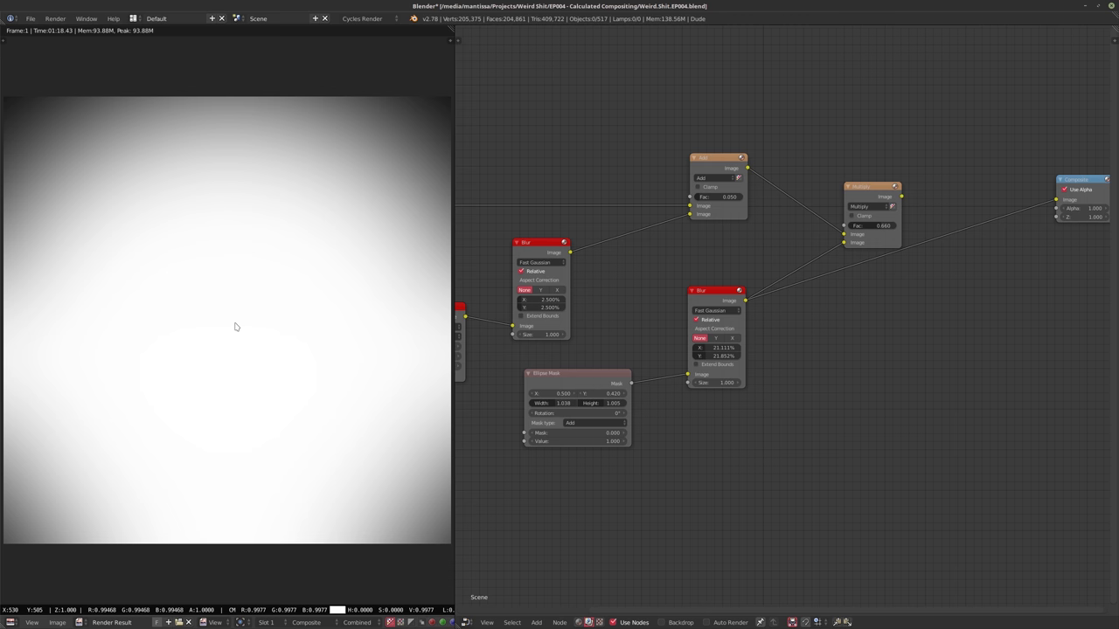
pyautogui.moveTo(234, 326); pyautogui.dragTo(446, 104)
pyautogui.moveTo(447, 104); pyautogui.dragTo(390, 213)
pyautogui.moveTo(390, 212); pyautogui.dragTo(390, 212)
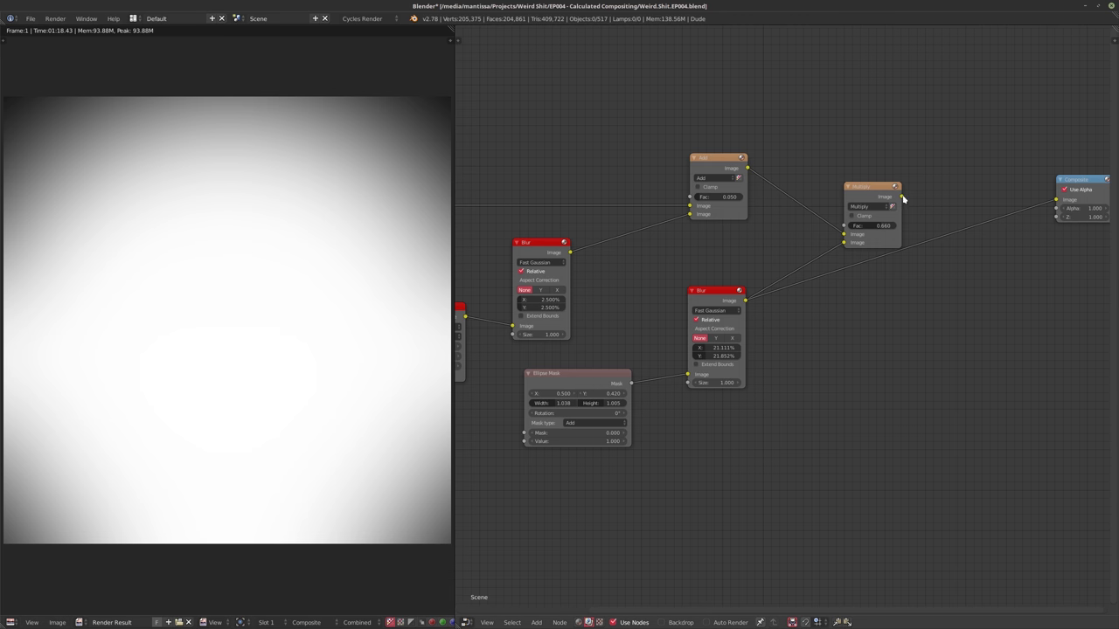
pyautogui.moveTo(901, 196); pyautogui.dragTo(1057, 200)
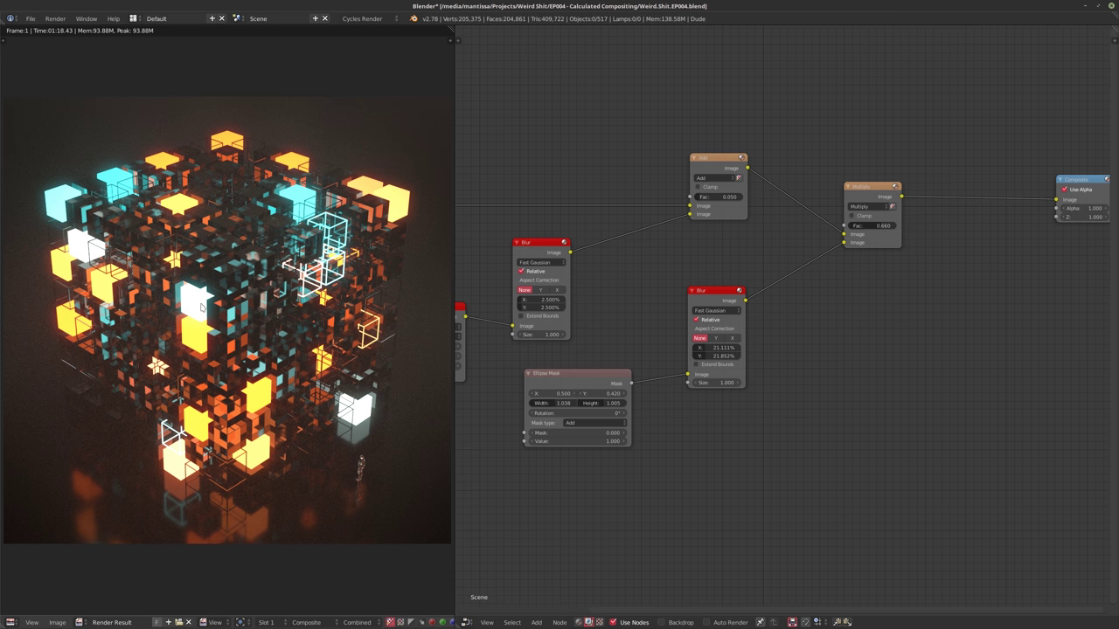
# Link the glare Blur's output directly to Composite and sample the glow over the yellow cube near the upper-right corner
pyautogui.moveTo(634, 267); pyautogui.dragTo(745, 285, button='middle')
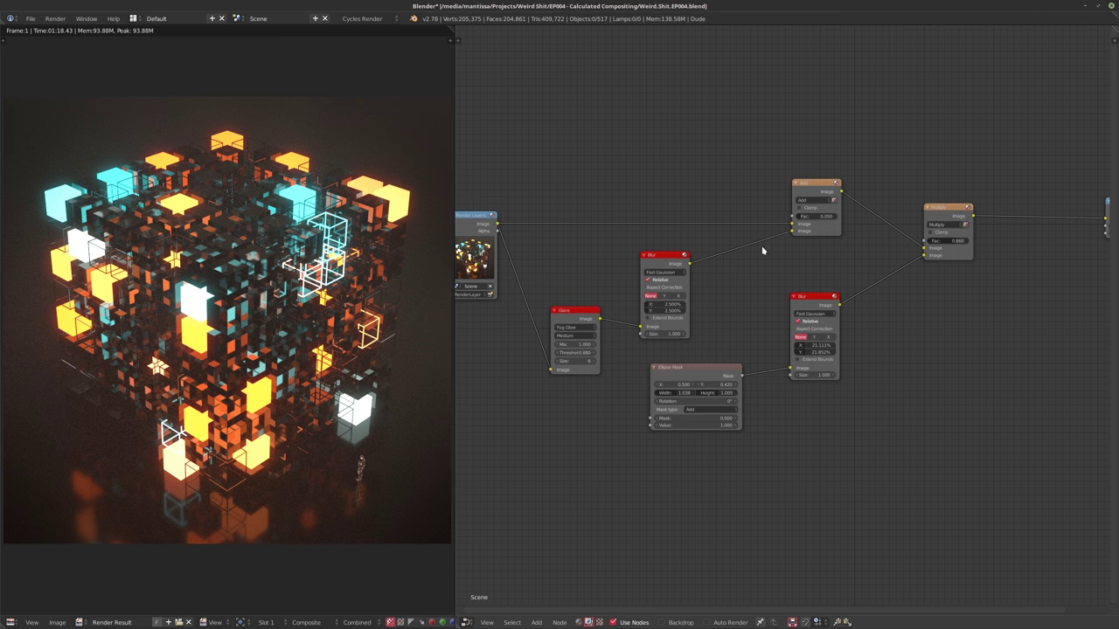
pyautogui.moveTo(757, 255); pyautogui.dragTo(617, 280, button='middle')
pyautogui.moveTo(556, 298); pyautogui.dragTo(972, 253)
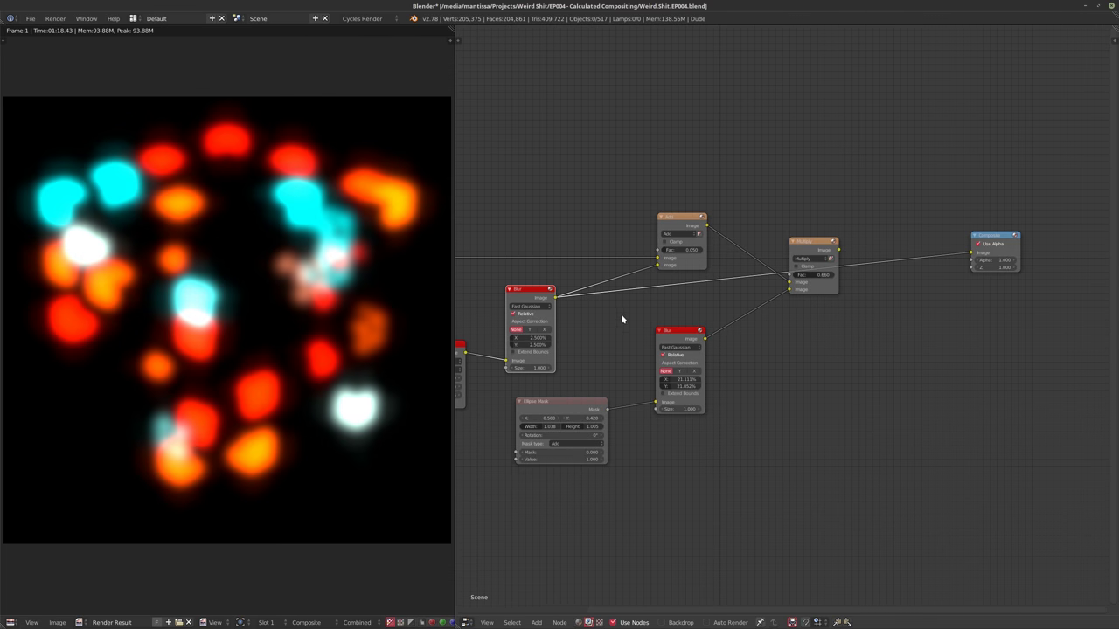
pyautogui.click(396, 205)
pyautogui.moveTo(396, 203); pyautogui.dragTo(398, 203)
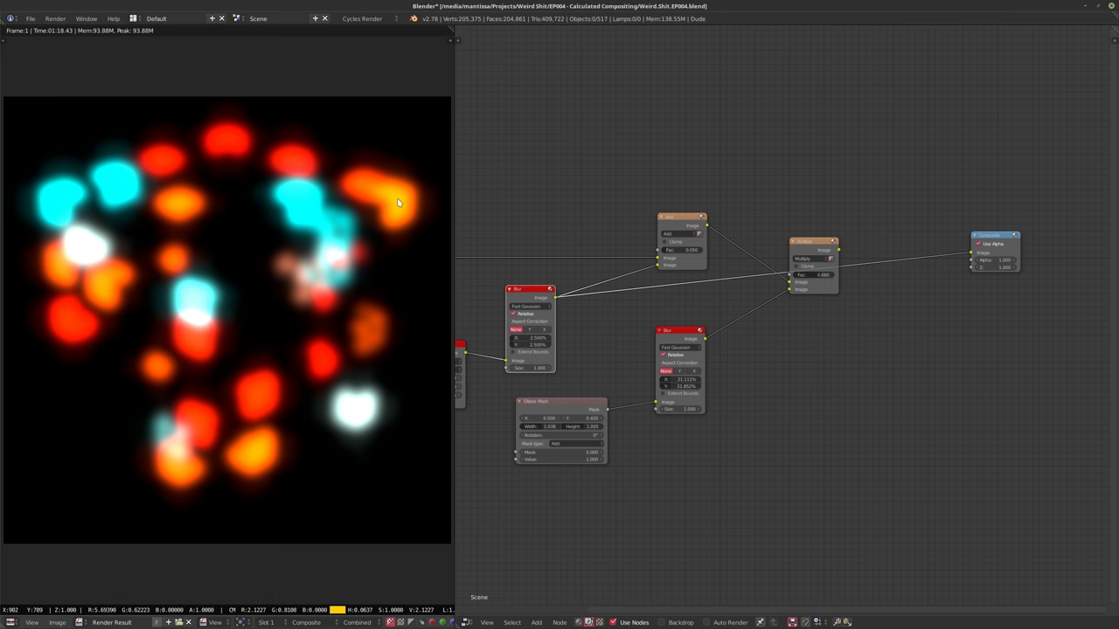
pyautogui.moveTo(397, 202); pyautogui.dragTo(397, 202)
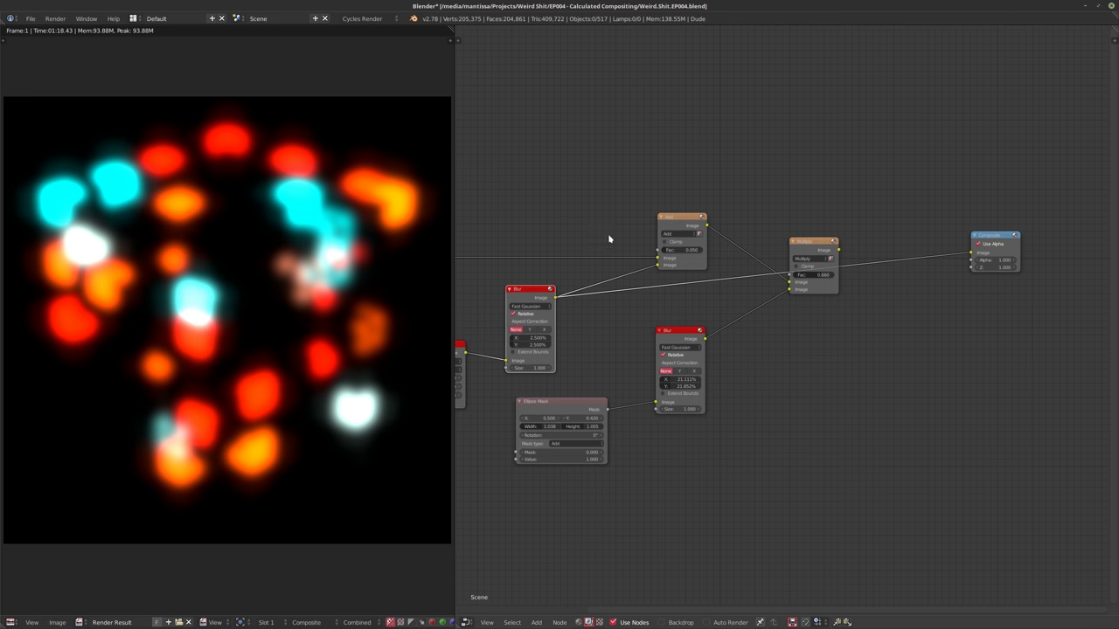
# Link the Render Layers Image output directly to Composite and sample the same yellow cube in the raw render
pyautogui.moveTo(462, 267); pyautogui.dragTo(569, 249, button='middle')
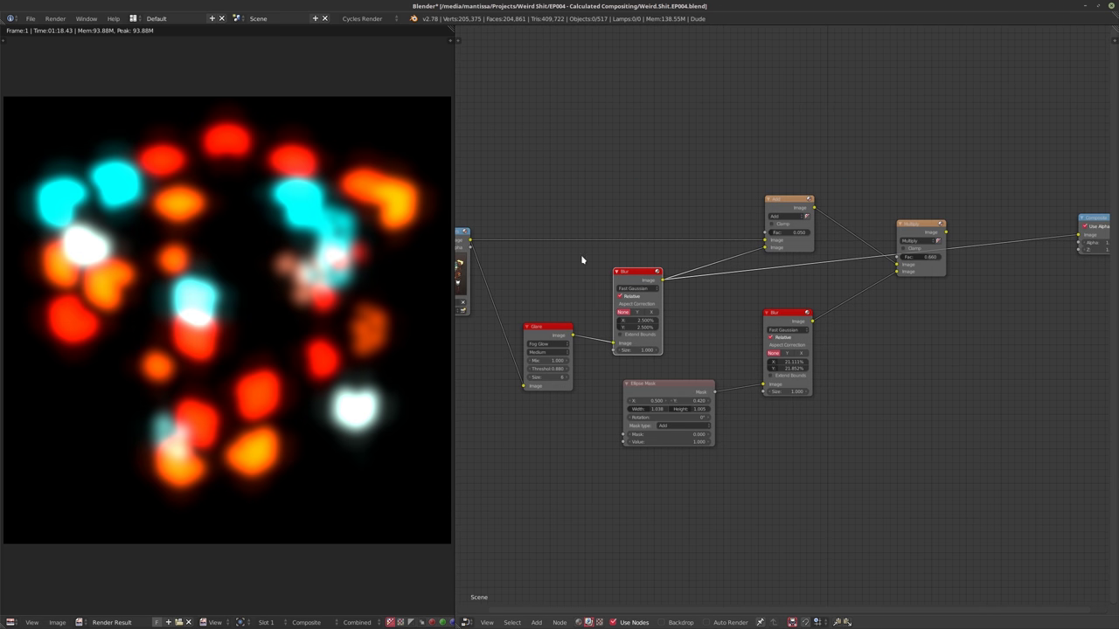
pyautogui.moveTo(471, 240); pyautogui.dragTo(1084, 238)
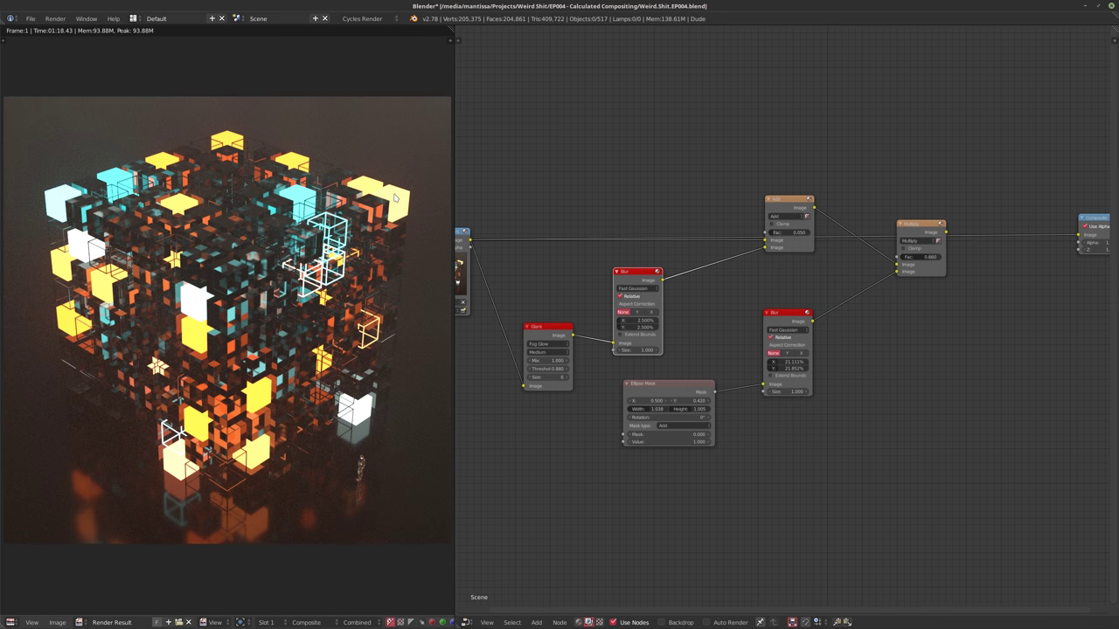
pyautogui.moveTo(394, 198); pyautogui.dragTo(403, 202)
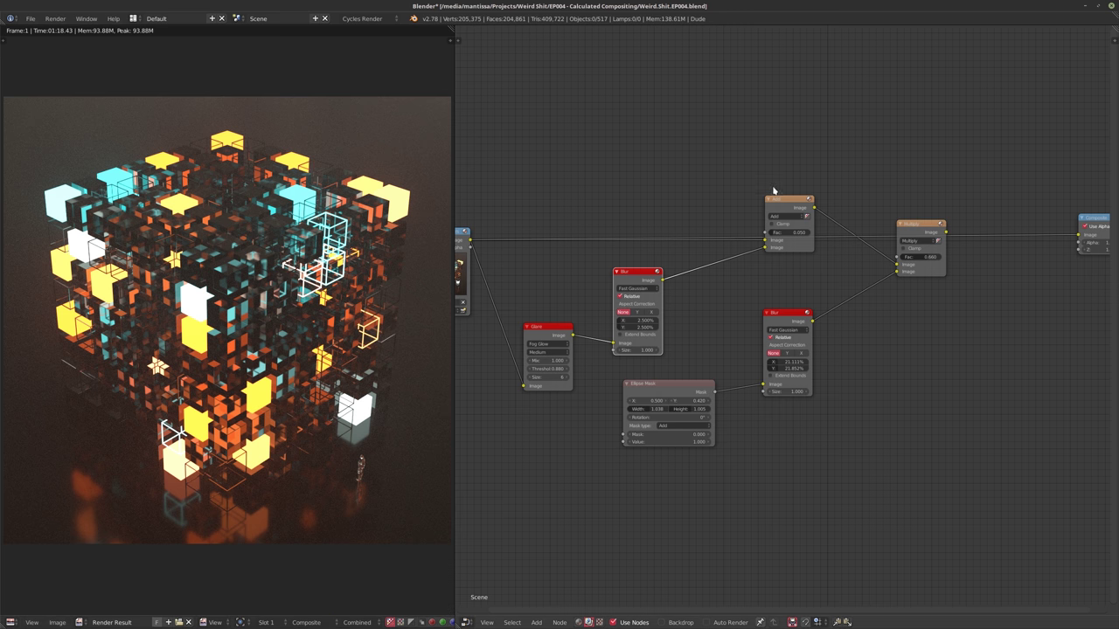
# Link the Add node's output directly to the Composite node to preview the render with only the bloom added
pyautogui.moveTo(803, 192); pyautogui.dragTo(724, 192, button='middle')
pyautogui.moveTo(736, 208); pyautogui.dragTo(1001, 234)
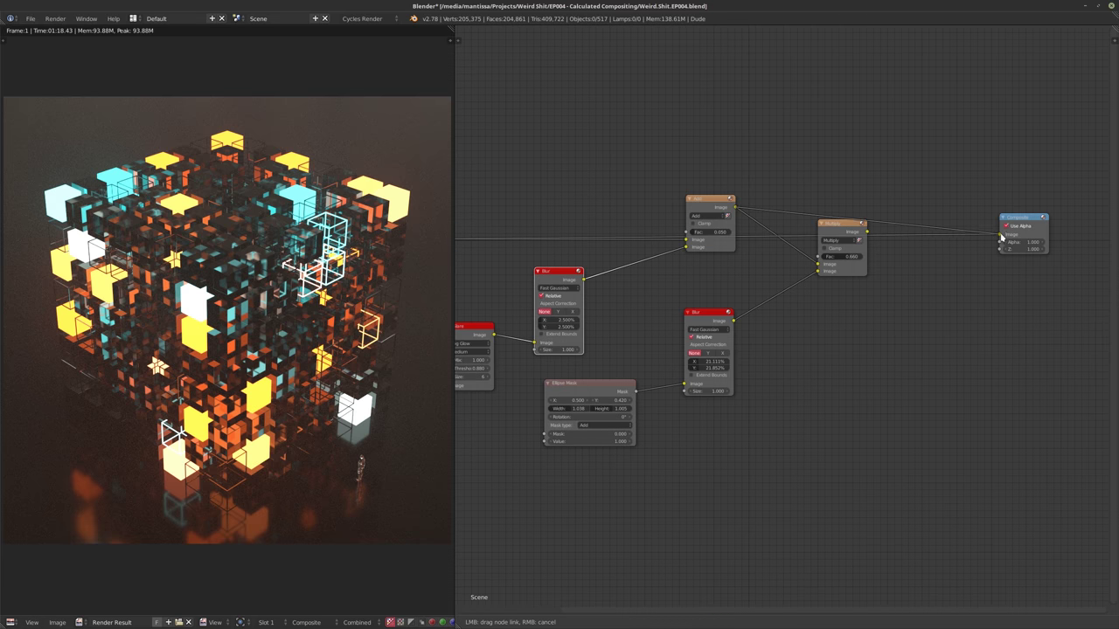
pyautogui.scroll(1, 707, 177)
pyautogui.scroll(1, 707, 177)
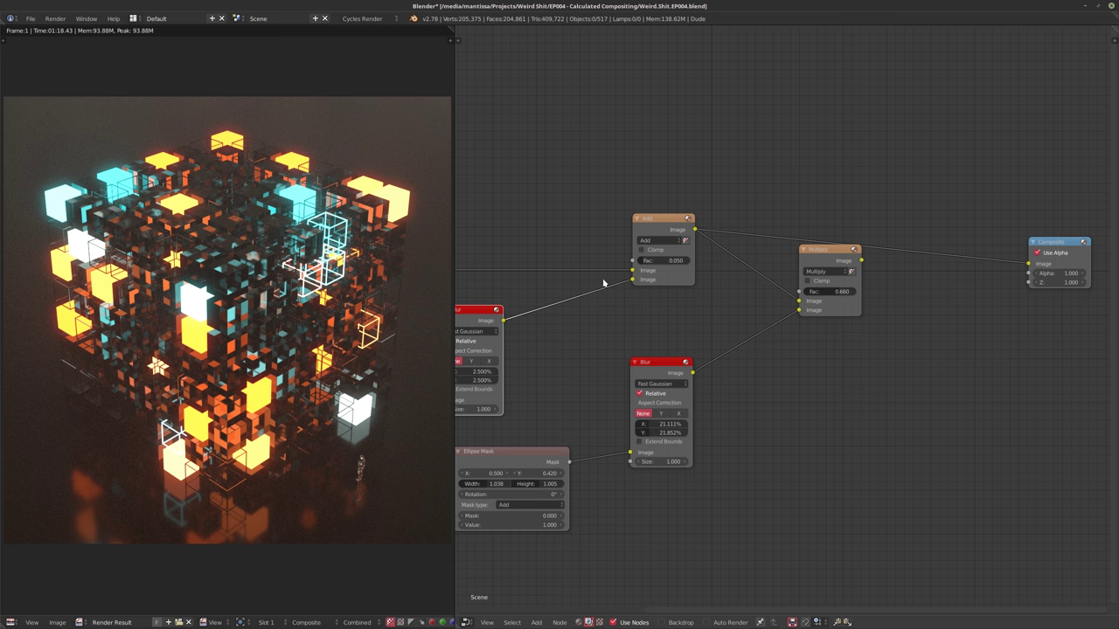
# Raise the Add node's factor to 1.000 and sample the yellow cube near the render's upper-right corner
pyautogui.moveTo(650, 261); pyautogui.dragTo(698, 261)
pyautogui.click(397, 201)
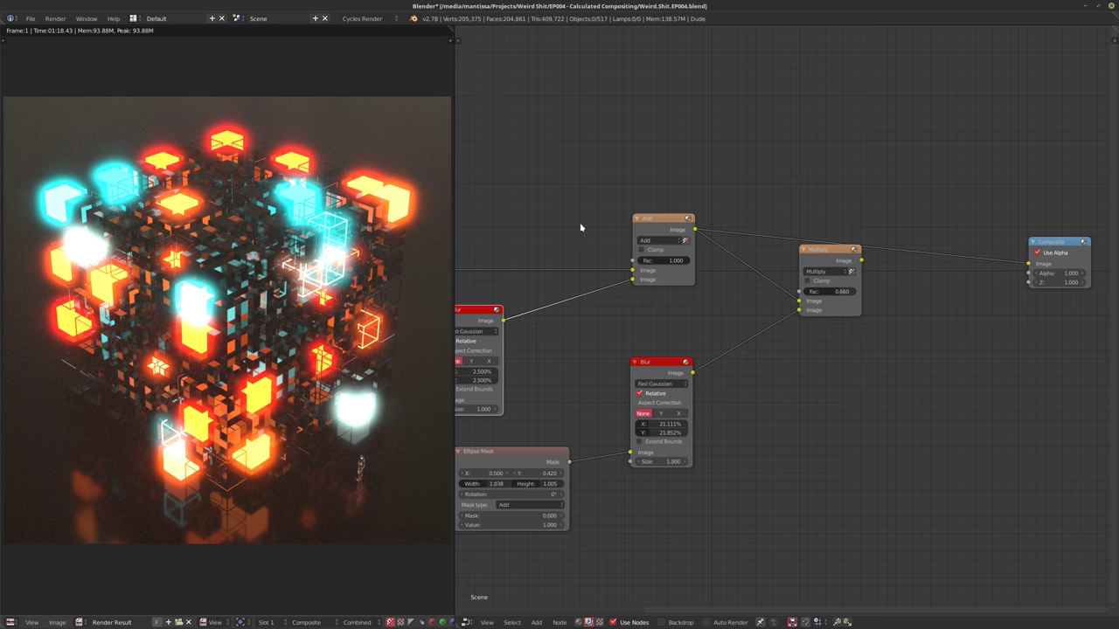
# Set the Add node's factor to 0.05 and sample the same yellow cube again
pyautogui.moveTo(678, 262); pyautogui.dragTo(623, 263)
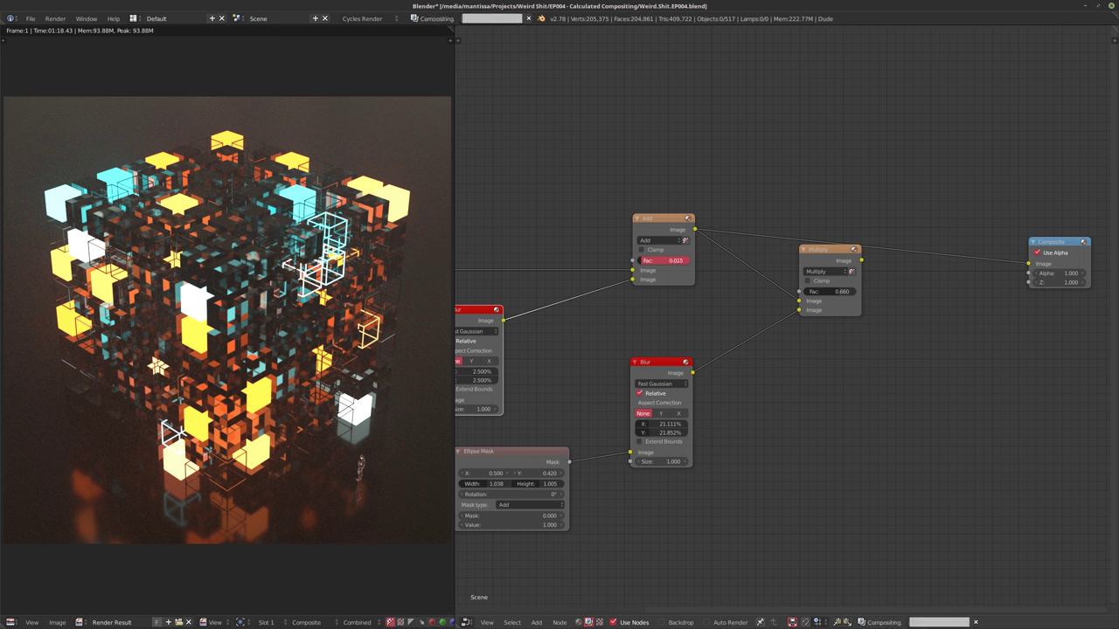
pyautogui.click(673, 261)
pyautogui.write('.05')
pyautogui.press('Return')
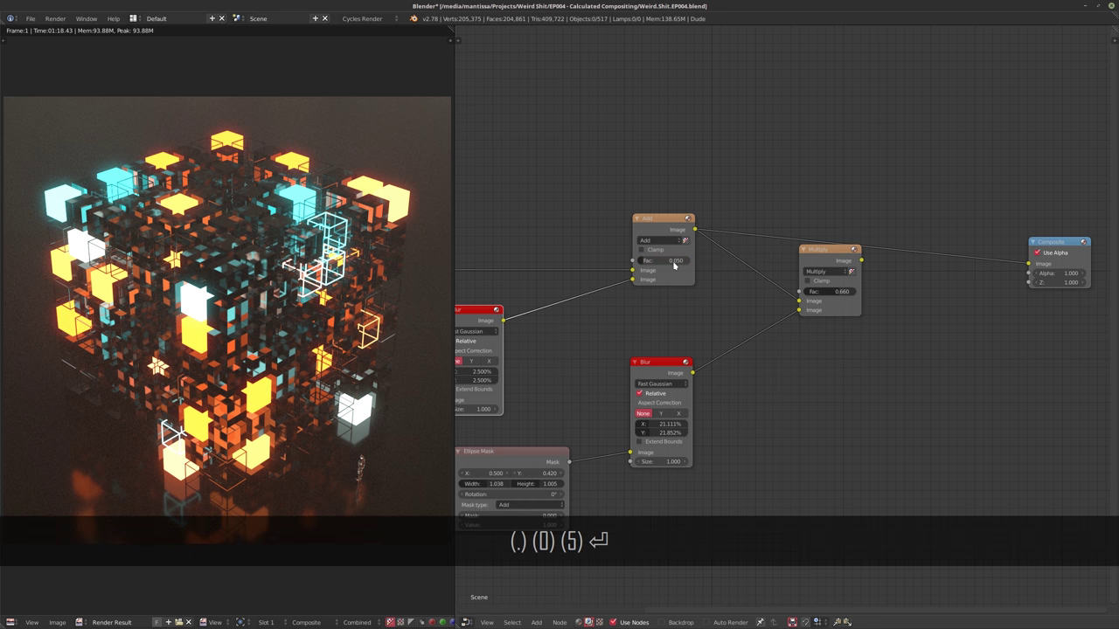
pyautogui.click(396, 203)
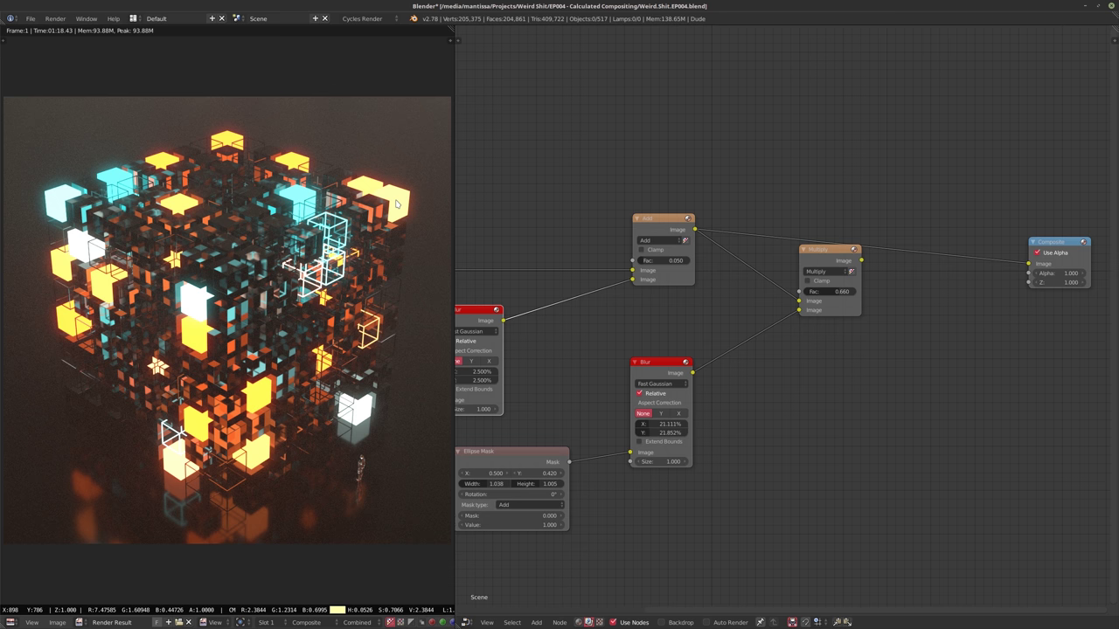
pyautogui.moveTo(396, 203); pyautogui.dragTo(401, 201)
# Link the Multiply node's output back to Composite and select the Ellipse Mask node
pyautogui.moveTo(718, 216); pyautogui.dragTo(581, 197, button='middle')
pyautogui.moveTo(725, 241); pyautogui.dragTo(891, 245)
pyautogui.moveTo(524, 409); pyautogui.dragTo(616, 318, button='middle')
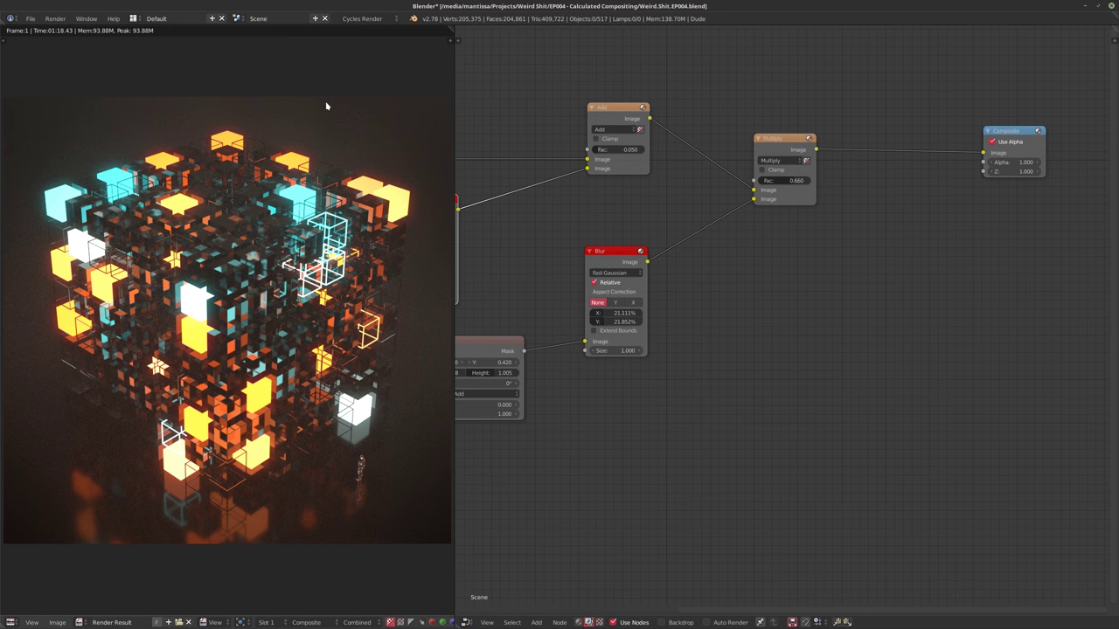
pyautogui.moveTo(559, 418); pyautogui.dragTo(709, 398, button='middle')
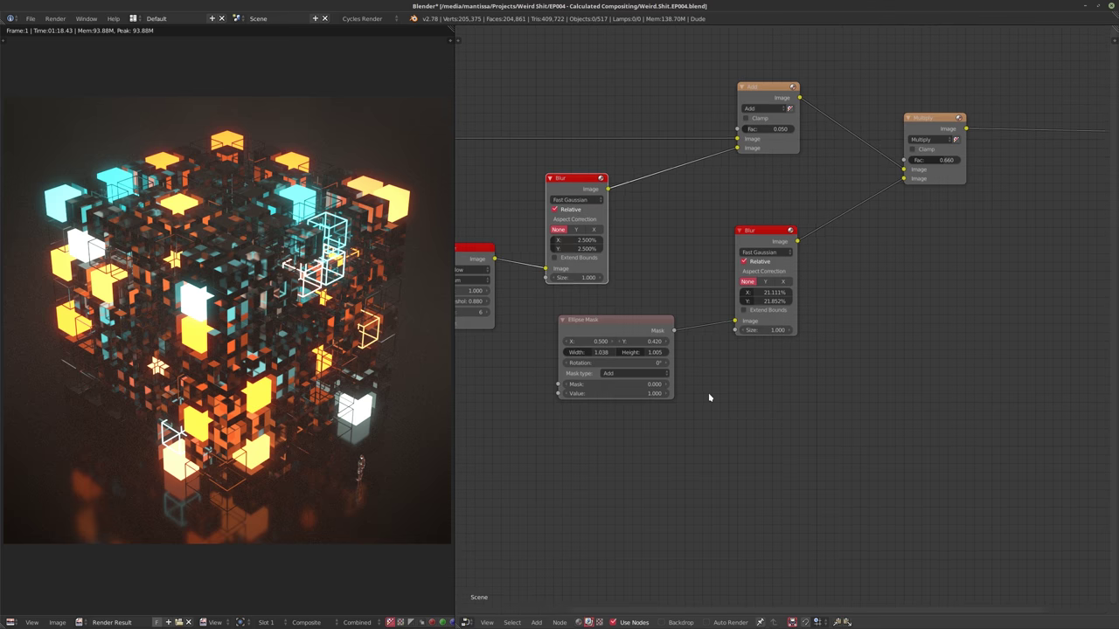
pyautogui.click(586, 329)
pyautogui.moveTo(724, 332); pyautogui.dragTo(591, 367, button='middle')
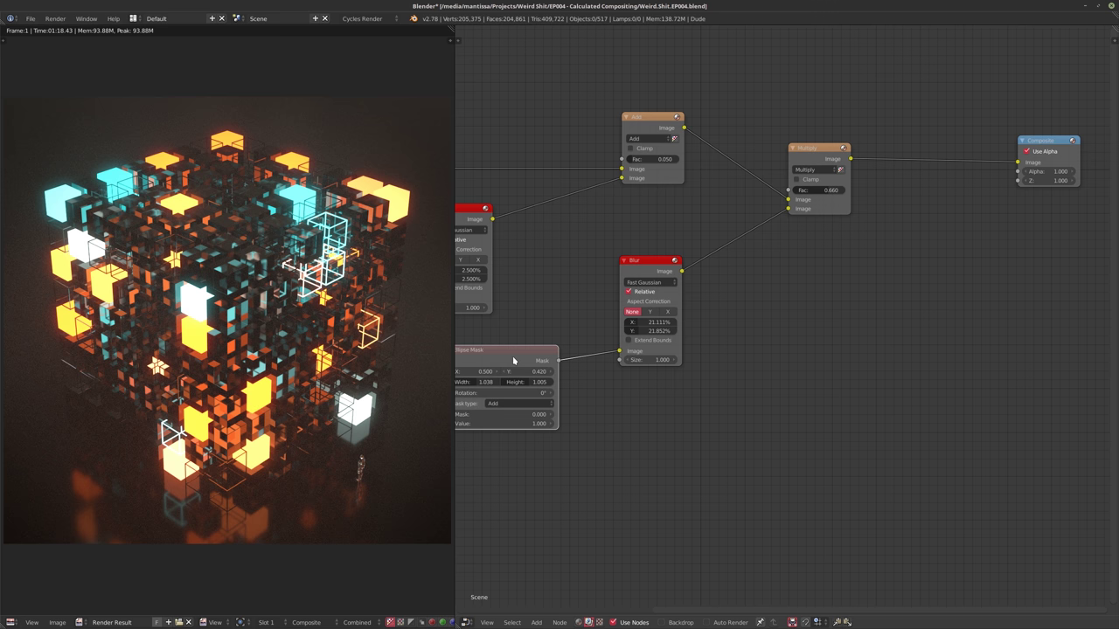
pyautogui.moveTo(805, 305); pyautogui.dragTo(745, 332, button='middle')
pyautogui.scroll(-1, 675, 330)
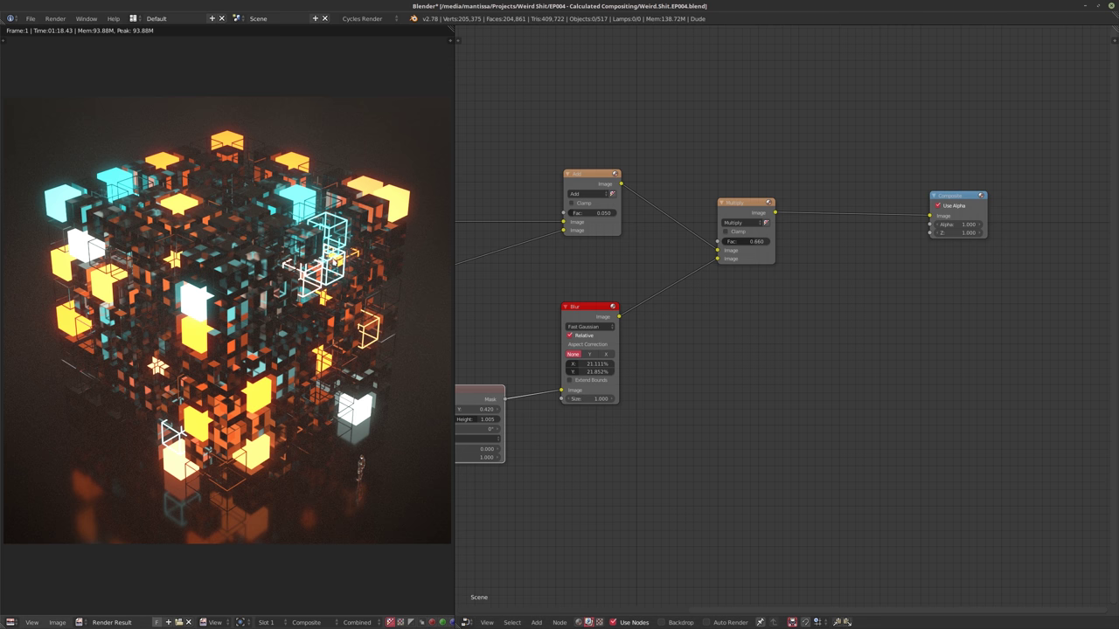
# Examine the grain and glow around the yellow and cyan cubes in the render's upper-right area
pyautogui.scroll(3, 308, 252)
pyautogui.moveTo(346, 206); pyautogui.dragTo(263, 308, button='middle')
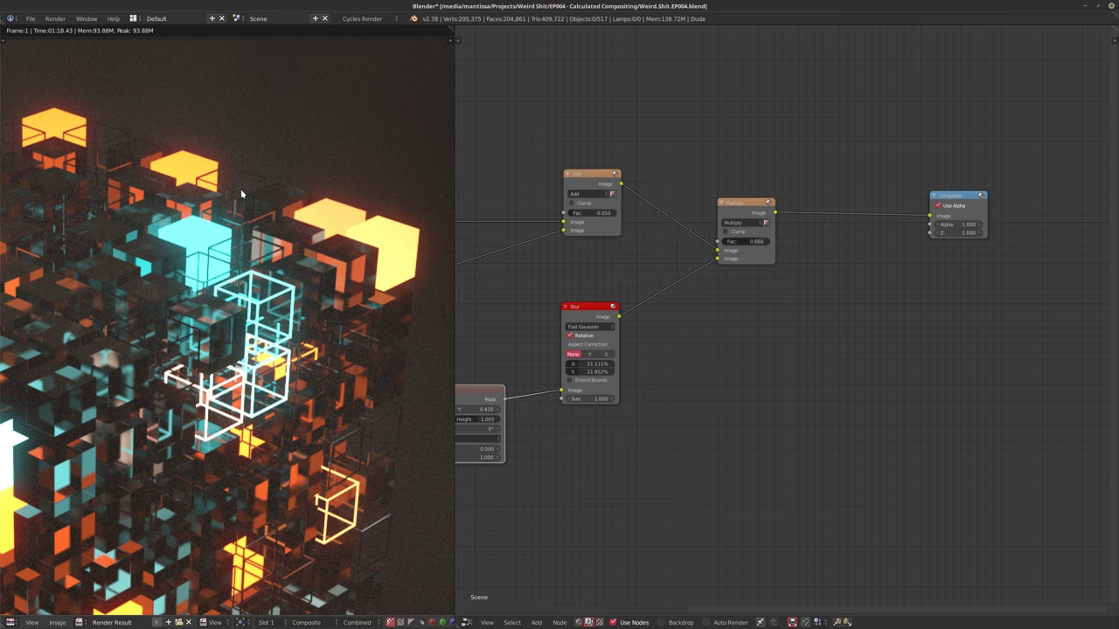
pyautogui.scroll(-5, 242, 193)
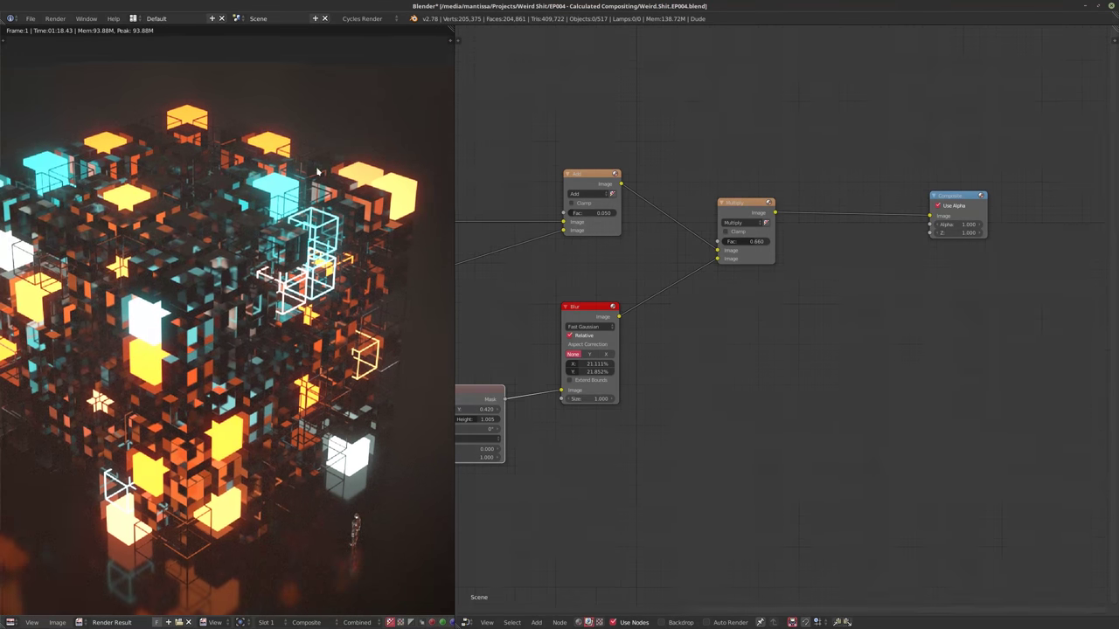
pyautogui.moveTo(315, 201); pyautogui.dragTo(318, 219, button='middle')
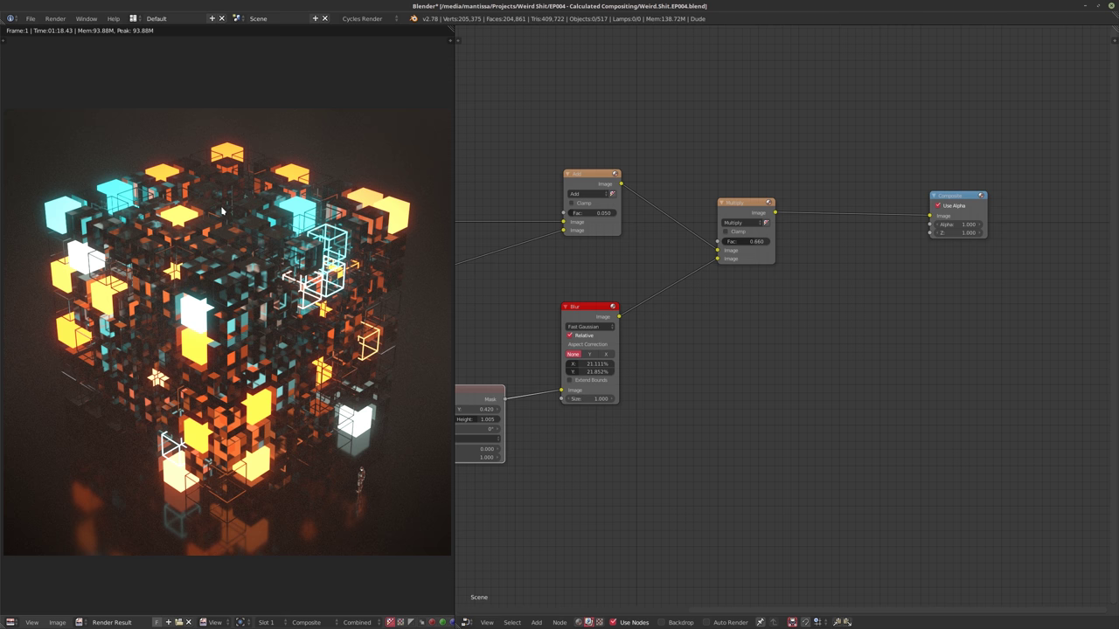
pyautogui.scroll(3, 214, 223)
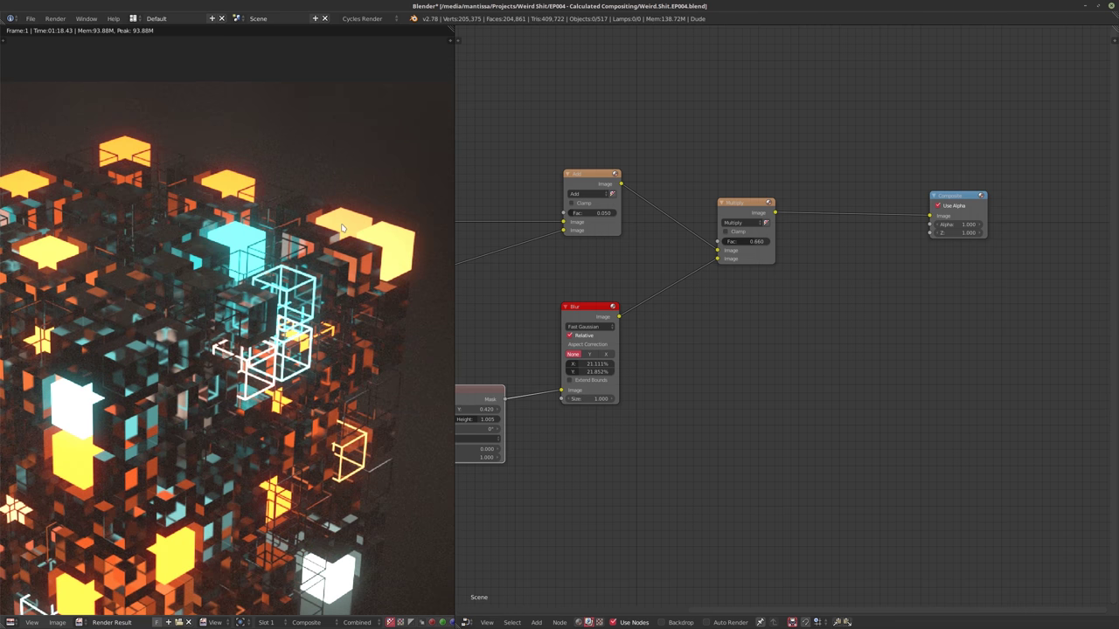
pyautogui.scroll(3, 331, 236)
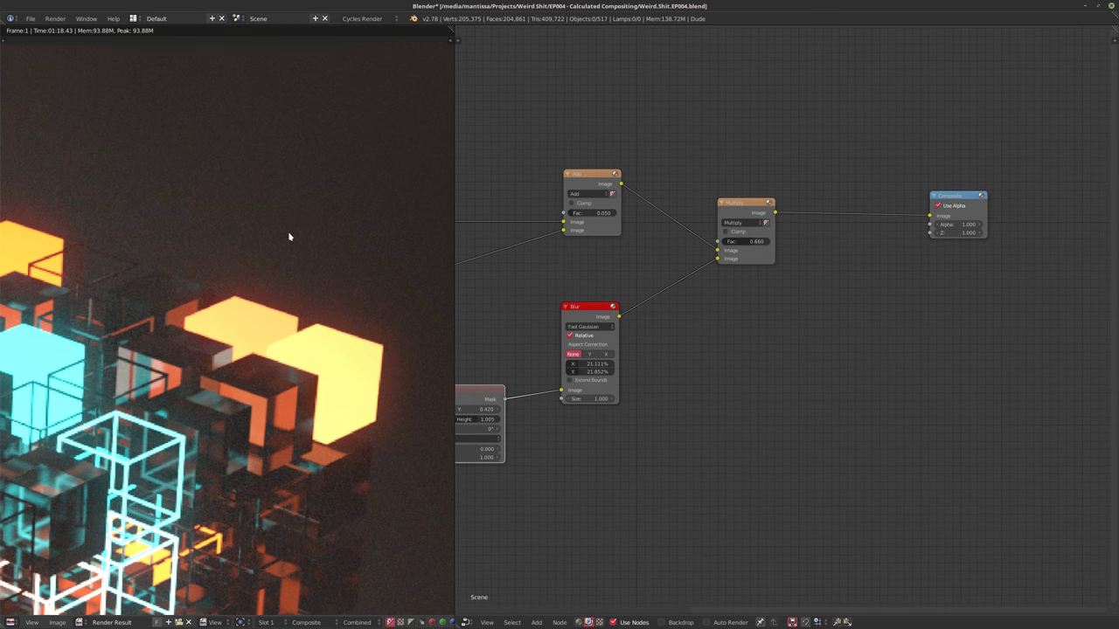
pyautogui.scroll(-2, 289, 236)
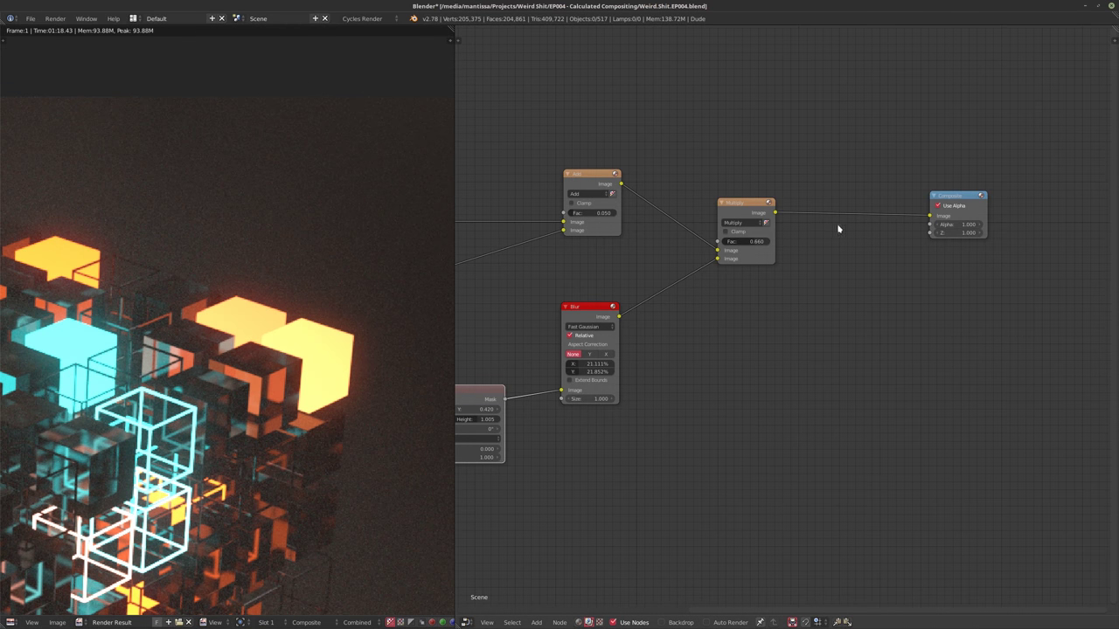
# Add a Filter node of type Soften on the link between the Multiply and Composite nodes
pyautogui.moveTo(837, 229); pyautogui.dragTo(701, 254, button='middle')
pyautogui.scroll(1, 702, 254)
pyautogui.hotkey('shift', 'a')
pyautogui.moveTo(665, 295)
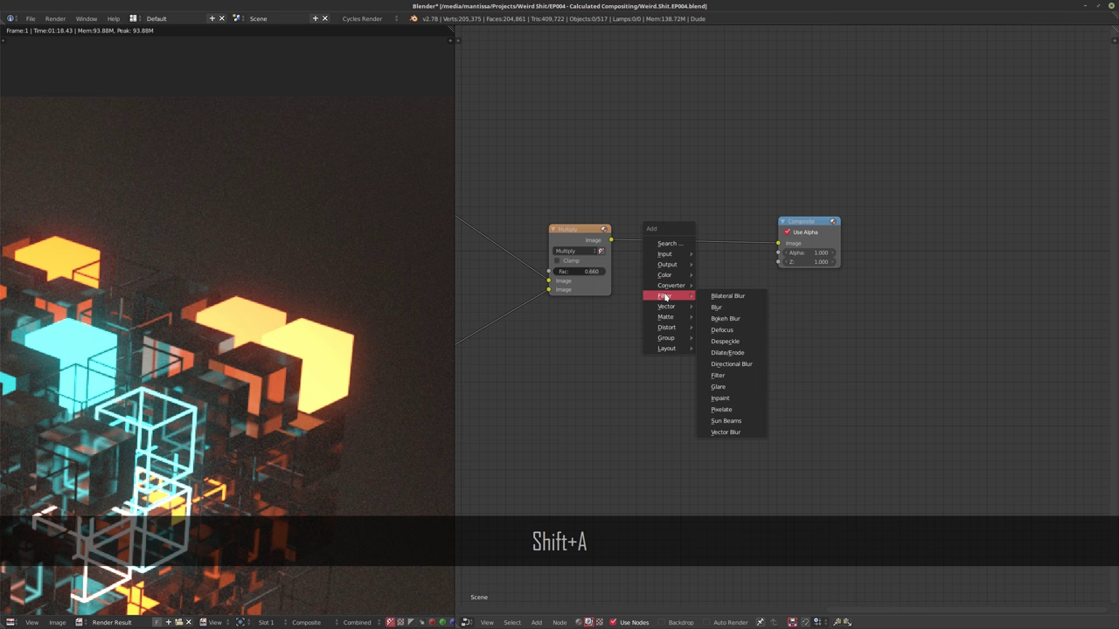
pyautogui.click(738, 376)
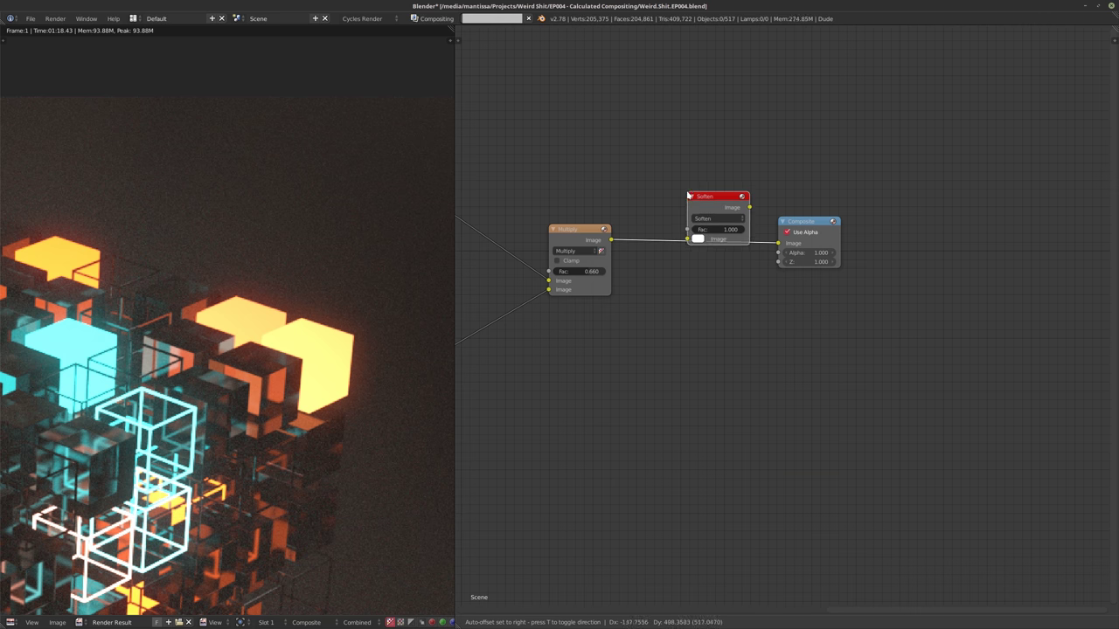
pyautogui.click(713, 306)
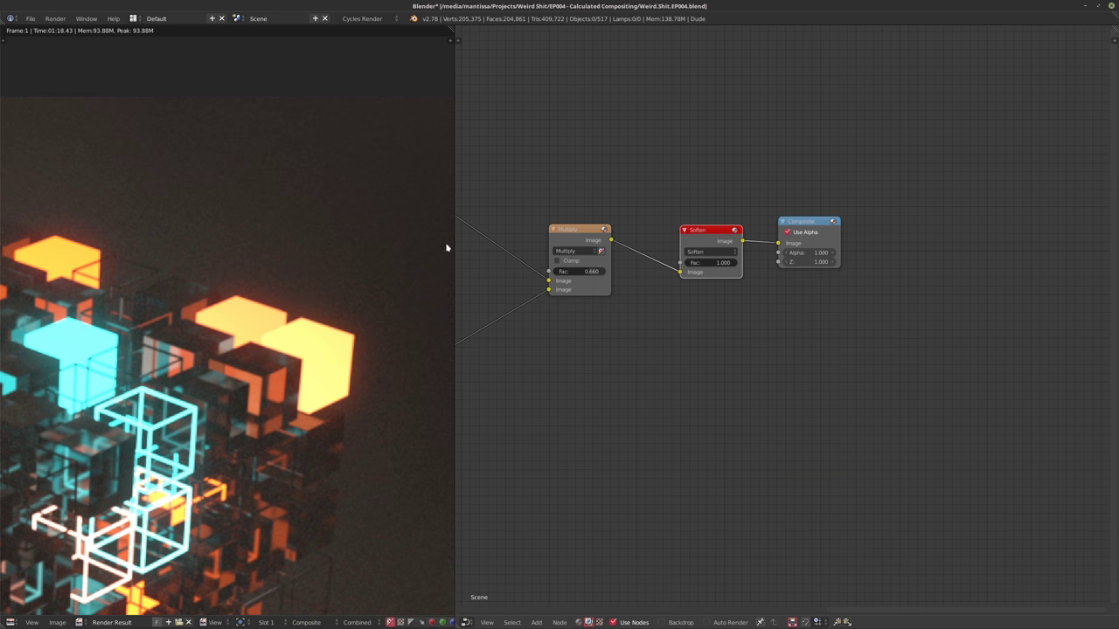
# Set the Soften filter's factor to 0.25
pyautogui.click(696, 253)
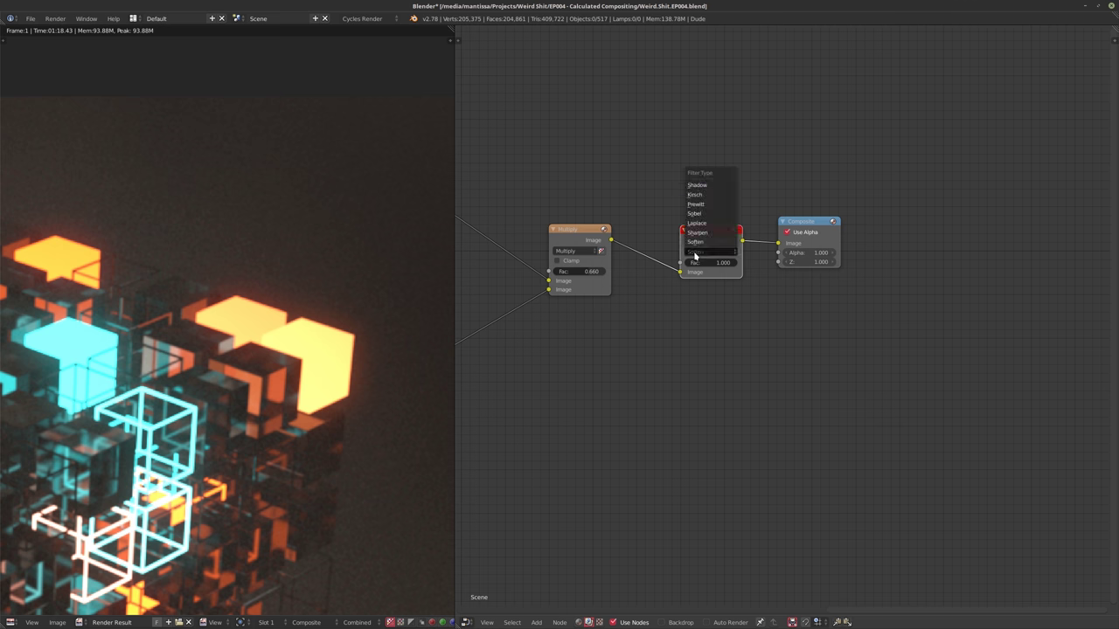
pyautogui.click(716, 263)
pyautogui.write('.25')
pyautogui.press('Return')
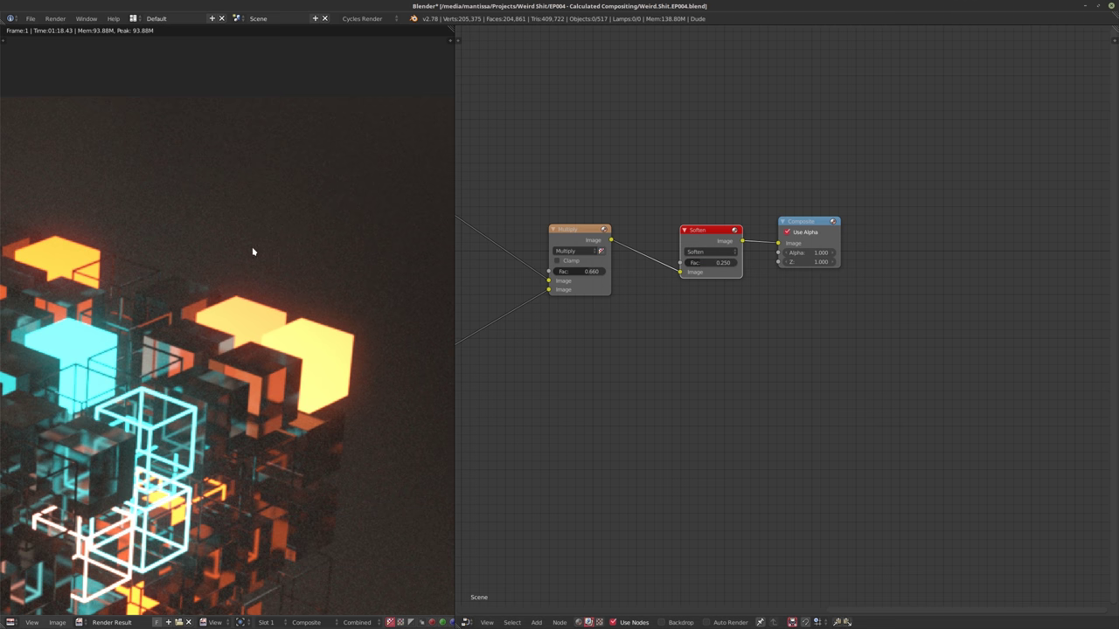
# Mute and unmute the Soften filter to compare the full render with and without it
pyautogui.scroll(-4, 288, 249)
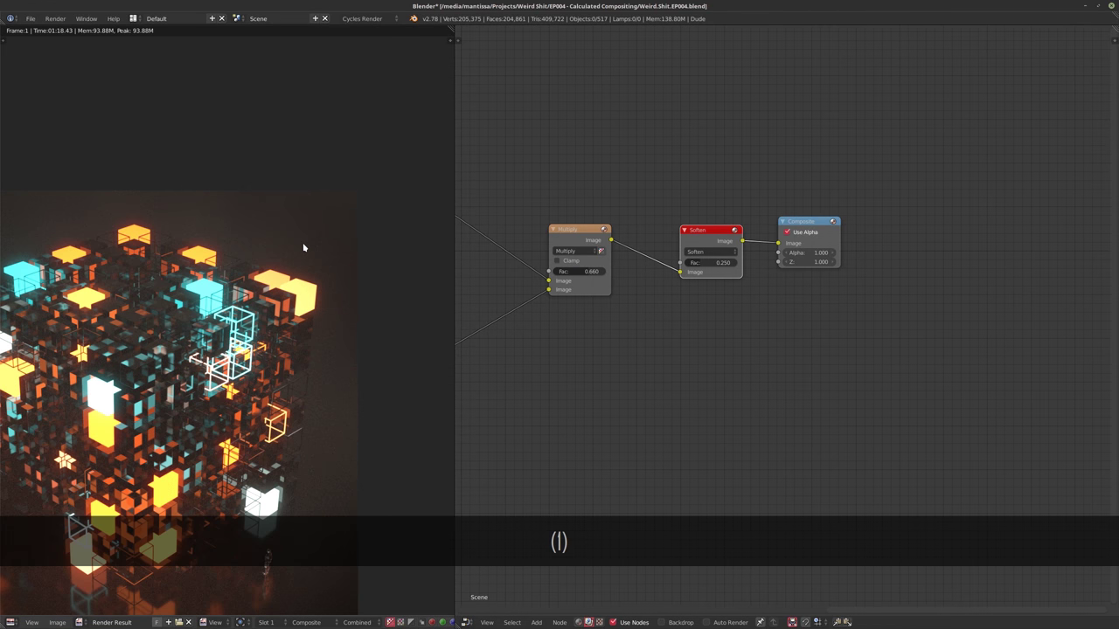
pyautogui.moveTo(251, 285); pyautogui.dragTo(339, 219, button='middle')
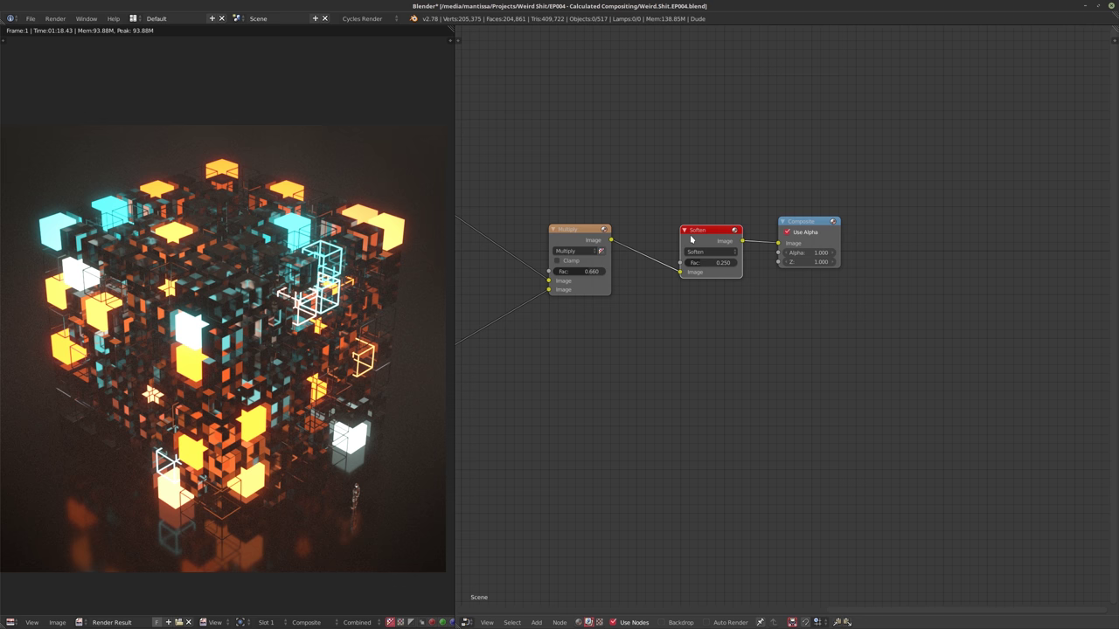
pyautogui.press('m')
pyautogui.press('m')
# Set the Soften filter's factor to 0.35 and examine its effect on the cubes in the upper-right area
pyautogui.scroll(2, 406, 281)
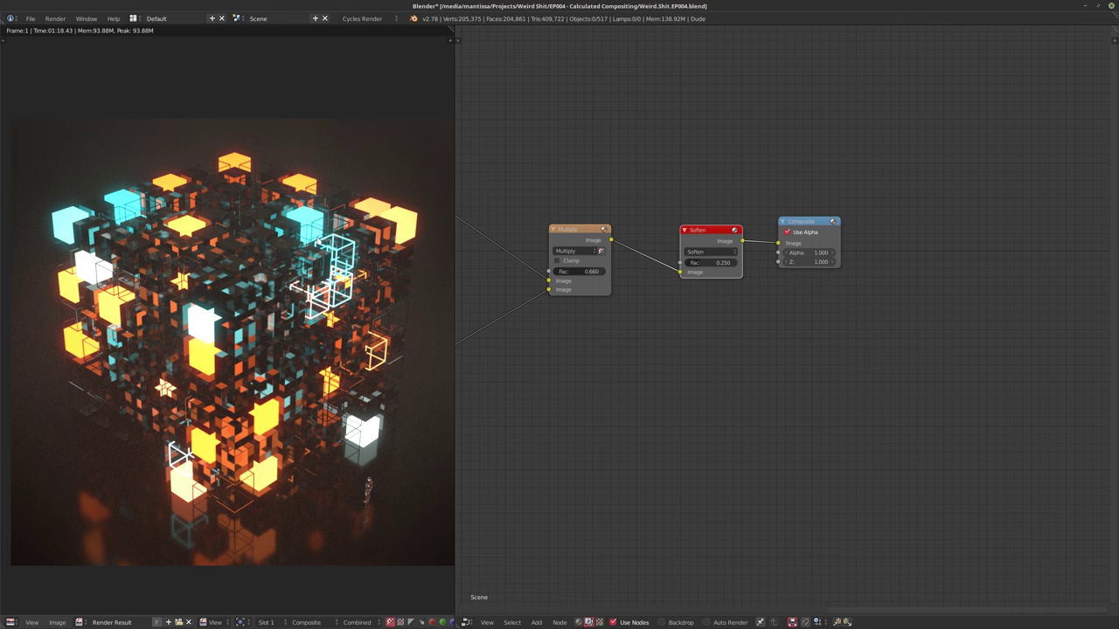
pyautogui.moveTo(453, 277); pyautogui.dragTo(370, 281, button='middle')
pyautogui.scroll(1, 370, 280)
pyautogui.click(719, 263)
pyautogui.write('.35')
pyautogui.press('Return')
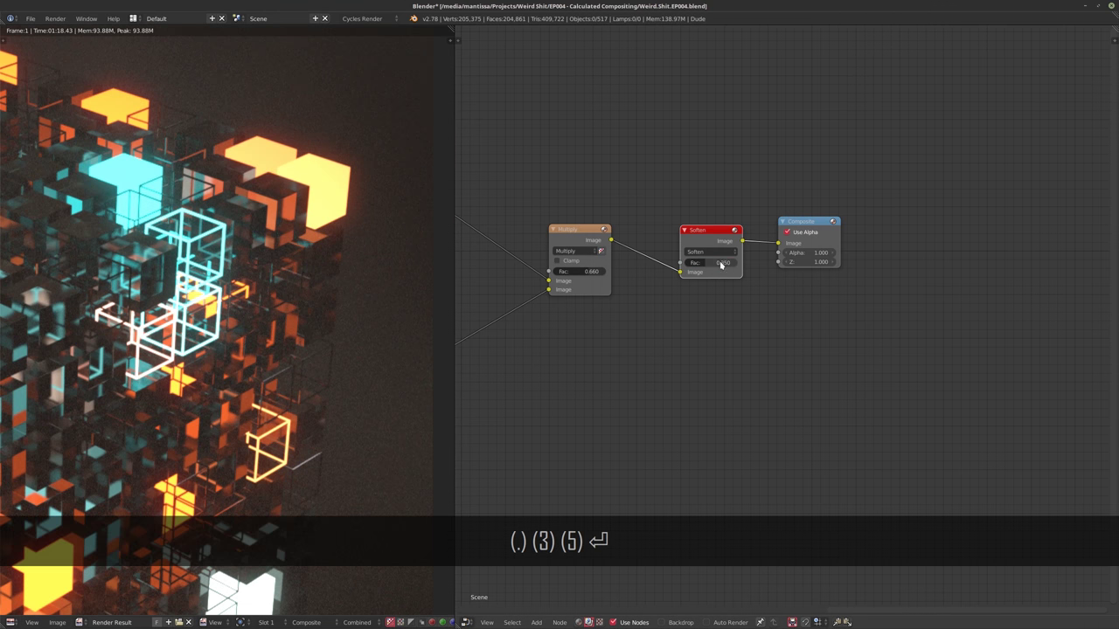
pyautogui.moveTo(206, 210); pyautogui.dragTo(270, 187, button='middle')
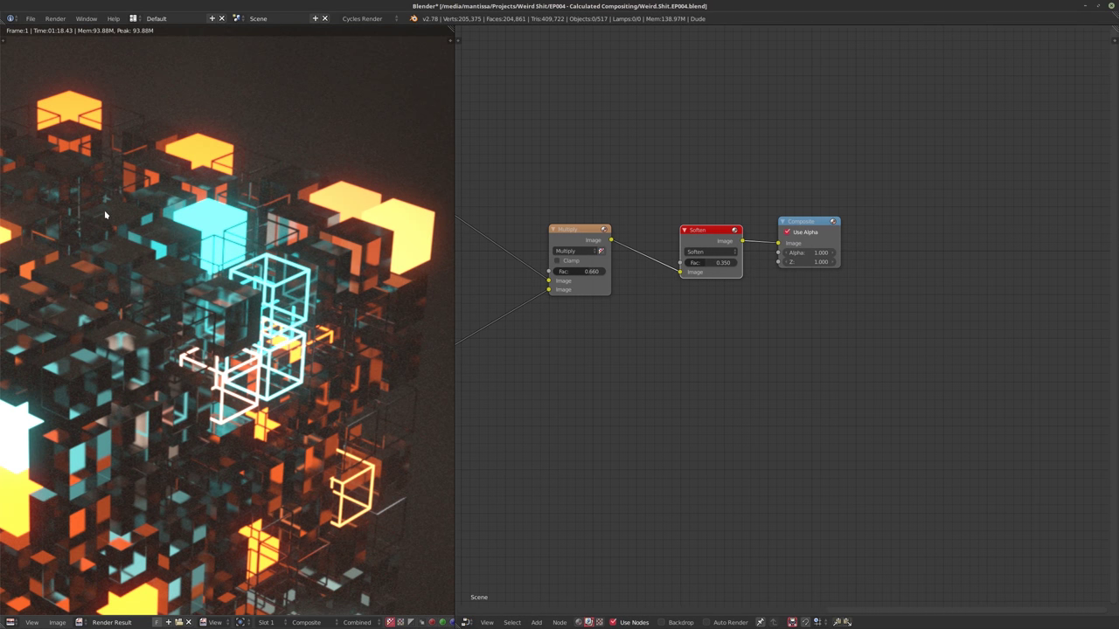
pyautogui.scroll(-1, 241, 236)
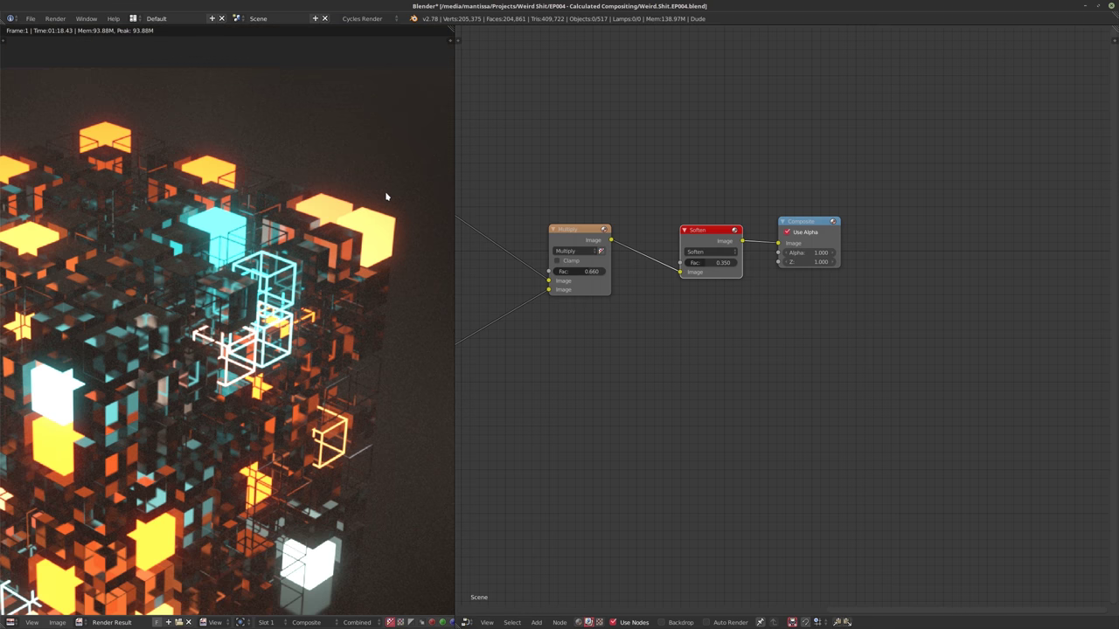
pyautogui.moveTo(218, 255); pyautogui.dragTo(269, 214, button='middle')
pyautogui.moveTo(428, 106); pyautogui.dragTo(366, 154, button='middle')
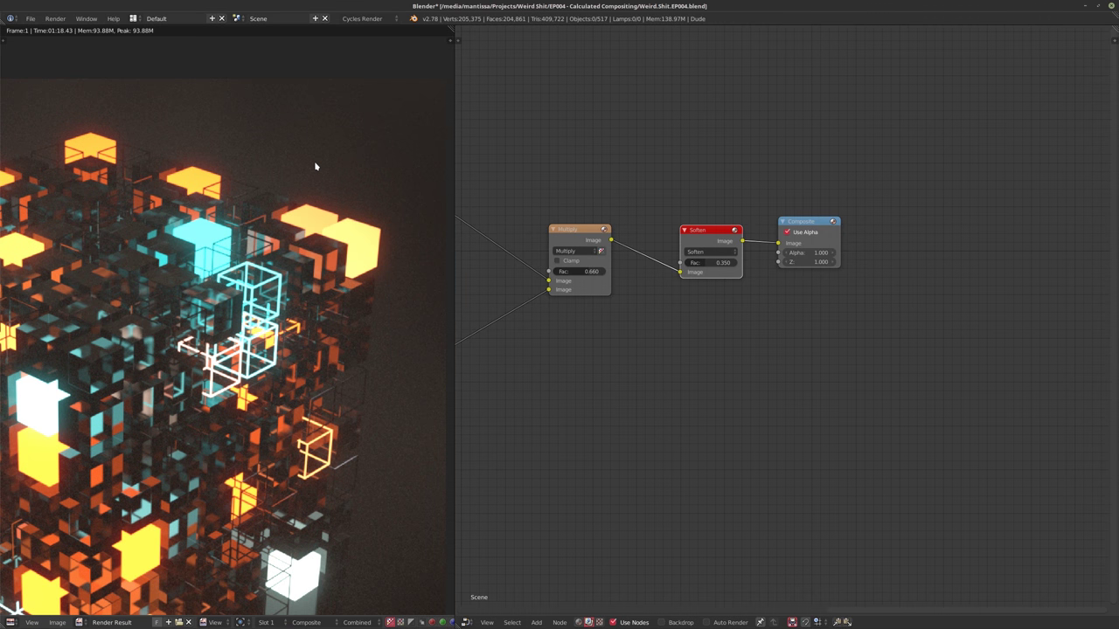
# Split the node editor, show Properties in the new area, and enable a different Sampling seed for each frame
pyautogui.moveTo(1113, 39); pyautogui.dragTo(872, 247)
pyautogui.click(870, 622)
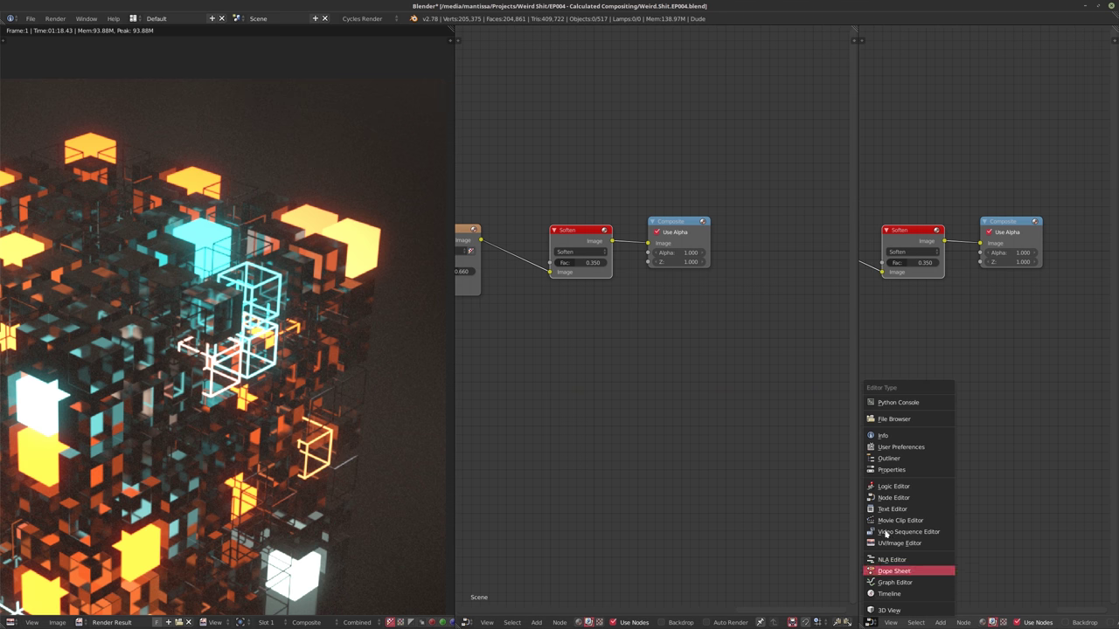
pyautogui.click(910, 471)
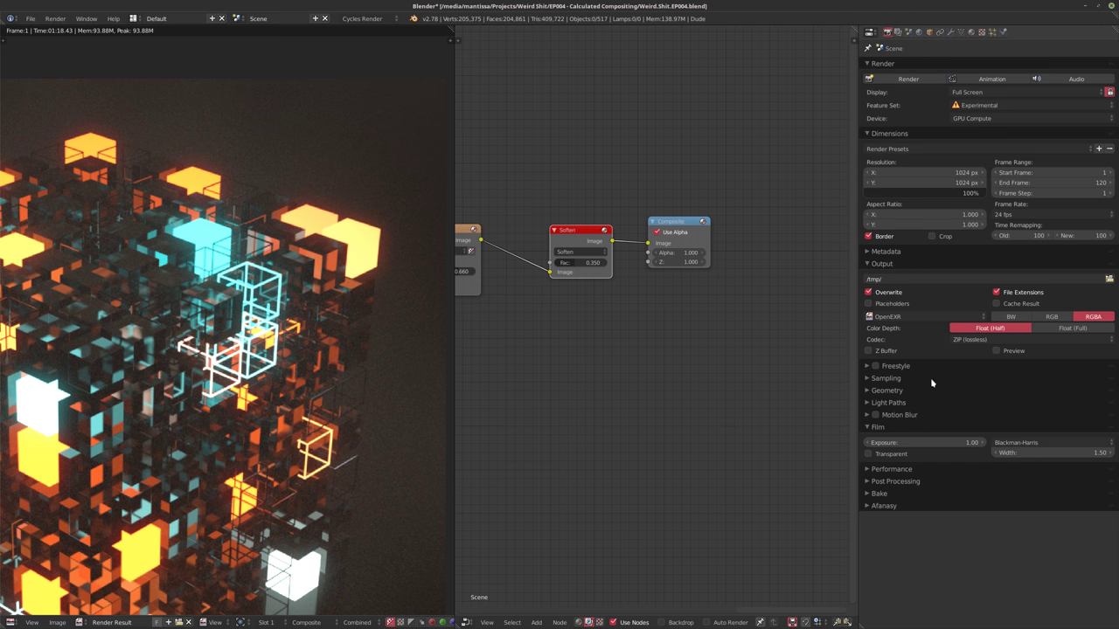
pyautogui.click(871, 378)
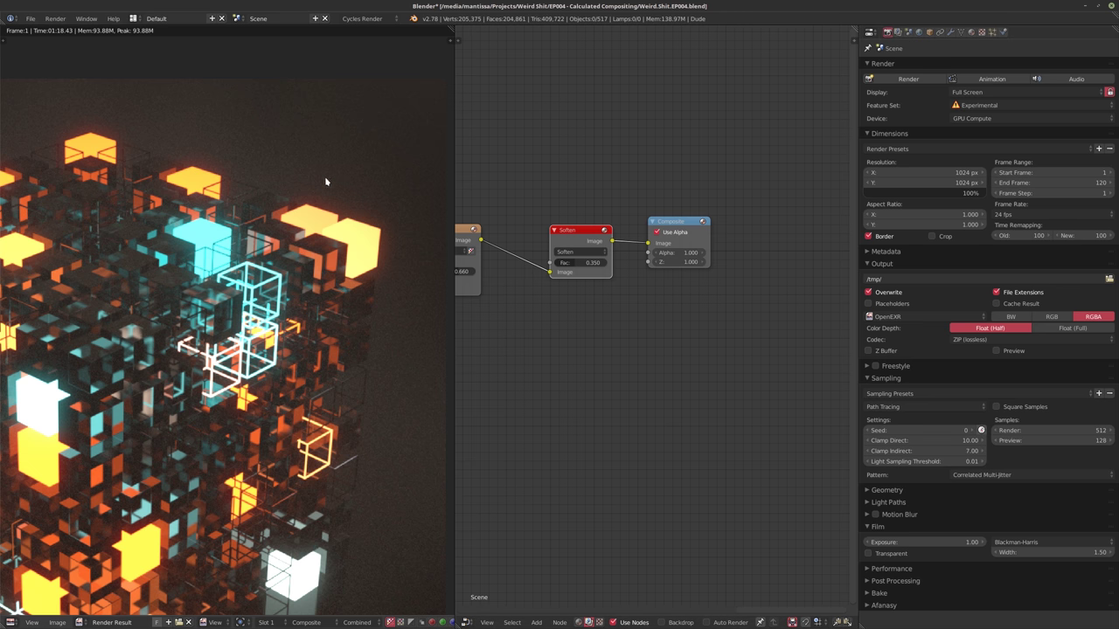
pyautogui.click(981, 431)
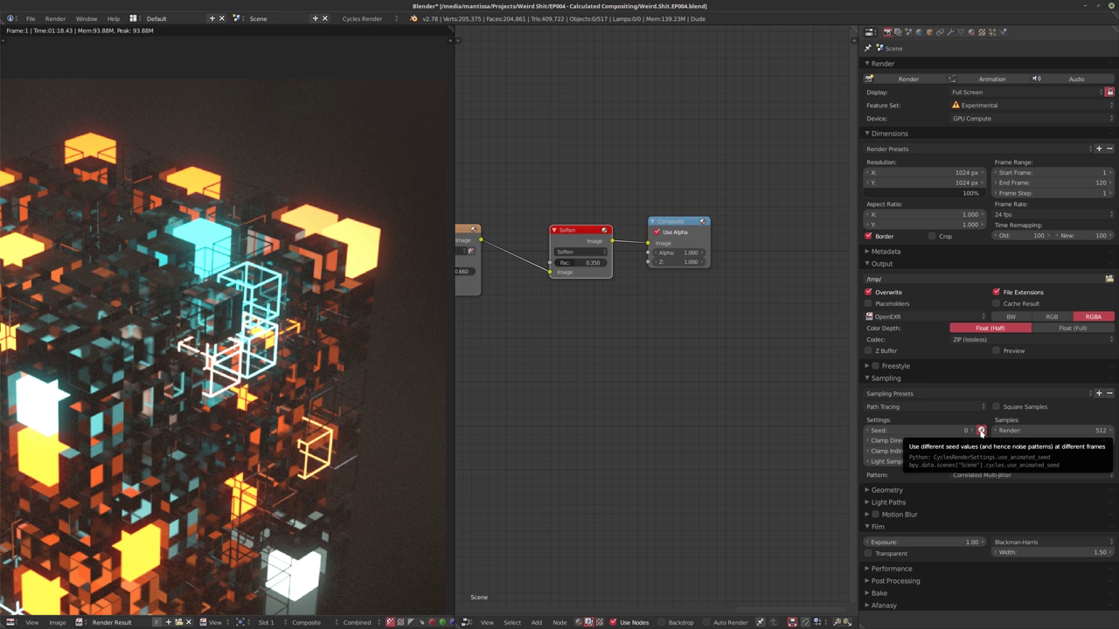
# Compare the render with the Soften filter muted and unmuted, closely on the large cyan cube and as a whole
pyautogui.scroll(-6, 272, 302)
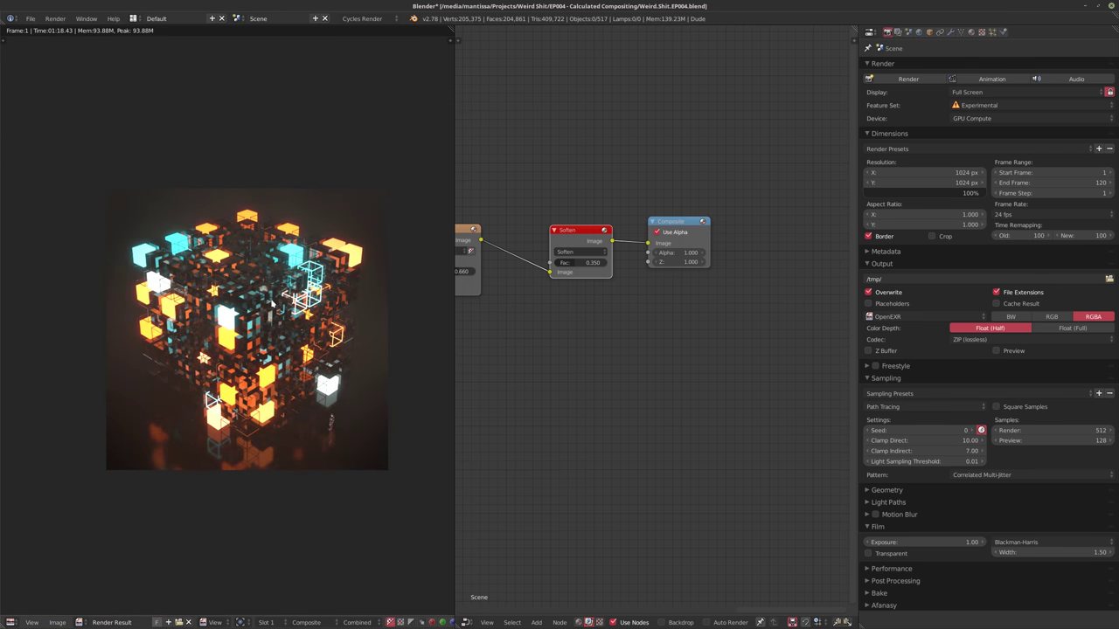
pyautogui.scroll(2, 272, 302)
pyautogui.moveTo(259, 284); pyautogui.dragTo(261, 285, button='middle')
pyautogui.moveTo(565, 378); pyautogui.dragTo(606, 379, button='middle')
pyautogui.scroll(3, 551, 302)
pyautogui.moveTo(505, 264); pyautogui.dragTo(537, 354, button='middle')
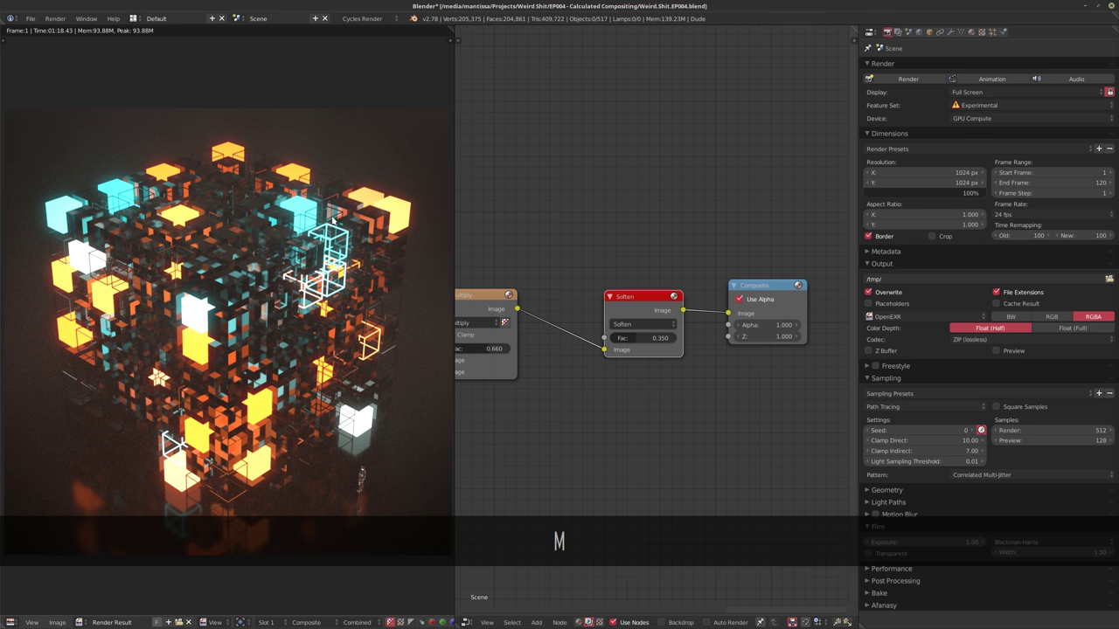
pyautogui.scroll(8, 273, 219)
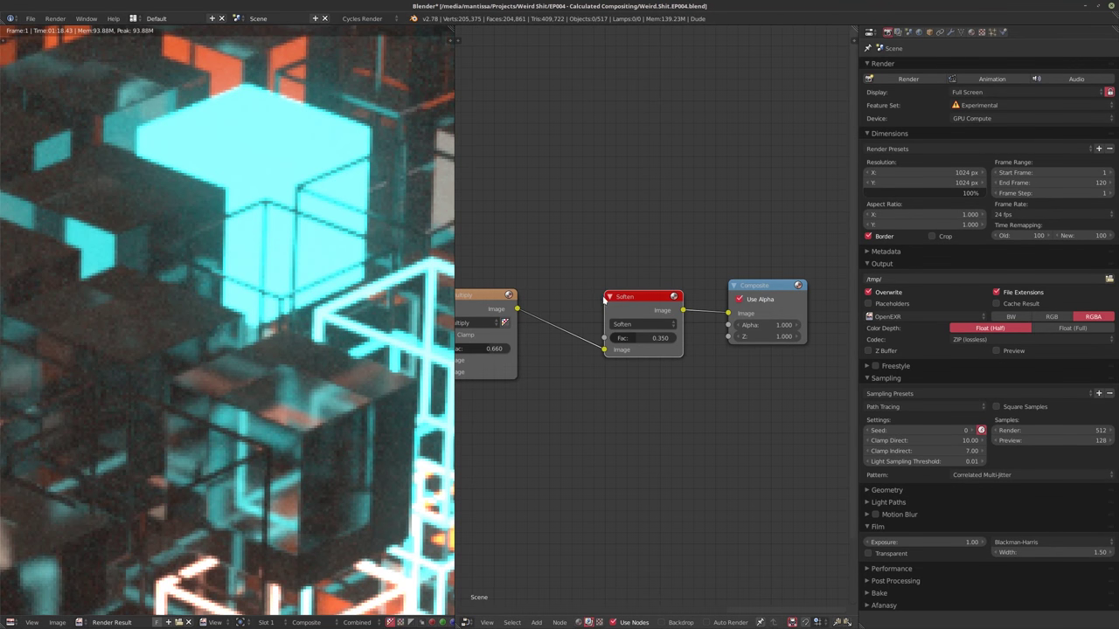
pyautogui.press('m')
pyautogui.press('m')
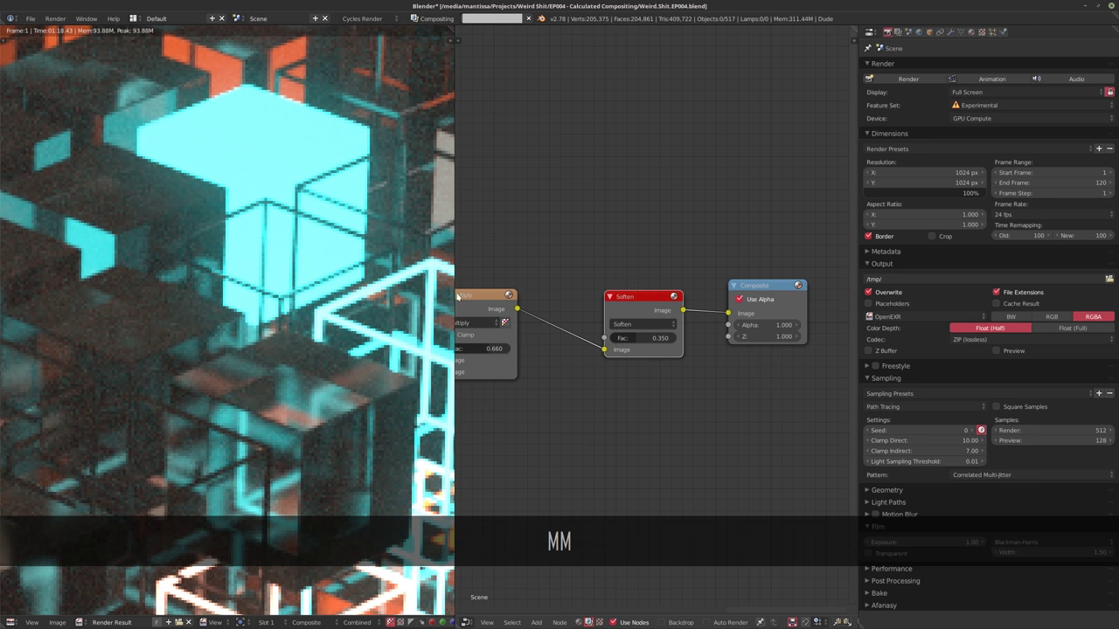
pyautogui.scroll(-6, 289, 274)
pyautogui.scroll(-5, 290, 274)
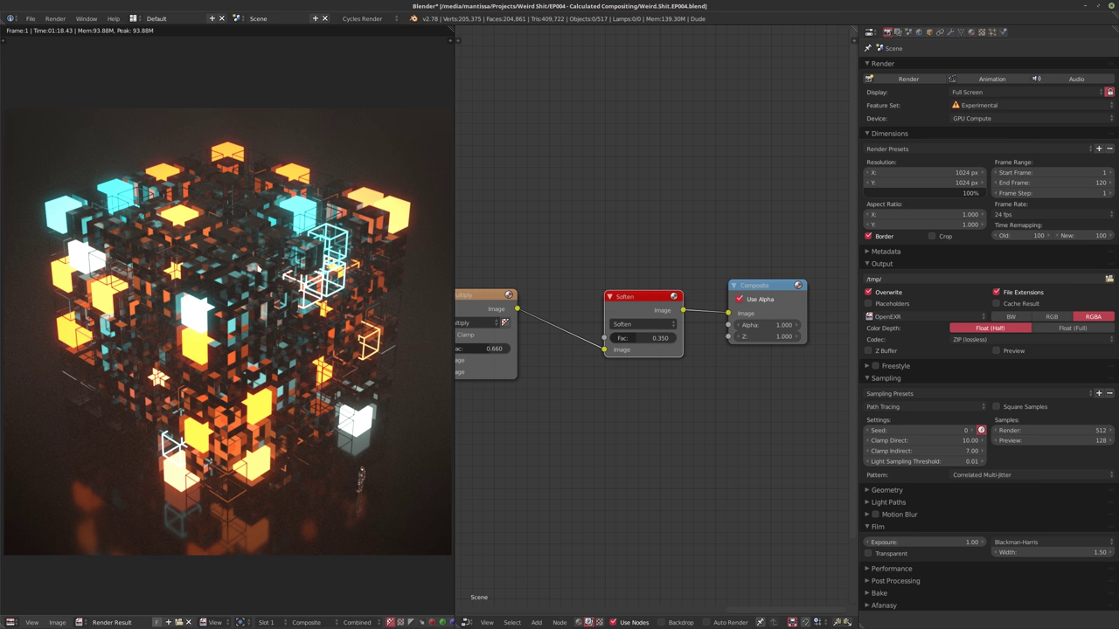
# Inspect the large cyan cube closely in the render, and return to the full image
pyautogui.scroll(3, 263, 266)
pyautogui.scroll(4, 294, 257)
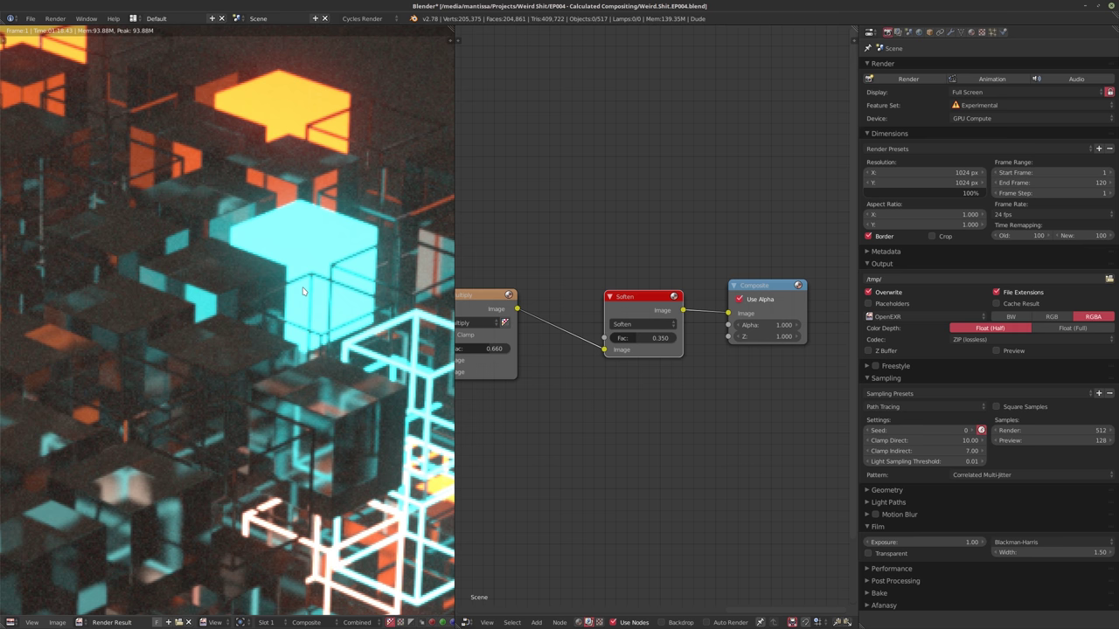
pyautogui.scroll(-5, 303, 291)
pyautogui.moveTo(286, 253); pyautogui.dragTo(282, 234, button='middle')
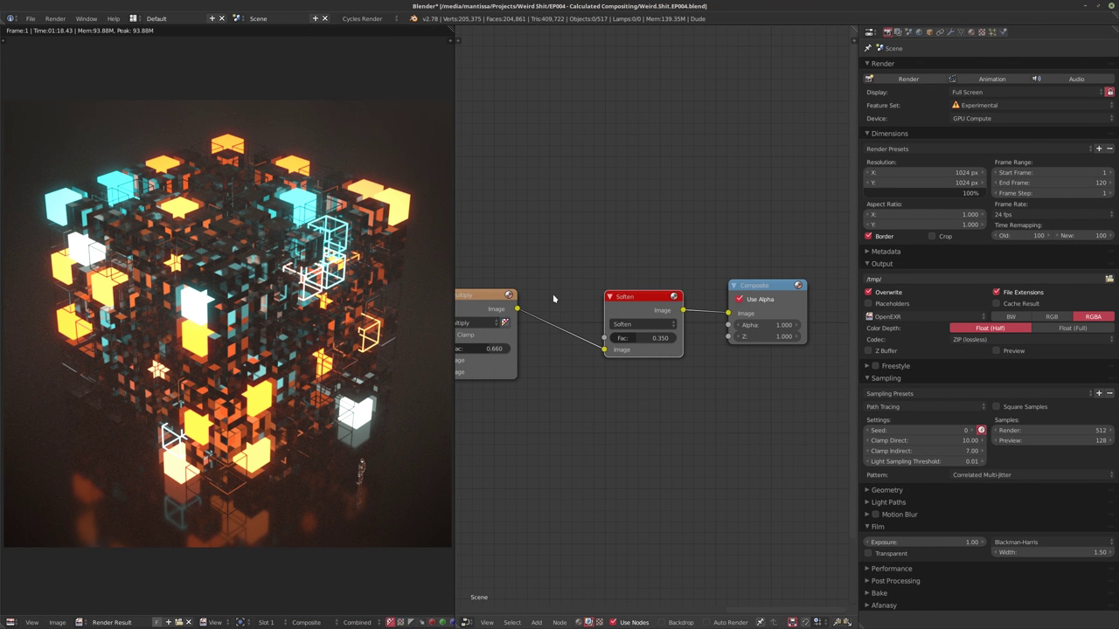
# Move the Multiply node closer to the Add and Blur nodes, and expand the node editor over the Properties area
pyautogui.moveTo(552, 292); pyautogui.dragTo(602, 232, button='middle')
pyautogui.scroll(-6, 562, 263)
pyautogui.moveTo(534, 266); pyautogui.dragTo(634, 261, button='middle')
pyautogui.scroll(-1, 564, 282)
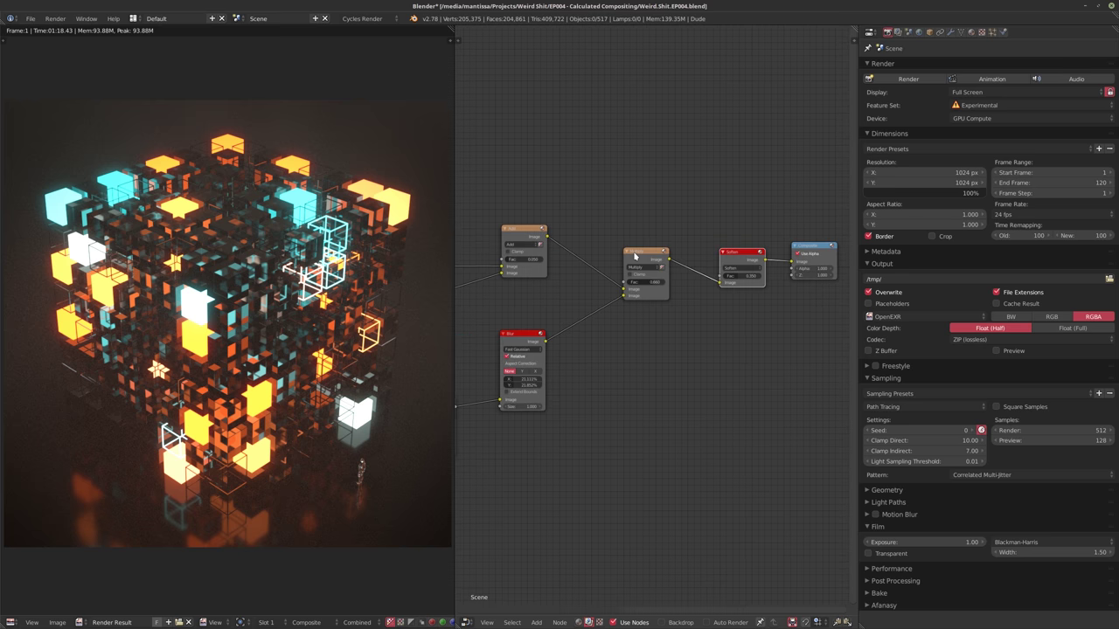
pyautogui.scroll(-1, 628, 259)
pyautogui.moveTo(626, 257); pyautogui.dragTo(598, 262)
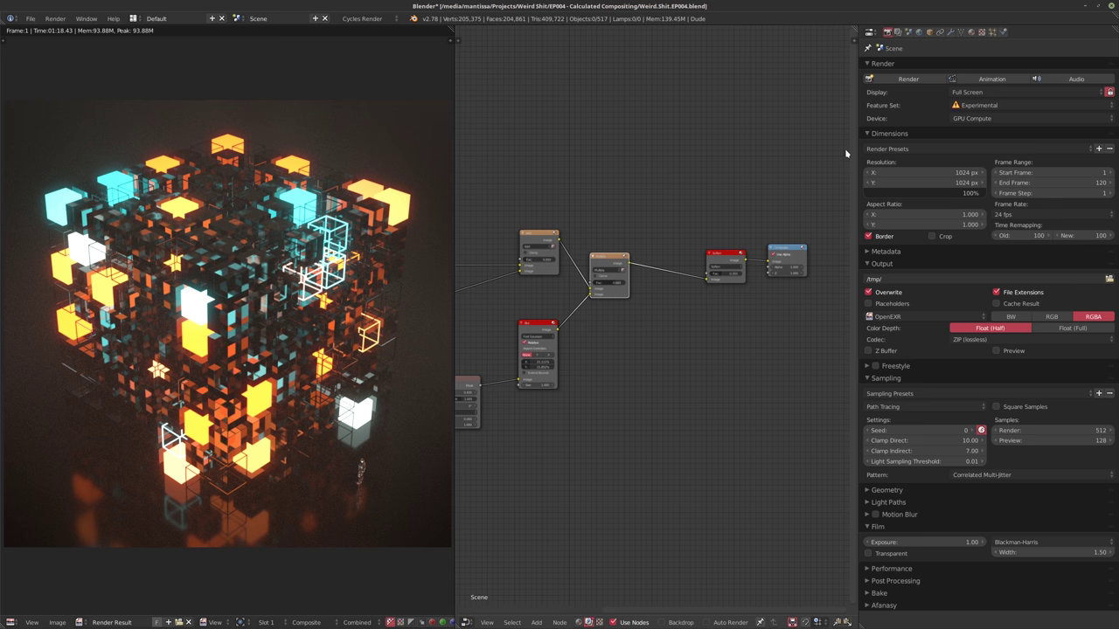
pyautogui.moveTo(855, 30); pyautogui.dragTo(888, 42)
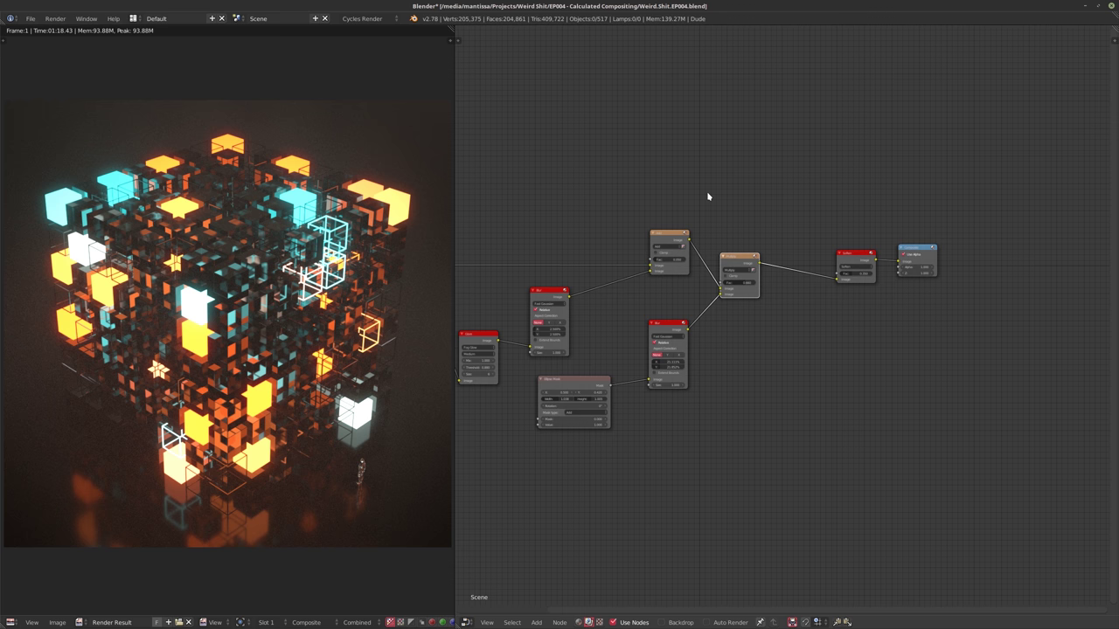
# Review the complete compositing node tree and shift the Multiply node slightly away from the Add node
pyautogui.moveTo(755, 228); pyautogui.dragTo(767, 260, button='middle')
pyautogui.scroll(-3, 808, 190)
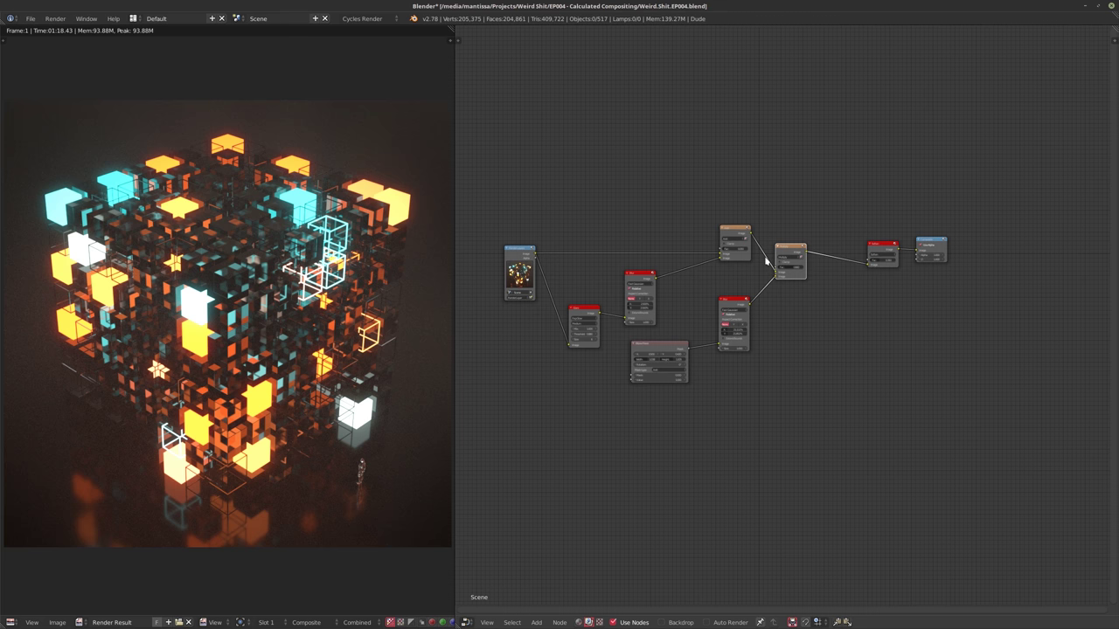
pyautogui.moveTo(787, 257); pyautogui.dragTo(736, 257, button='middle')
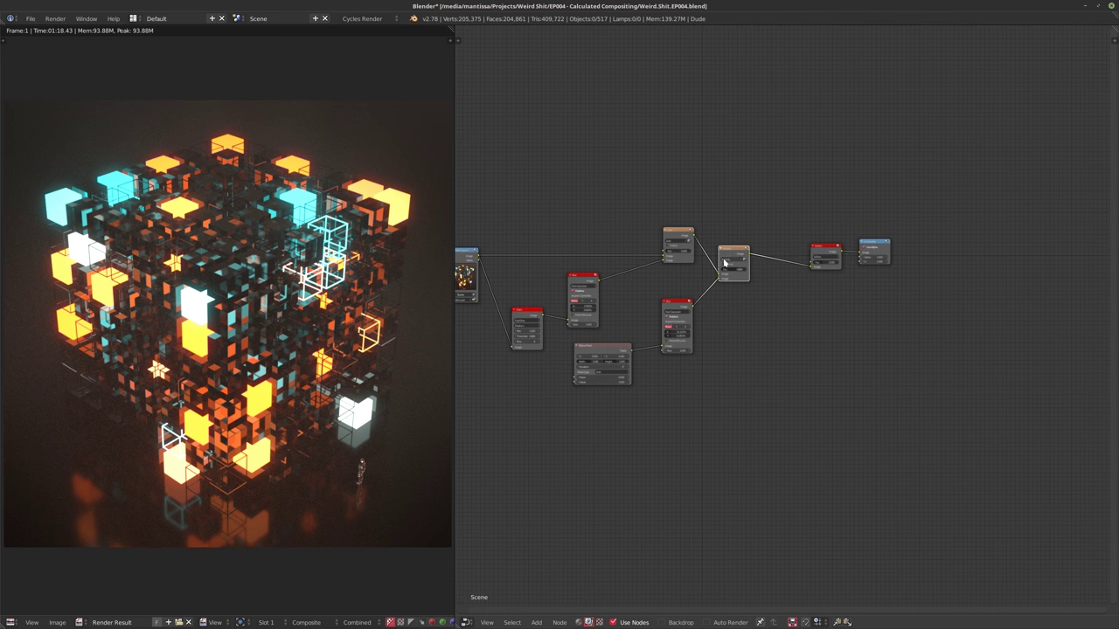
pyautogui.scroll(2, 728, 250)
pyautogui.moveTo(728, 250); pyautogui.dragTo(757, 254)
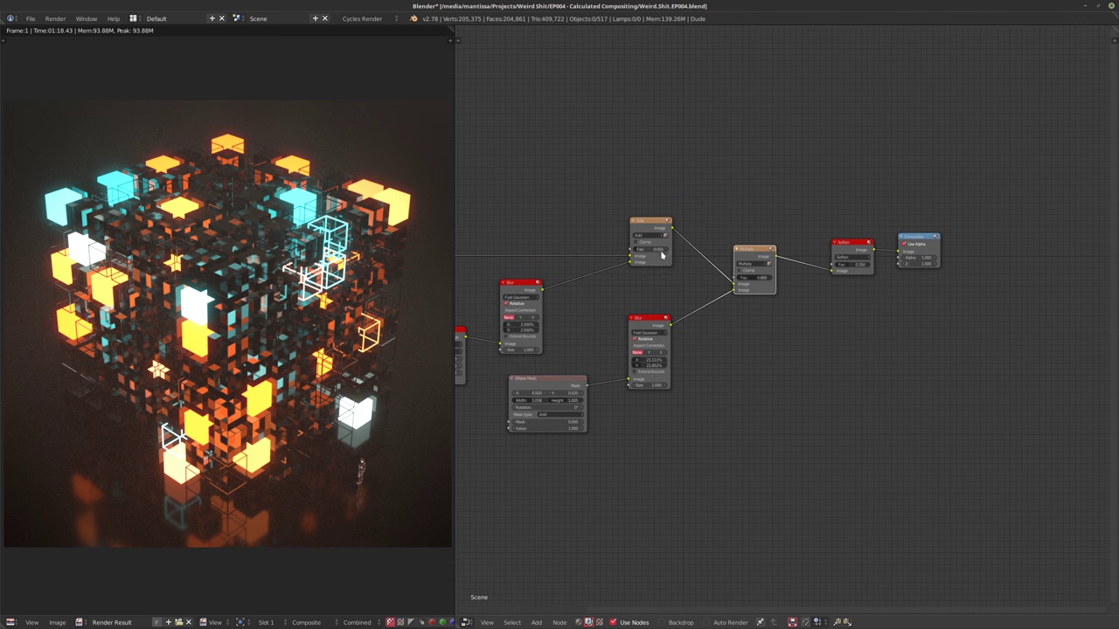
pyautogui.moveTo(651, 253); pyautogui.dragTo(681, 253, button='middle')
pyautogui.press('Home')
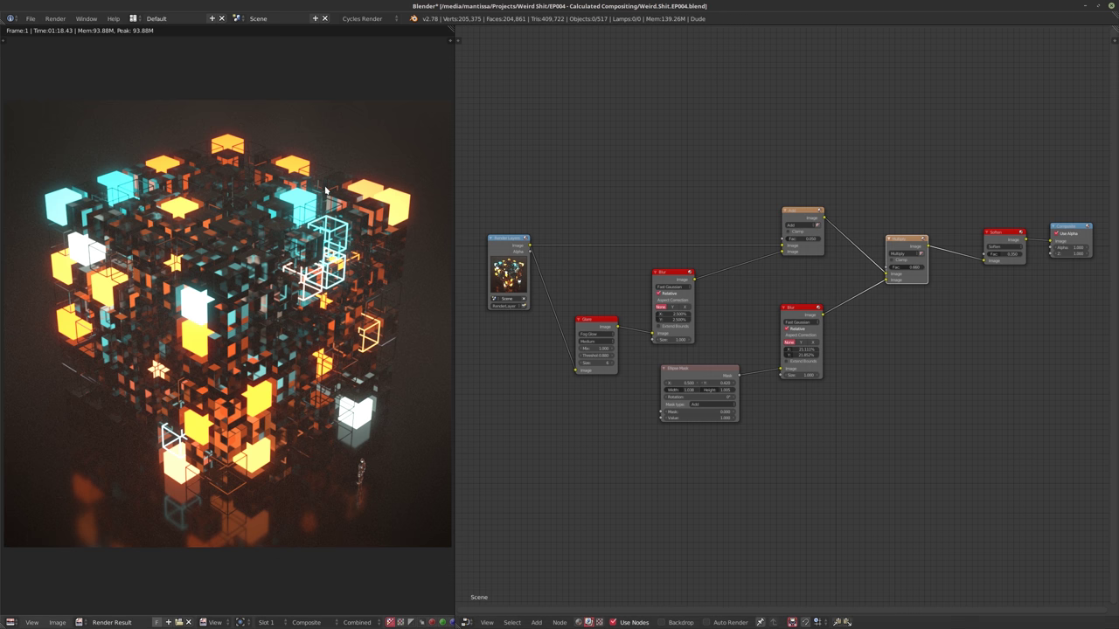
pyautogui.moveTo(774, 353); pyautogui.dragTo(623, 356, button='middle')
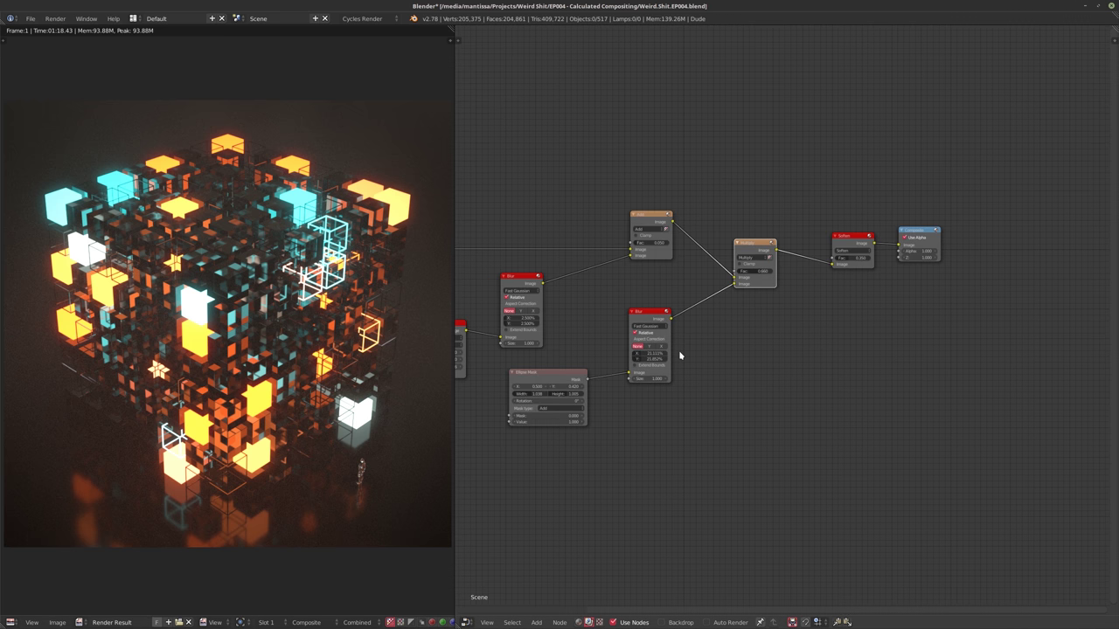
pyautogui.moveTo(705, 320); pyautogui.dragTo(637, 350, button='middle')
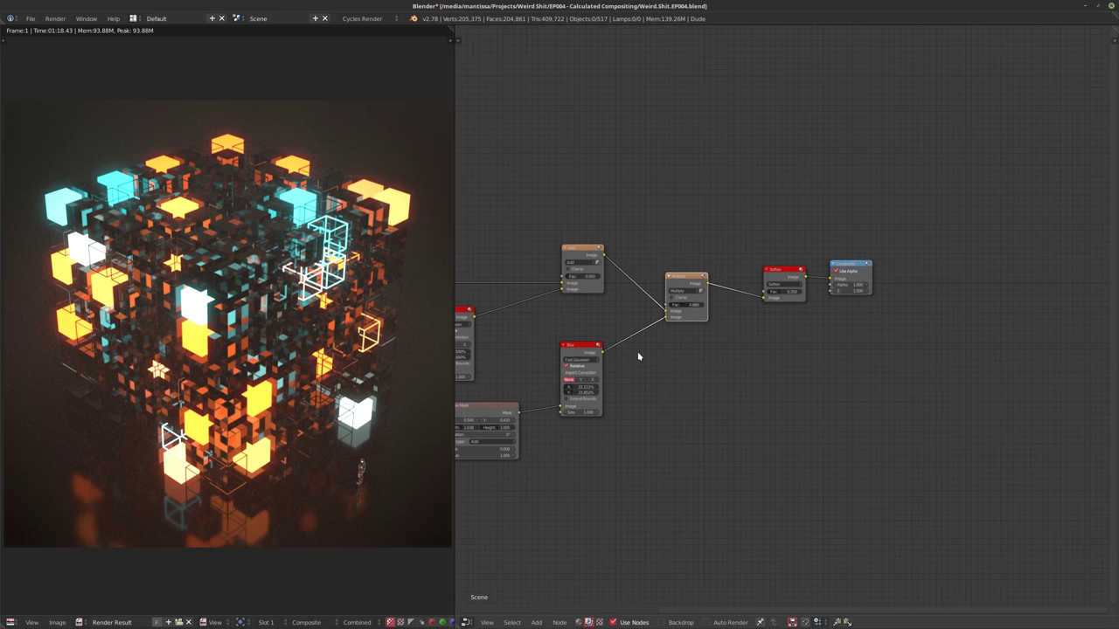
# Move the Composite and Soften nodes farther along the chain, leaving a wide gap after the Multiply node
pyautogui.scroll(2, 669, 339)
pyautogui.moveTo(757, 307); pyautogui.dragTo(695, 303, button='middle')
pyautogui.moveTo(795, 257); pyautogui.dragTo(901, 262)
pyautogui.moveTo(731, 266); pyautogui.dragTo(831, 272)
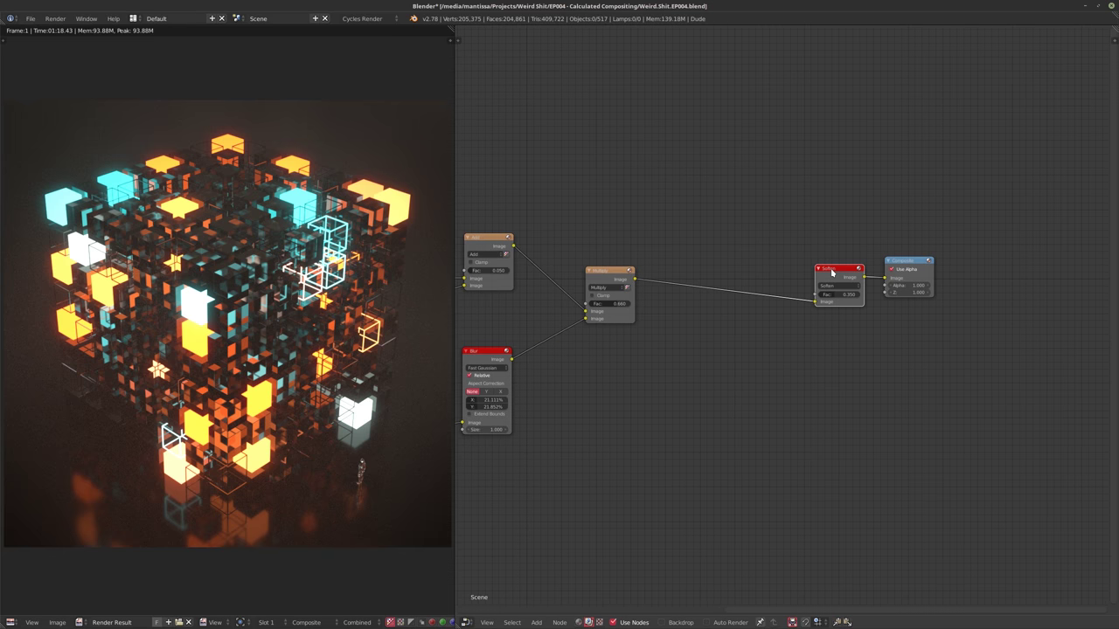
pyautogui.moveTo(719, 337); pyautogui.dragTo(762, 318, button='middle')
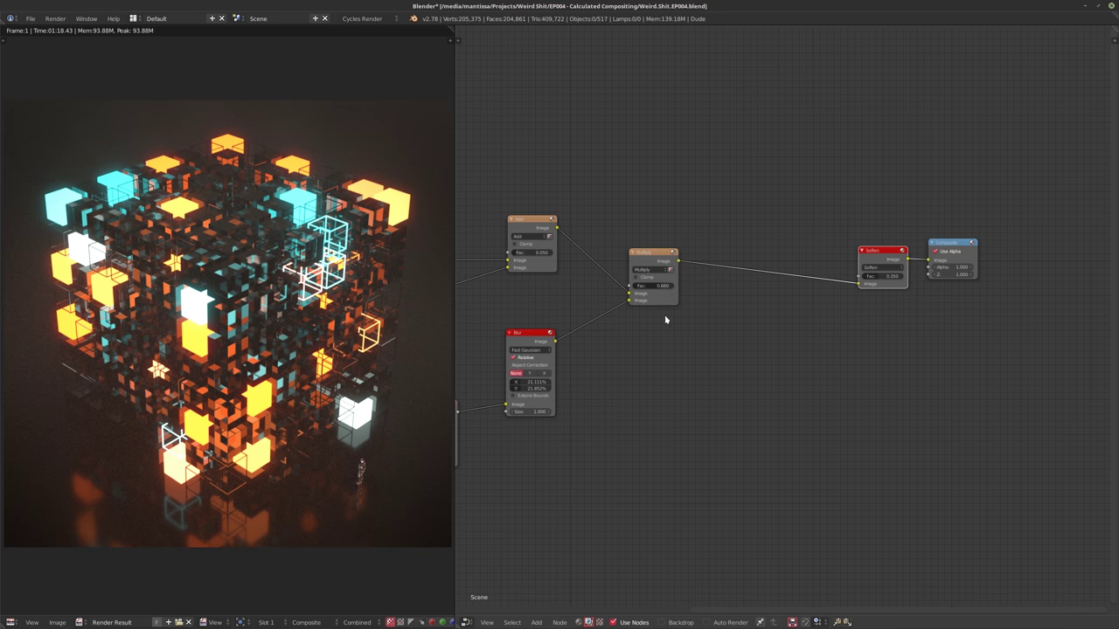
# Move the Multiply node and its vignette Blur and Ellipse Mask nodes towards Soften, making room after the Add node
pyautogui.moveTo(665, 318); pyautogui.dragTo(694, 358, button='middle')
pyautogui.scroll(2, 768, 322)
pyautogui.moveTo(741, 320); pyautogui.dragTo(702, 332, button='middle')
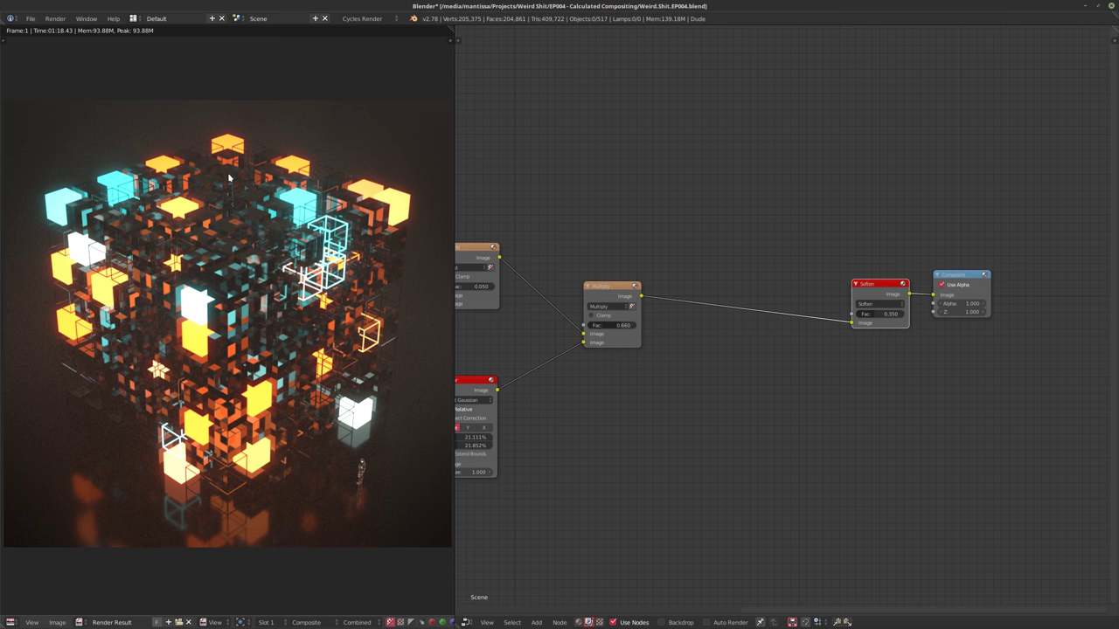
pyautogui.moveTo(639, 285); pyautogui.dragTo(820, 286)
pyautogui.scroll(-4, 601, 300)
pyautogui.moveTo(515, 352); pyautogui.dragTo(647, 256, button='middle')
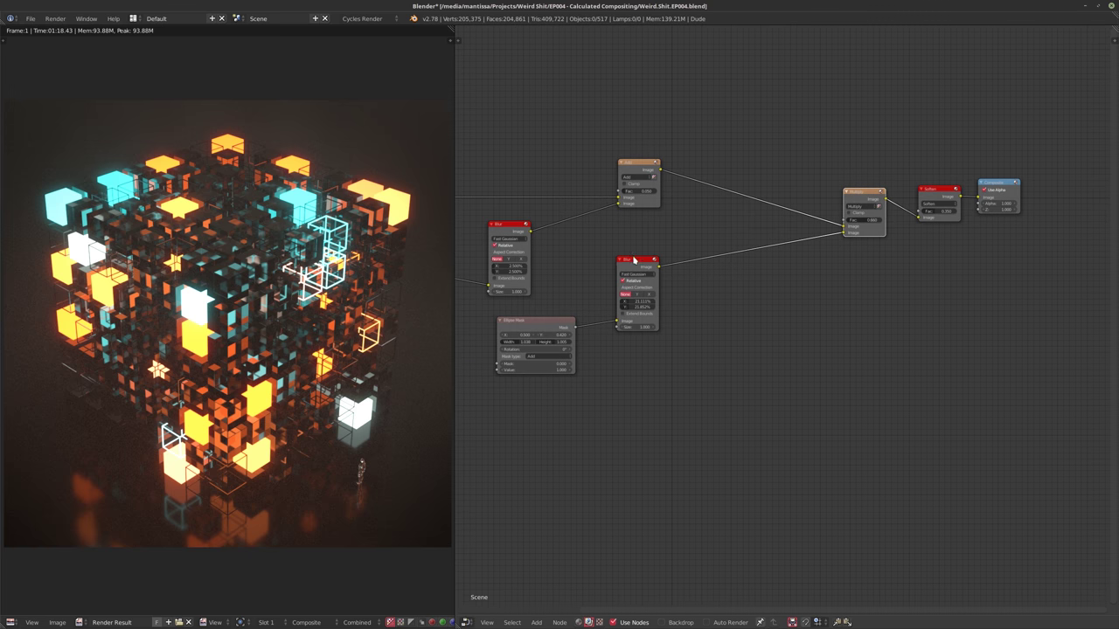
pyautogui.moveTo(632, 265); pyautogui.dragTo(804, 258)
pyautogui.moveTo(538, 327); pyautogui.dragTo(712, 313)
pyautogui.moveTo(813, 252); pyautogui.dragTo(819, 259)
# Duplicate the vignette's Ellipse Mask, Blur and Multiply nodes, and place the copies between the Add node and the original vignette nodes
pyautogui.click(716, 310)
pyautogui.hotkey('shift', 'd')
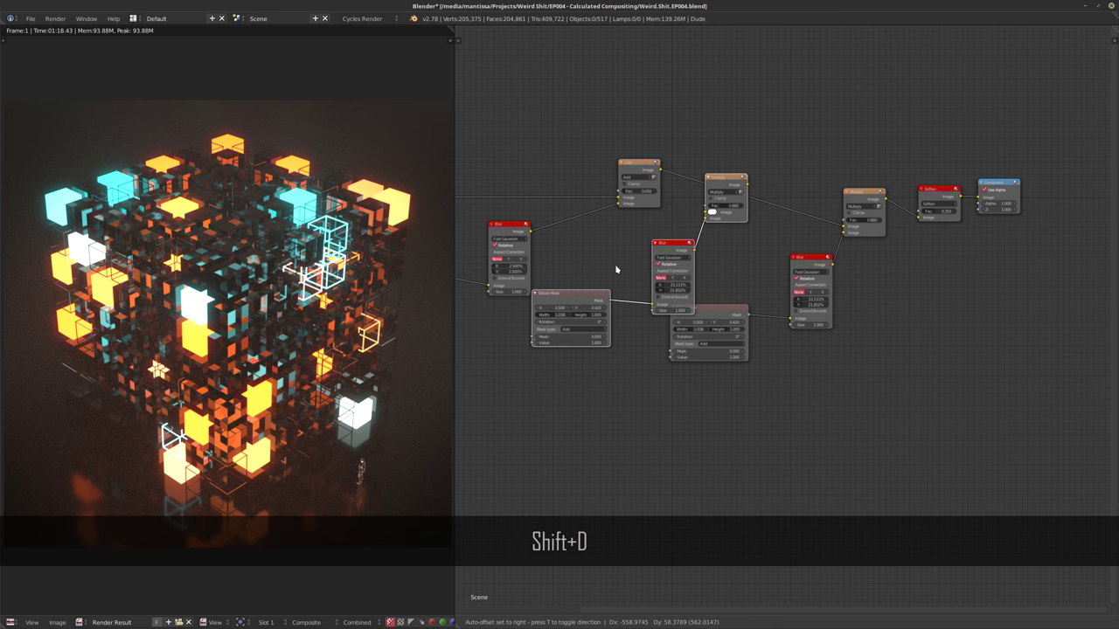
pyautogui.click(616, 269)
pyautogui.moveTo(730, 179); pyautogui.dragTo(745, 172)
pyautogui.moveTo(723, 211); pyautogui.dragTo(707, 194)
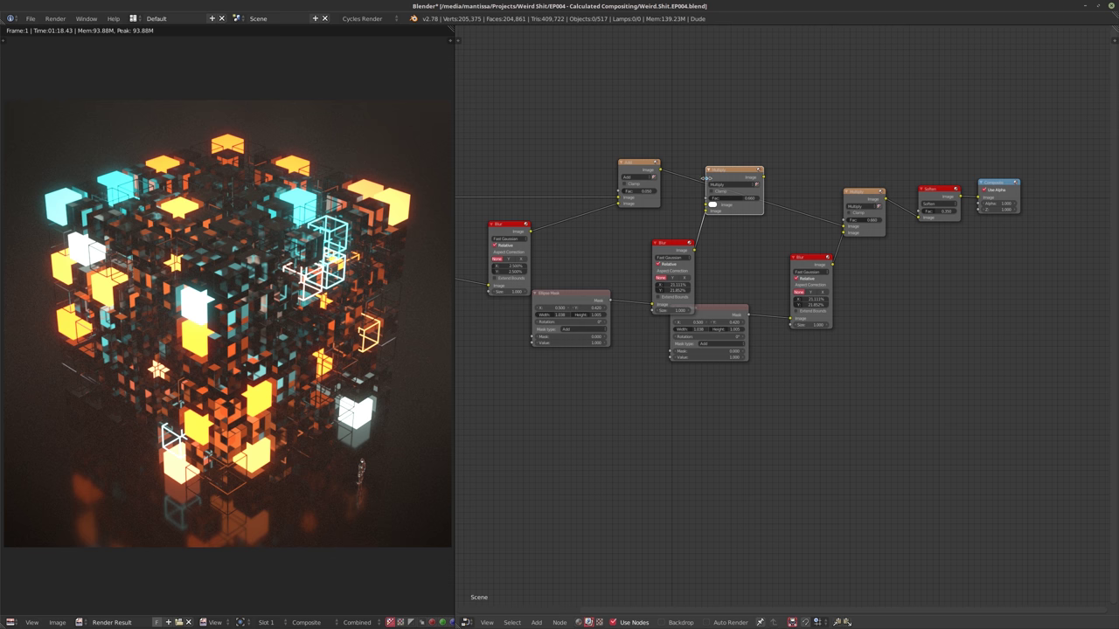
pyautogui.hotkey('ctrl', 'z')
# Wire the copied Multiply node between the Add node and the original Multiply, and rearrange the copied Blur and Ellipse Mask
pyautogui.moveTo(662, 170); pyautogui.dragTo(720, 205)
pyautogui.moveTo(662, 171); pyautogui.dragTo(784, 194)
pyautogui.moveTo(672, 251); pyautogui.dragTo(691, 230)
pyautogui.scroll(2, 528, 282)
pyautogui.moveTo(611, 299); pyautogui.dragTo(646, 281)
pyautogui.scroll(3, 633, 234)
pyautogui.moveTo(632, 235); pyautogui.dragTo(611, 261, button='middle')
pyautogui.moveTo(682, 261); pyautogui.dragTo(644, 278, button='middle')
pyautogui.moveTo(835, 228); pyautogui.dragTo(744, 236, button='middle')
pyautogui.scroll(-3, 744, 236)
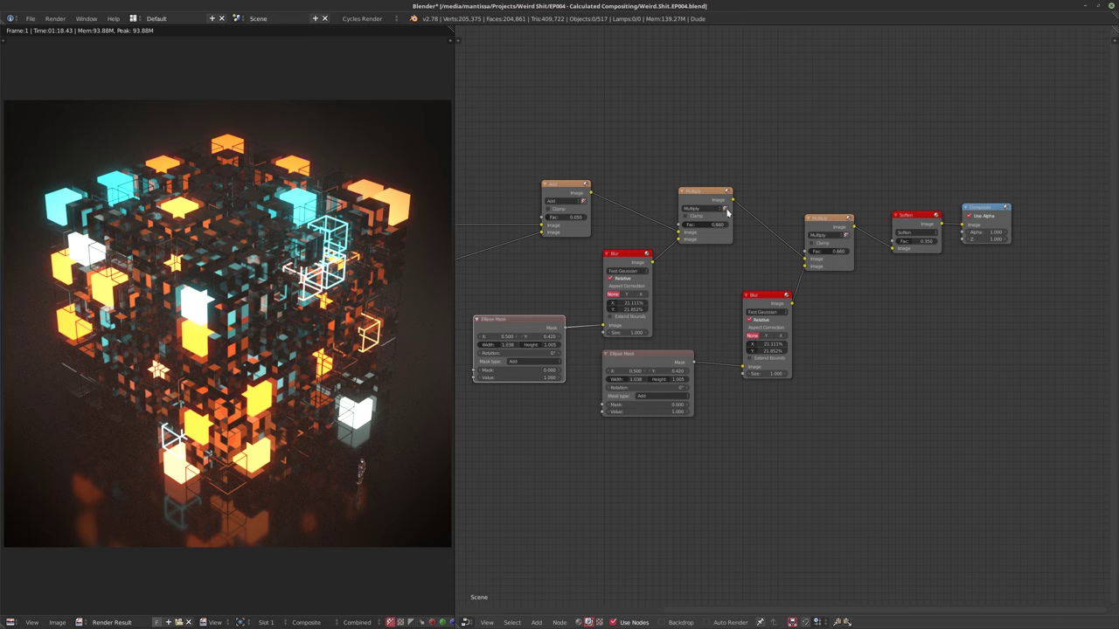
# Connect the copied Blur node's output to Composite and mute the Blur to preview the sharp ellipse mask
pyautogui.moveTo(654, 263); pyautogui.dragTo(966, 226)
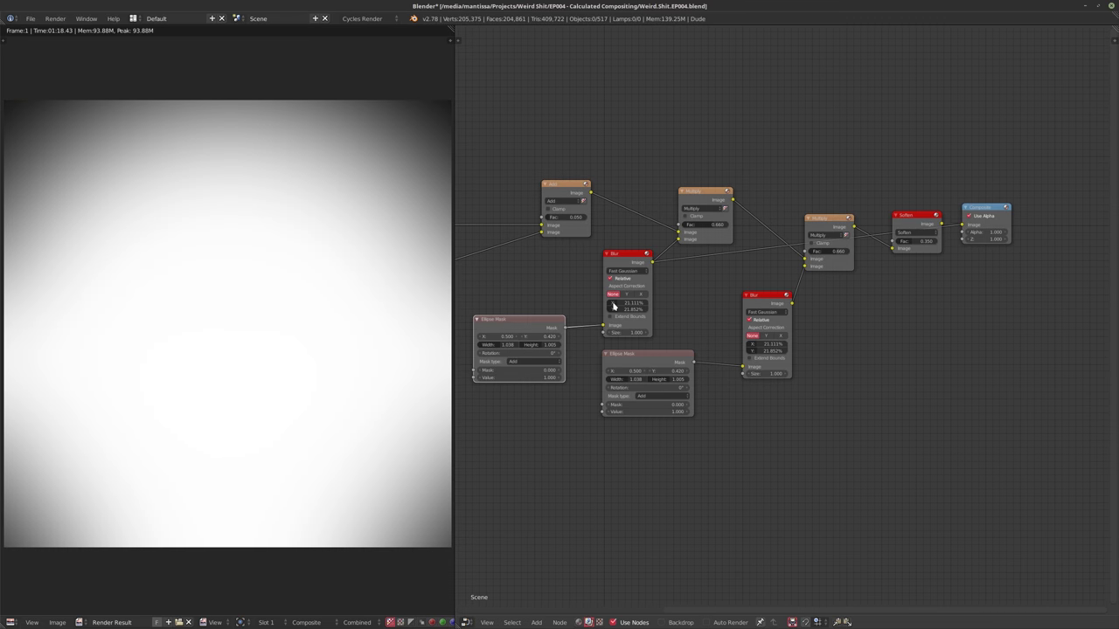
pyautogui.moveTo(531, 371); pyautogui.dragTo(631, 336, button='middle')
pyautogui.moveTo(710, 260); pyautogui.dragTo(714, 304, button='middle')
pyautogui.scroll(2, 714, 305)
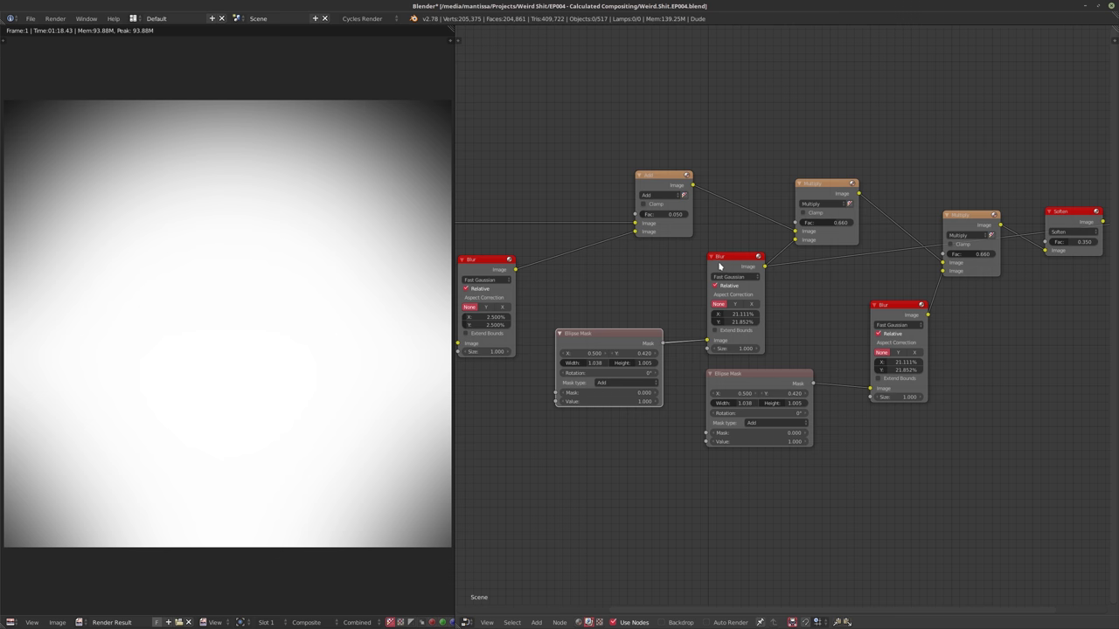
pyautogui.rightClick(719, 267)
pyautogui.press('m')
pyautogui.moveTo(620, 321); pyautogui.dragTo(688, 272, button='middle')
pyautogui.scroll(1, 687, 269)
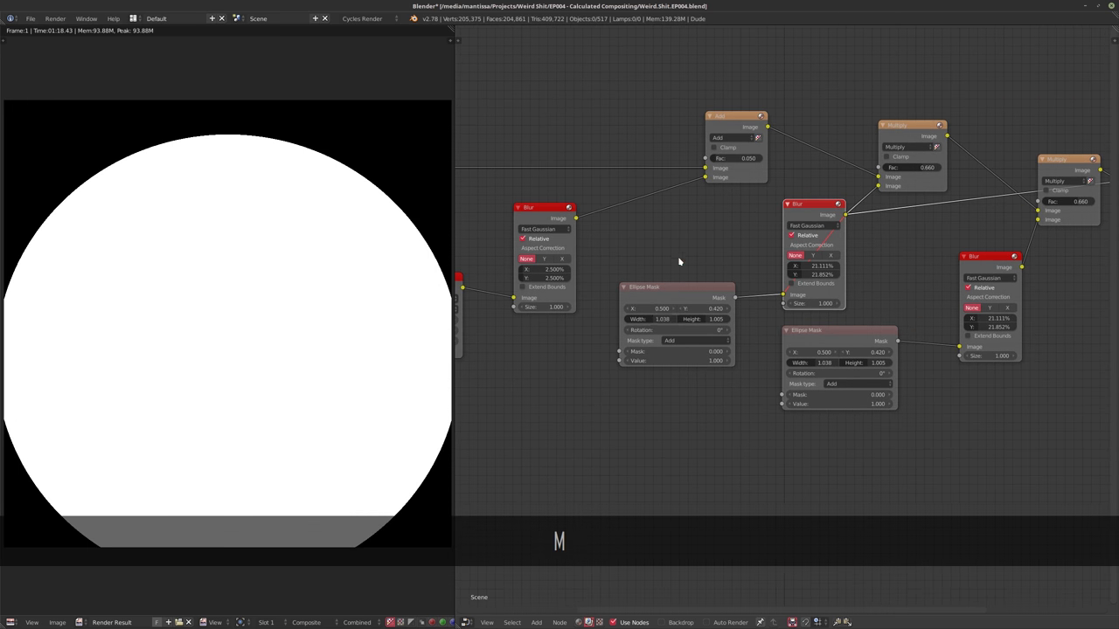
# Set the copied Ellipse Mask's X and Y position to 1
pyautogui.click(641, 310)
pyautogui.write('1')
pyautogui.press('Tab')
pyautogui.write('1')
pyautogui.press('Return')
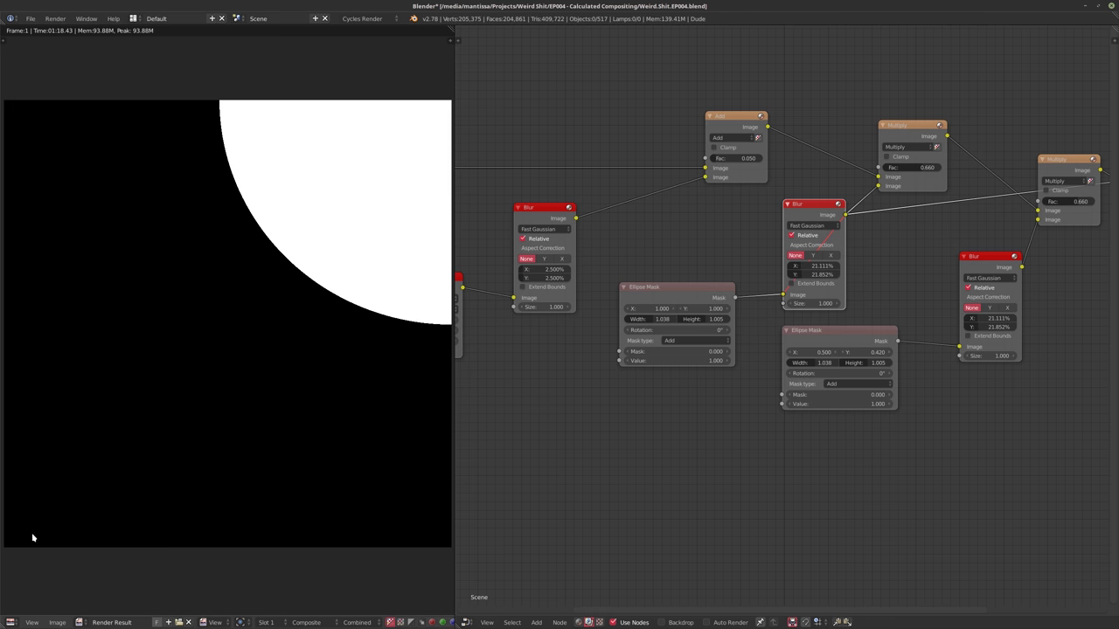
# Set the copied Ellipse Mask's X and Y position to 0
pyautogui.click(647, 309)
pyautogui.write('0')
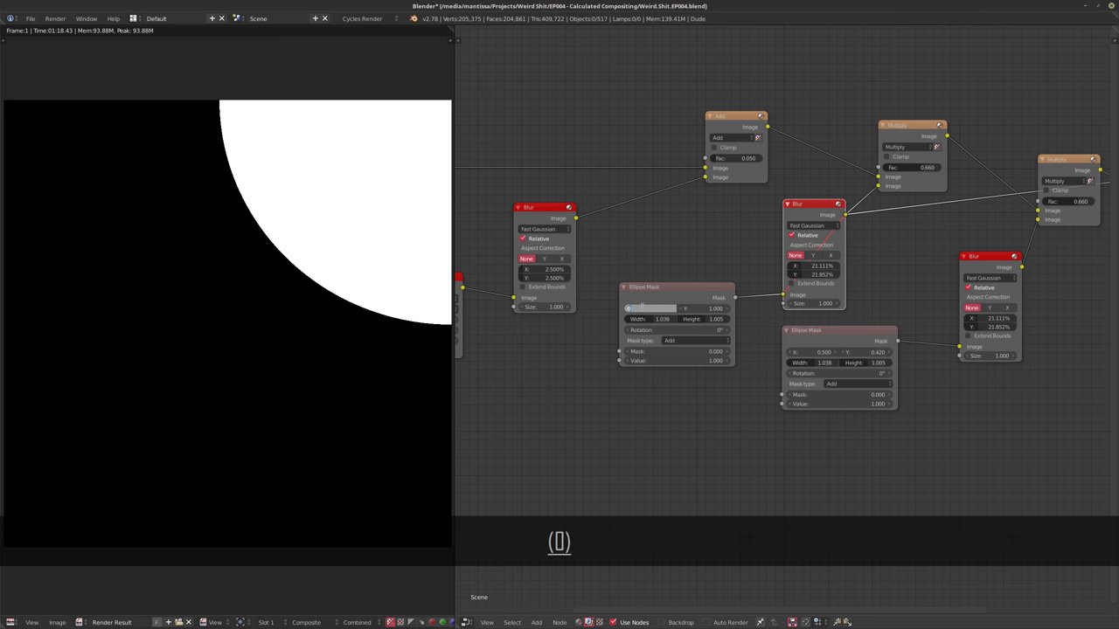
pyautogui.press('Tab')
pyautogui.write('0')
pyautogui.press('Return')
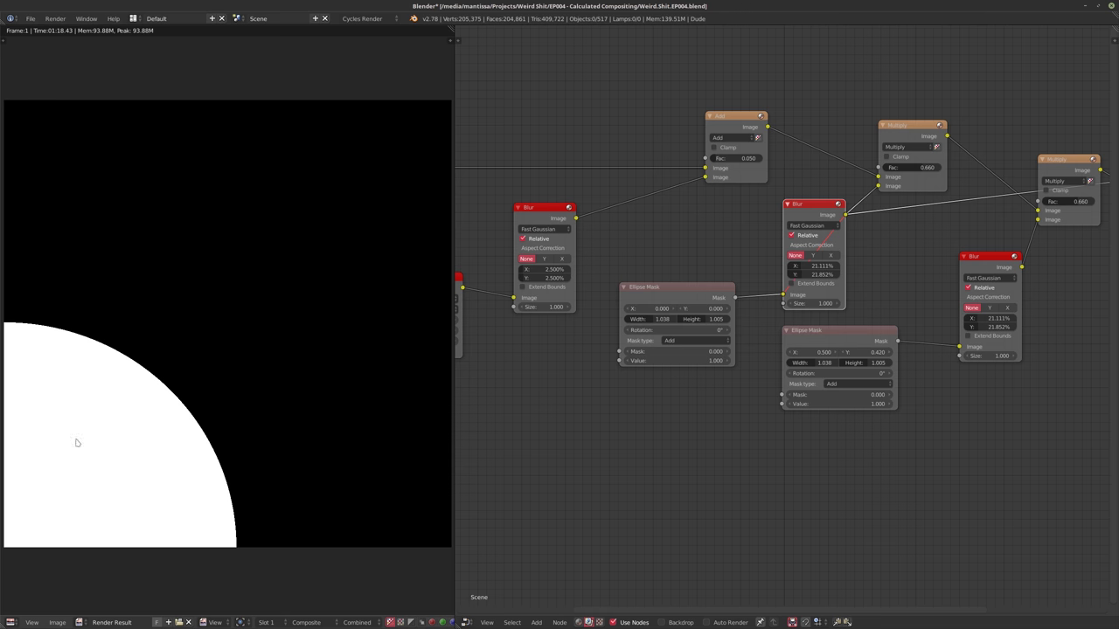
# Return the copied Ellipse Mask to the image's upper-right corner with X and Y at 1
pyautogui.click(649, 307)
pyautogui.write('1')
pyautogui.press('Tab')
pyautogui.write('1')
pyautogui.press('Return')
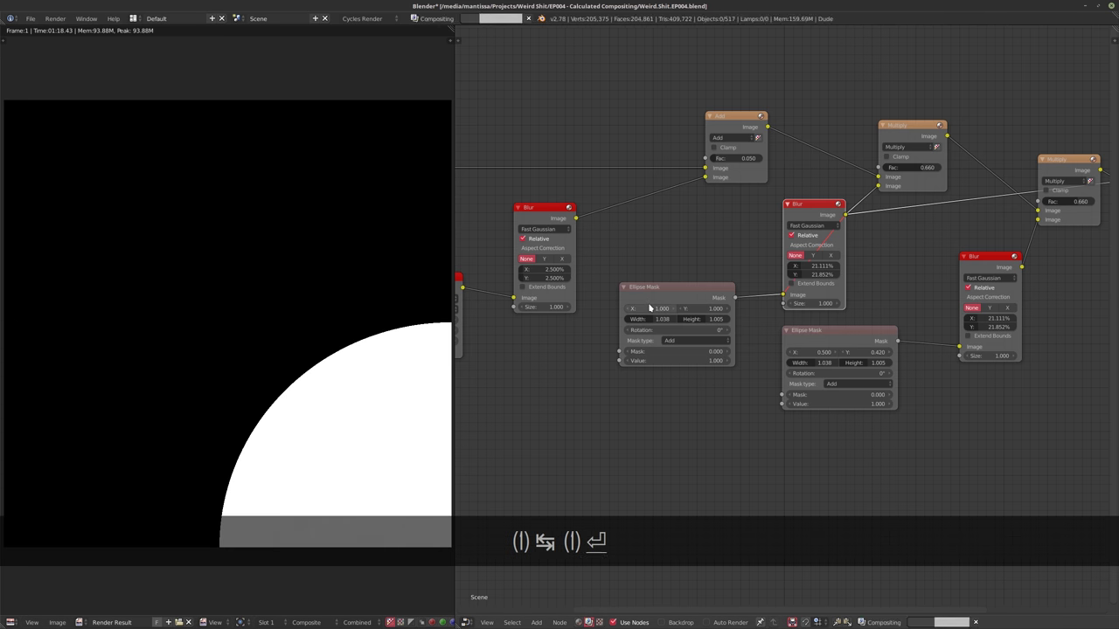
# Set the copied Ellipse Mask's width and height to 2
pyautogui.click(656, 319)
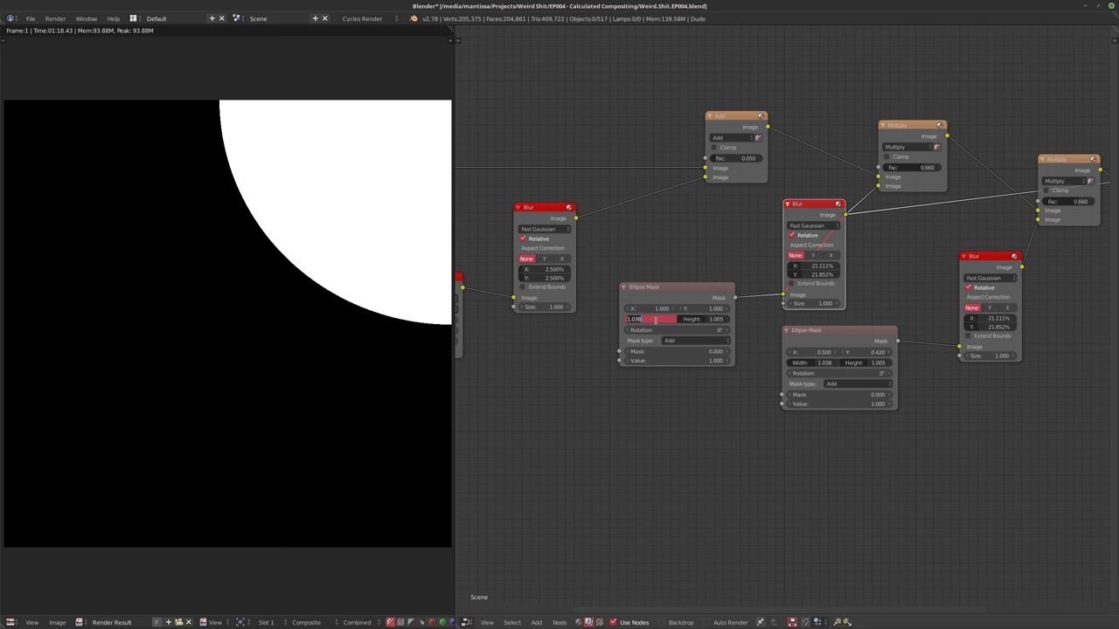
pyautogui.write('2')
pyautogui.press('Tab')
pyautogui.write('2')
pyautogui.press('Return')
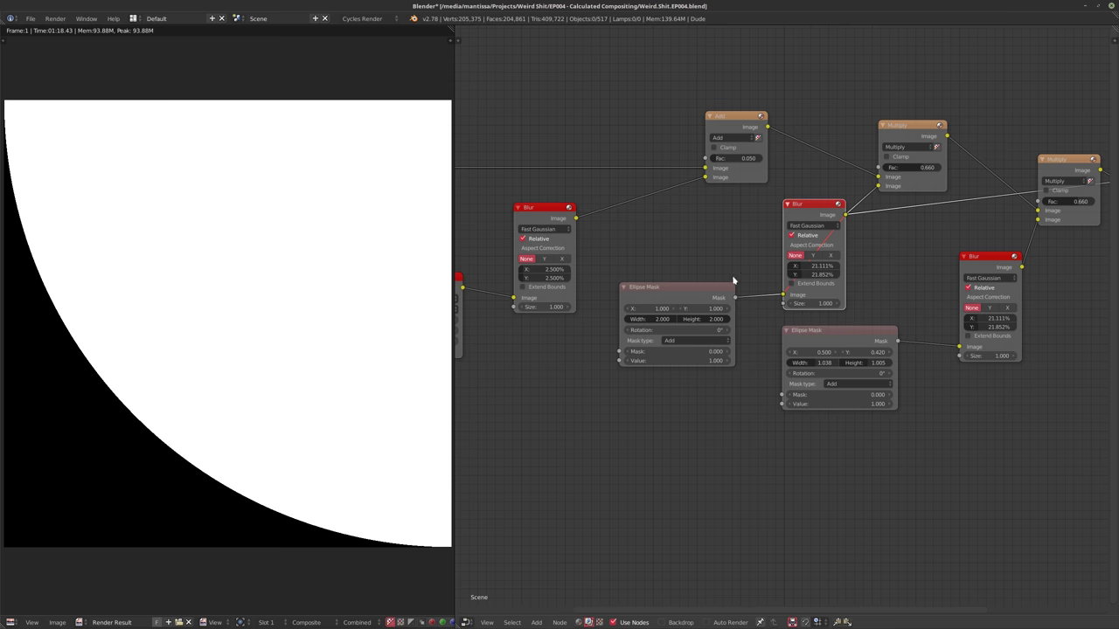
# Unmute the copied Blur node and raise its blur to 87.037% in X and 87.778% in Y
pyautogui.moveTo(735, 281); pyautogui.dragTo(681, 278, button='middle')
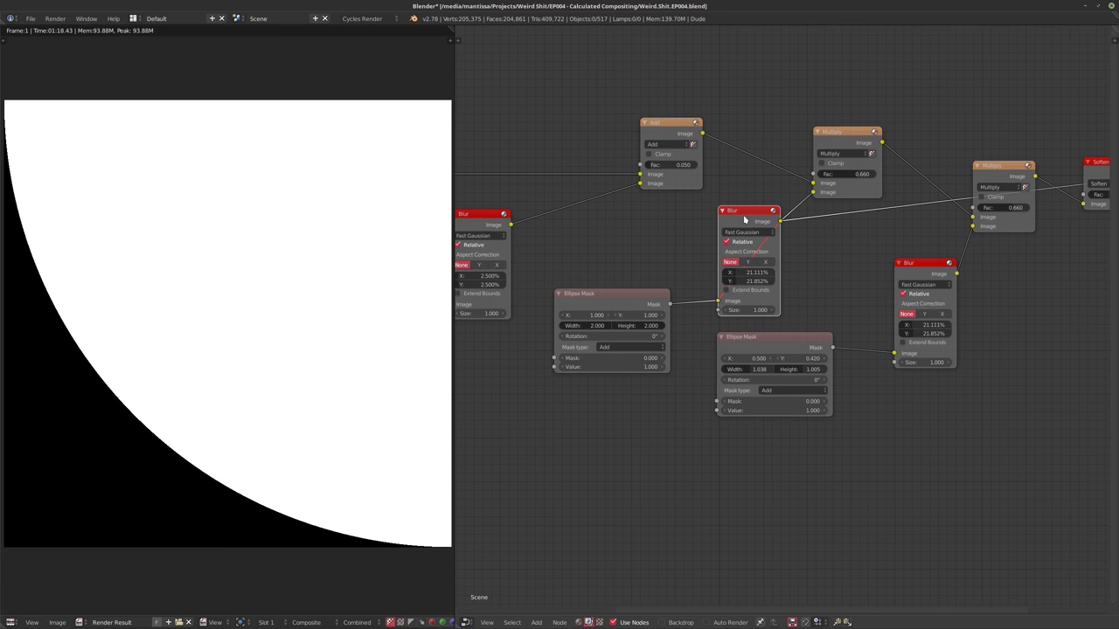
pyautogui.press('m')
pyautogui.moveTo(828, 262); pyautogui.dragTo(764, 307, button='middle')
pyautogui.scroll(3, 765, 307)
pyautogui.moveTo(649, 325); pyautogui.dragTo(699, 335)
pyautogui.moveTo(749, 296); pyautogui.dragTo(822, 256, button='middle')
pyautogui.scroll(-1, 522, 352)
# Set the copied Ellipse Mask's width and height to 1.75
pyautogui.click(532, 350)
pyautogui.write('1.75')
pyautogui.press('Tab')
pyautogui.write('1.75')
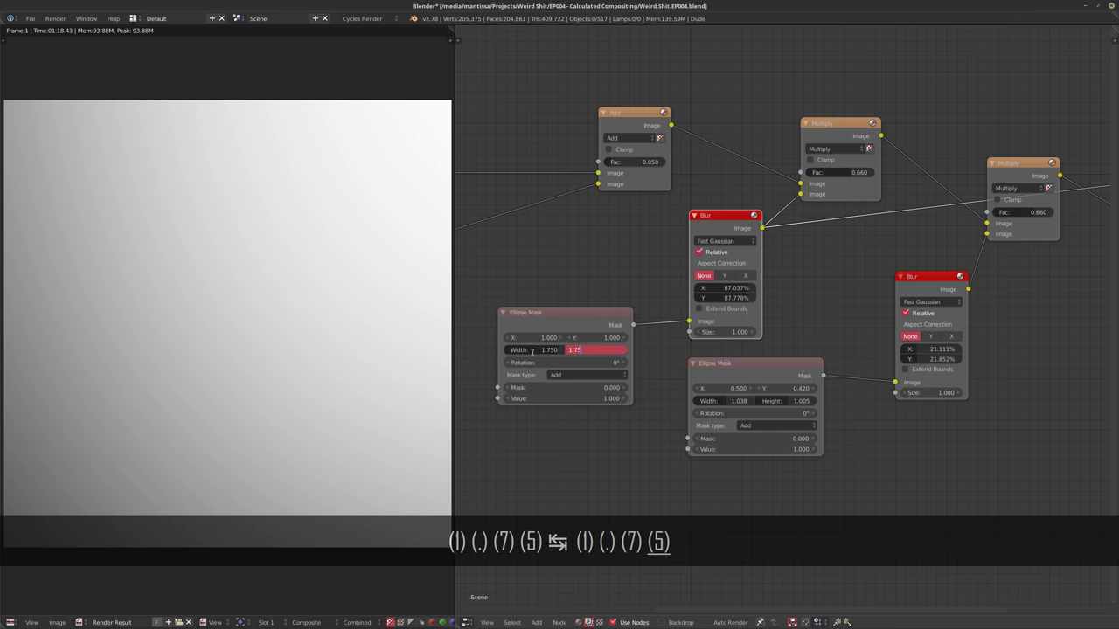
pyautogui.press('Return')
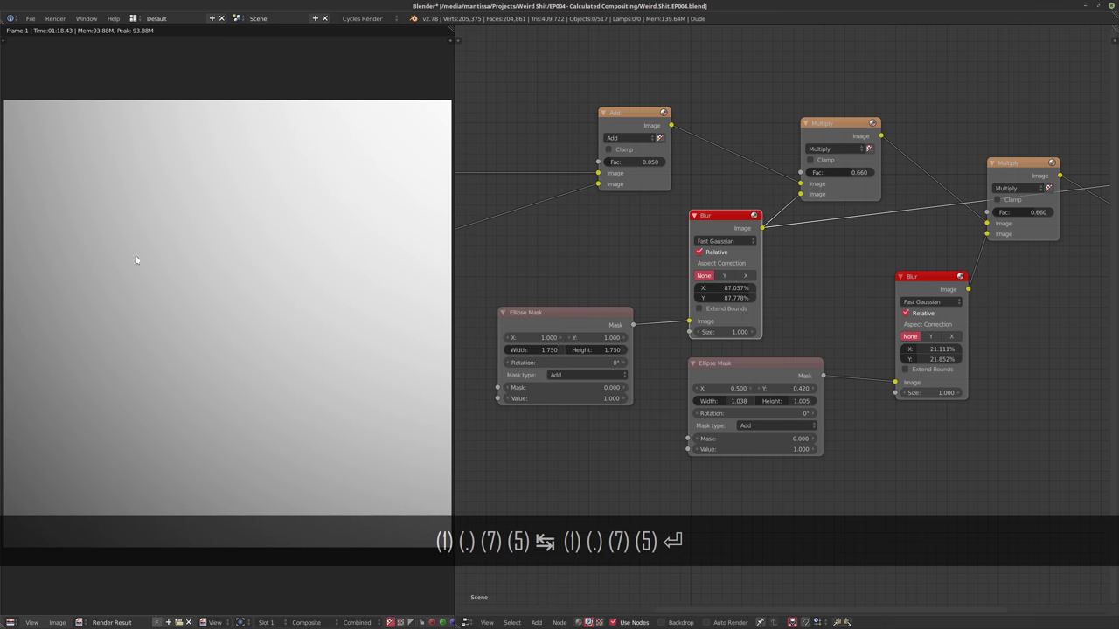
# Move the copied Ellipse Mask away from its Blur node and reconnect the Soften output to Composite
pyautogui.moveTo(607, 326); pyautogui.dragTo(702, 293, button='middle')
pyautogui.scroll(-3, 702, 292)
pyautogui.moveTo(681, 291); pyautogui.dragTo(597, 352)
pyautogui.moveTo(783, 292); pyautogui.dragTo(620, 323, button='middle')
pyautogui.moveTo(1006, 202); pyautogui.dragTo(1029, 203)
pyautogui.moveTo(750, 121); pyautogui.dragTo(820, 96, button='middle')
pyautogui.scroll(1, 722, 139)
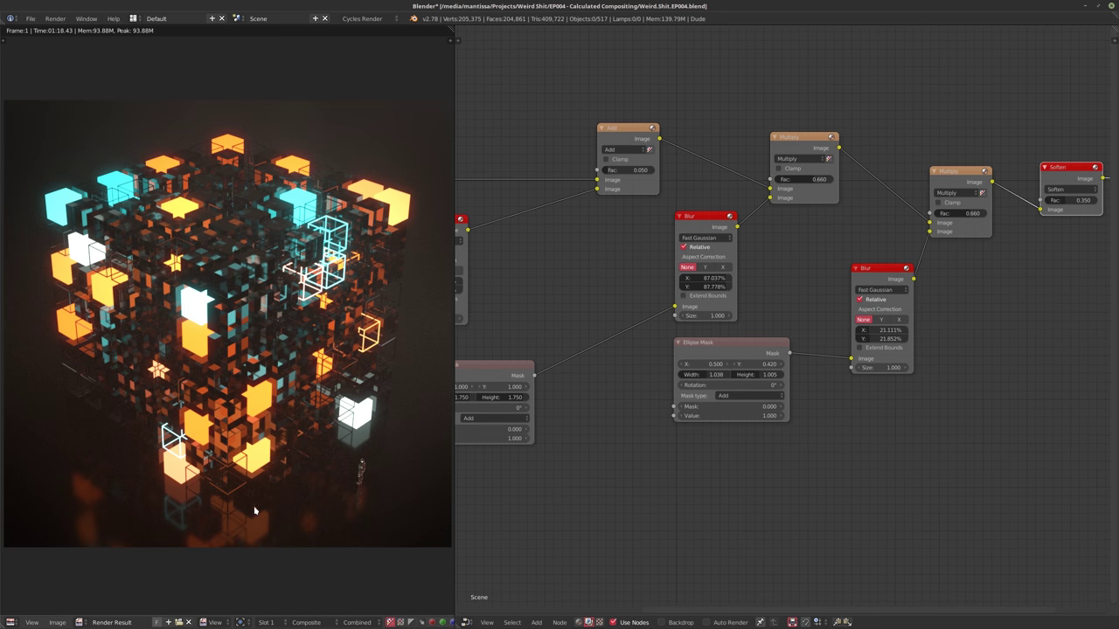
# Change the copied Multiply node's blend mode to Add and lower its factor to 0.042
pyautogui.click(796, 159)
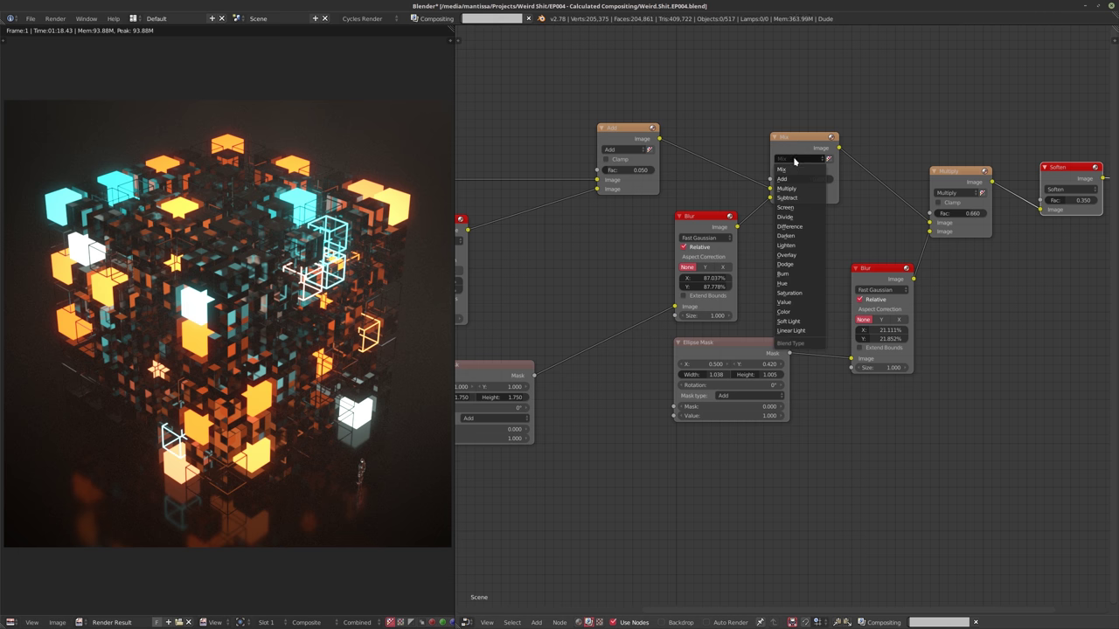
pyautogui.click(781, 178)
pyautogui.moveTo(653, 243); pyautogui.dragTo(746, 257, button='middle')
pyautogui.scroll(1, 724, 250)
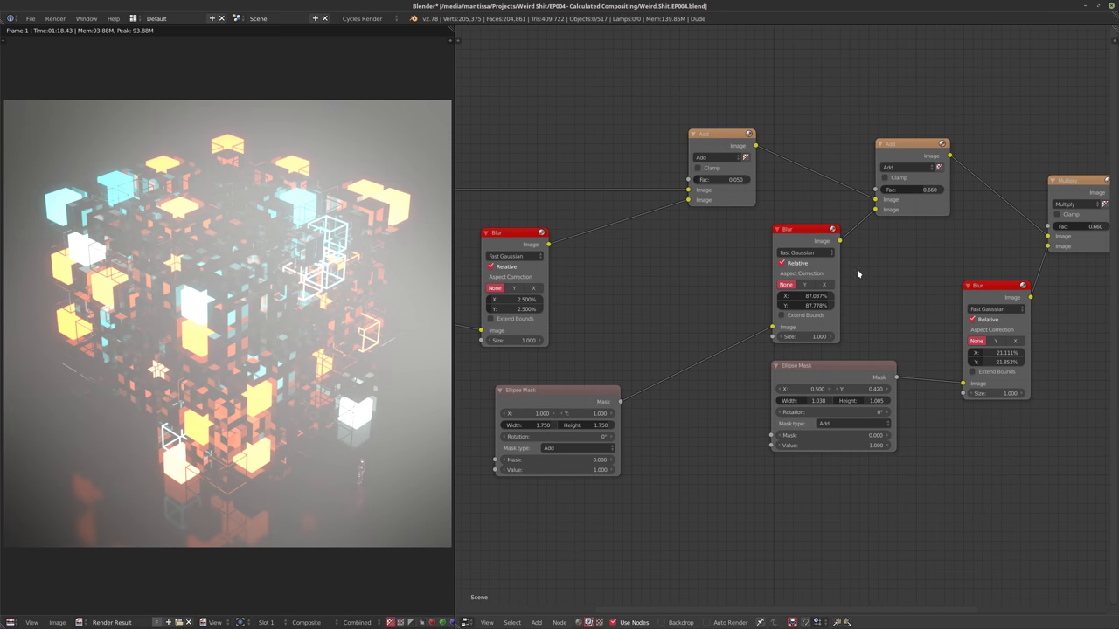
pyautogui.moveTo(927, 199); pyautogui.dragTo(884, 189)
# Mute and unmute the second Add node to compare the render with and without the corner light
pyautogui.moveTo(578, 320); pyautogui.dragTo(660, 252, button='middle')
pyautogui.moveTo(780, 213); pyautogui.dragTo(695, 255, button='middle')
pyautogui.click(903, 134)
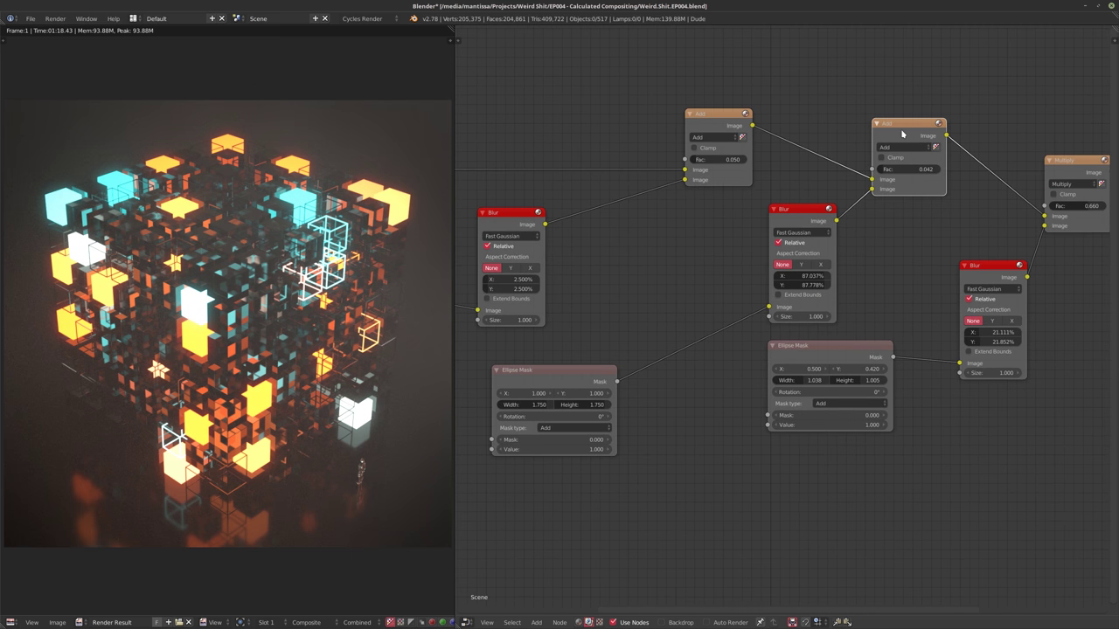
pyautogui.press('m')
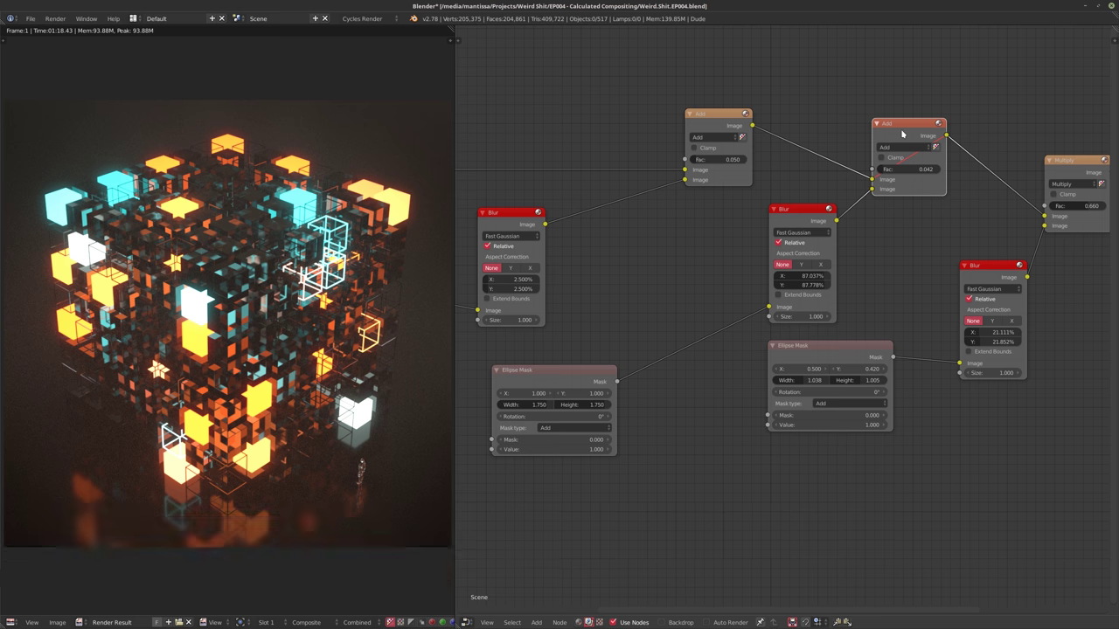
pyautogui.press('m')
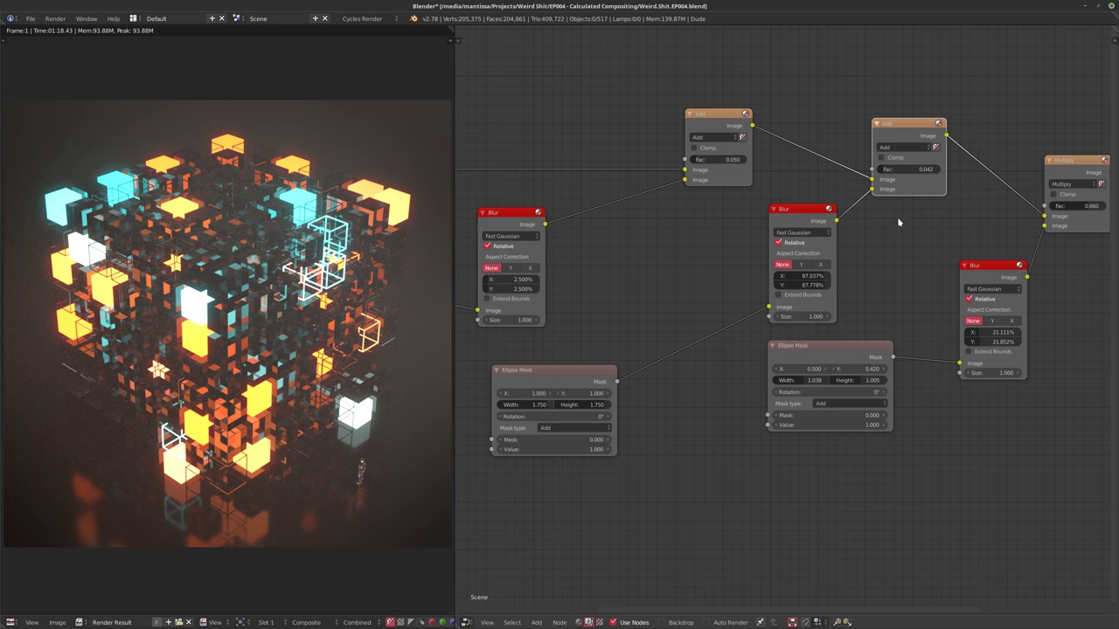
# Lower the second Add node's factor to 0.029 and reduce its Blur node to 61.111% in X and 61.852% in Y
pyautogui.moveTo(913, 169); pyautogui.dragTo(901, 169)
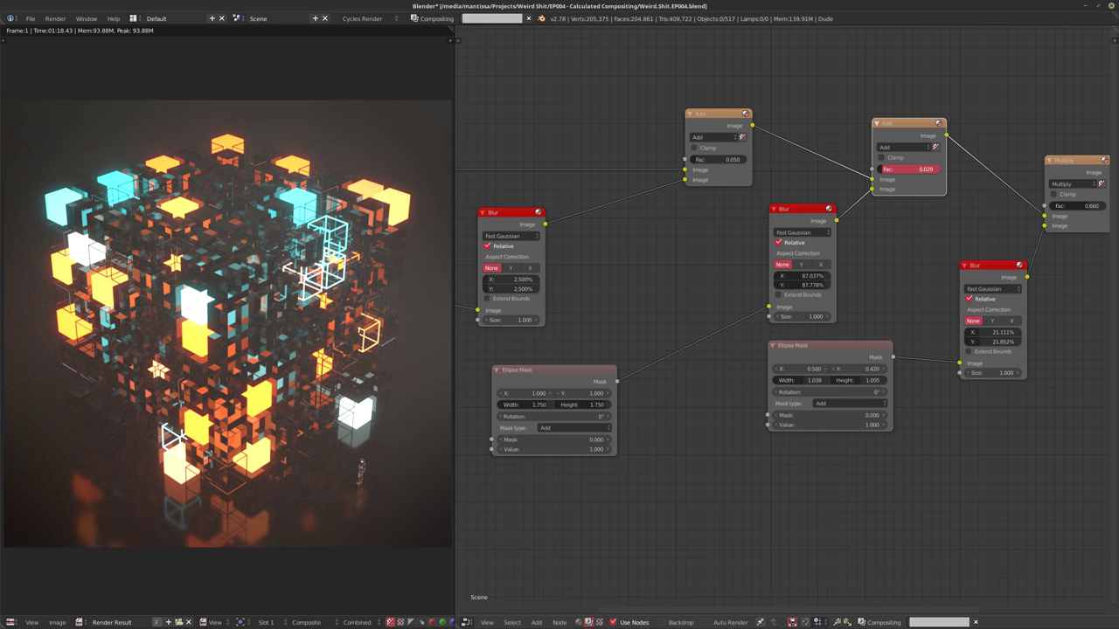
pyautogui.moveTo(647, 258); pyautogui.dragTo(669, 231, button='middle')
pyautogui.moveTo(840, 249); pyautogui.dragTo(824, 259)
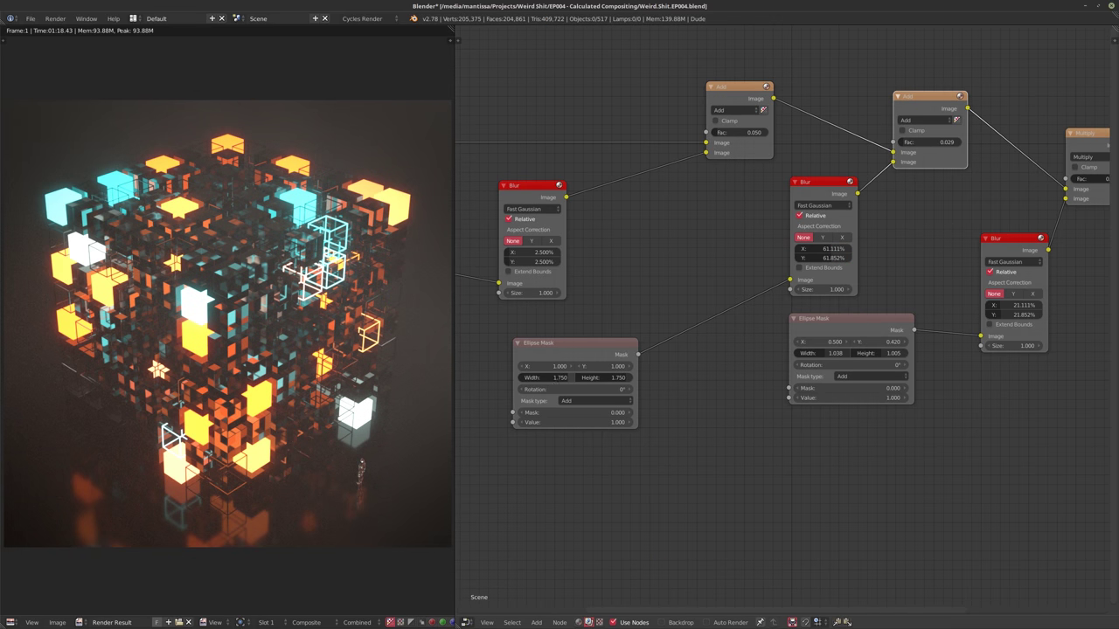
# Set the corner-light Ellipse Mask's width to 1.211 and height to 1.155, and move the node slightly down and left
pyautogui.moveTo(573, 377); pyautogui.dragTo(561, 376)
pyautogui.moveTo(630, 377); pyautogui.dragTo(554, 376)
pyautogui.moveTo(650, 359); pyautogui.dragTo(692, 338, button='middle')
pyautogui.moveTo(598, 338); pyautogui.dragTo(561, 353)
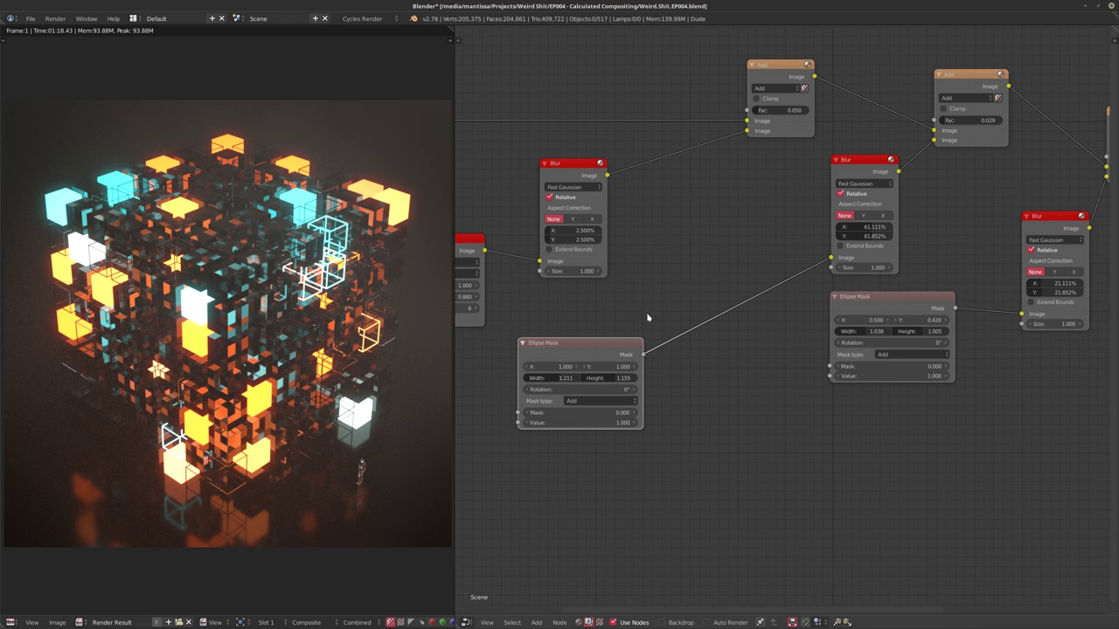
# Toggle the second Add node's mute off and on again to check the adjusted corner light
pyautogui.moveTo(973, 103); pyautogui.dragTo(860, 192, button='middle')
pyautogui.click(849, 175)
pyautogui.press('m')
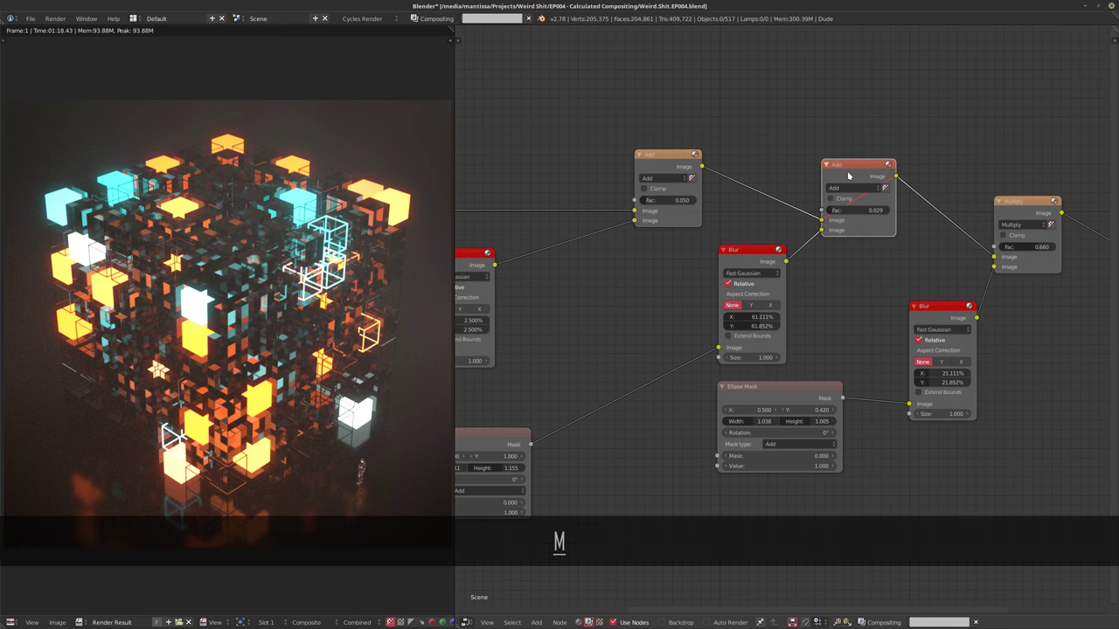
pyautogui.press('m')
pyautogui.moveTo(600, 322); pyautogui.dragTo(625, 300, button='middle')
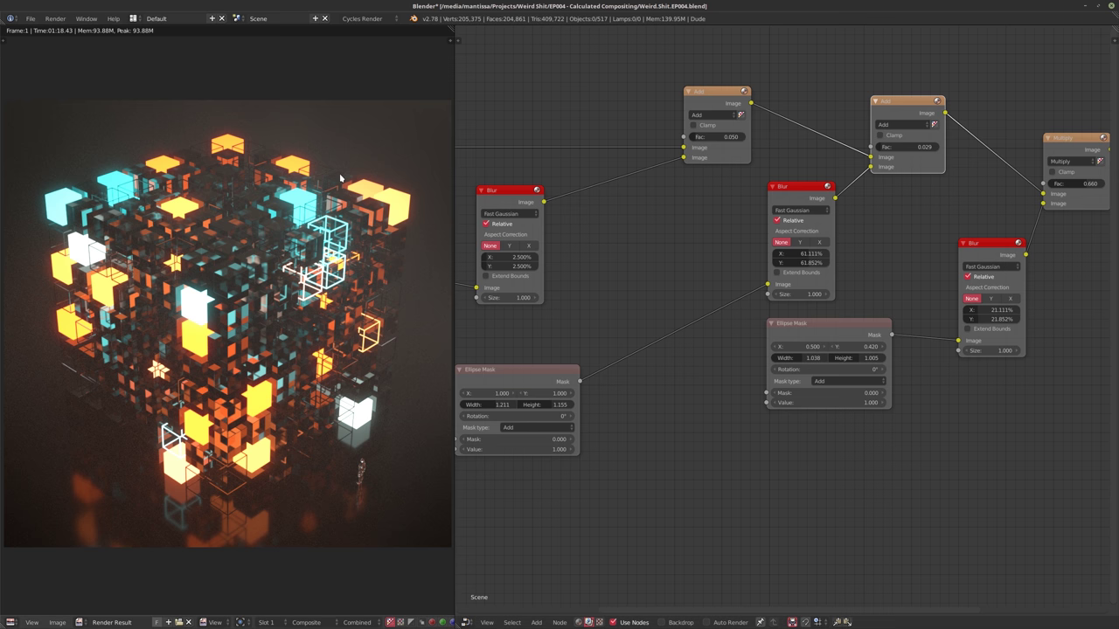
# Move the corner-light Ellipse Mask farther from its Blur node and insert a ColorRamp node on the link between them
pyautogui.moveTo(597, 324); pyautogui.dragTo(700, 282, button='middle')
pyautogui.scroll(-1, 699, 282)
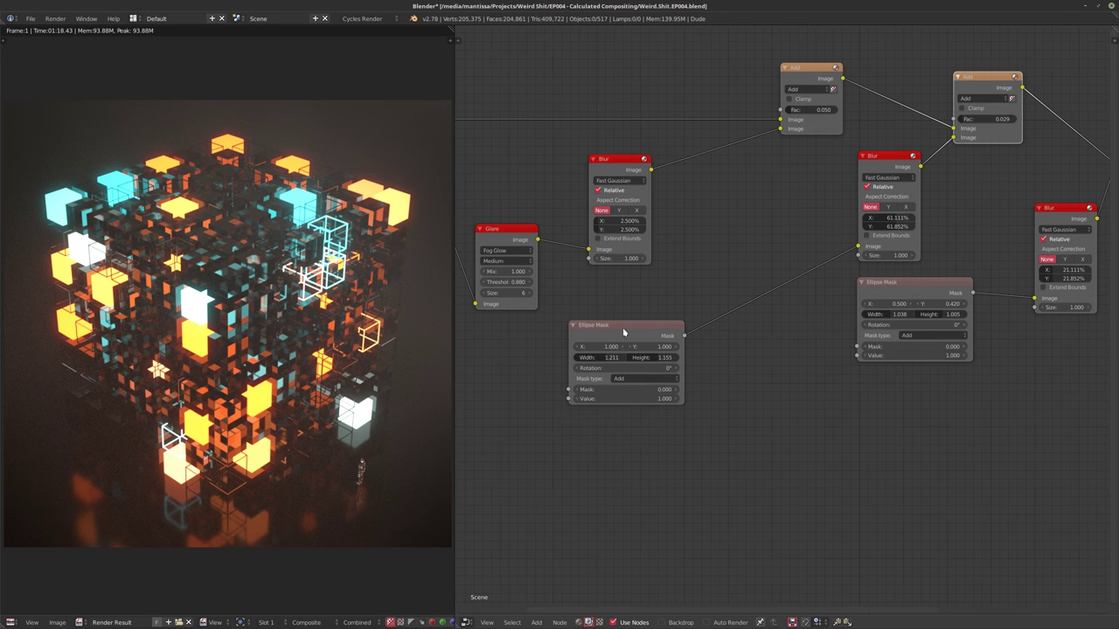
pyautogui.moveTo(623, 333); pyautogui.dragTo(527, 341)
pyautogui.hotkey('shift', 'a')
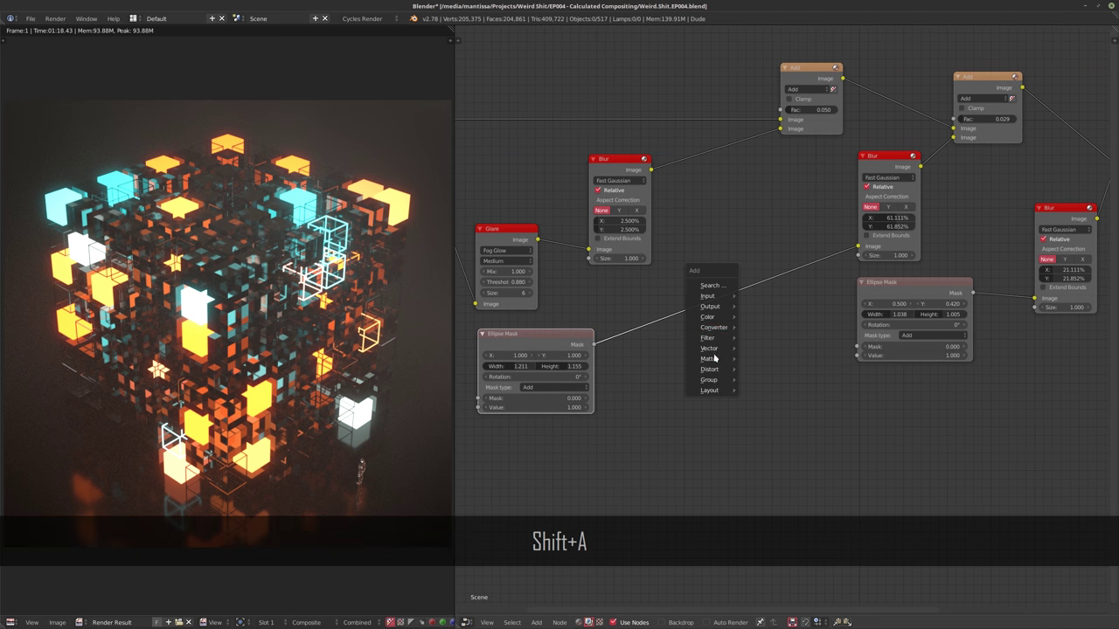
pyautogui.moveTo(719, 332)
pyautogui.click(767, 339)
pyautogui.click(662, 276)
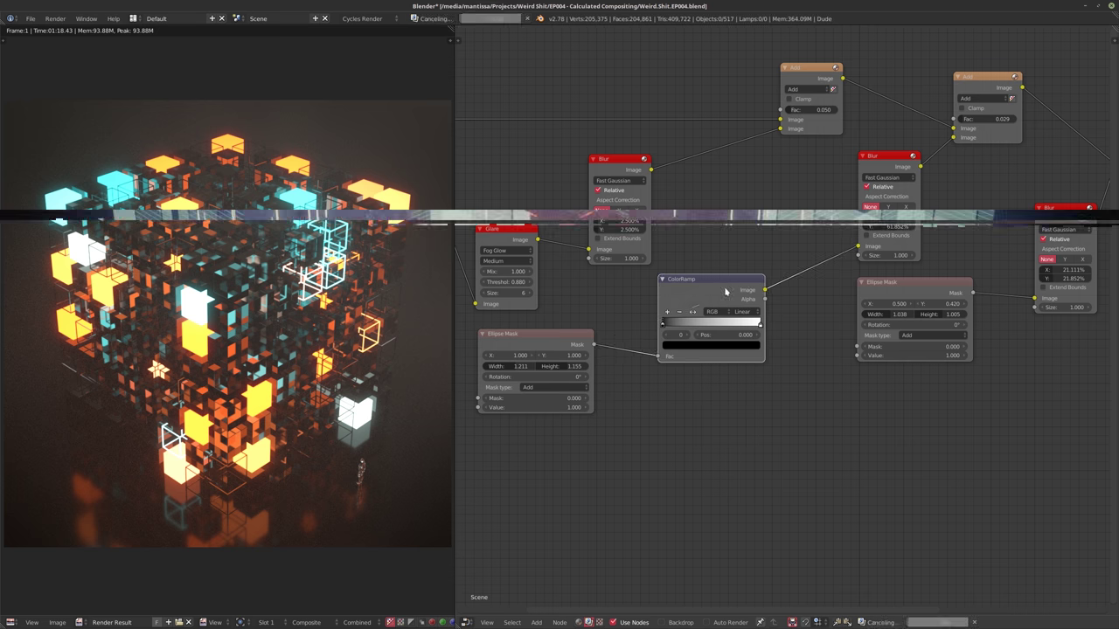
# Recolor the ColorRamp's white stop to a bright cyan
pyautogui.moveTo(796, 293); pyautogui.dragTo(786, 324, button='middle')
pyautogui.scroll(1, 785, 324)
pyautogui.click(748, 358)
pyautogui.click(722, 379)
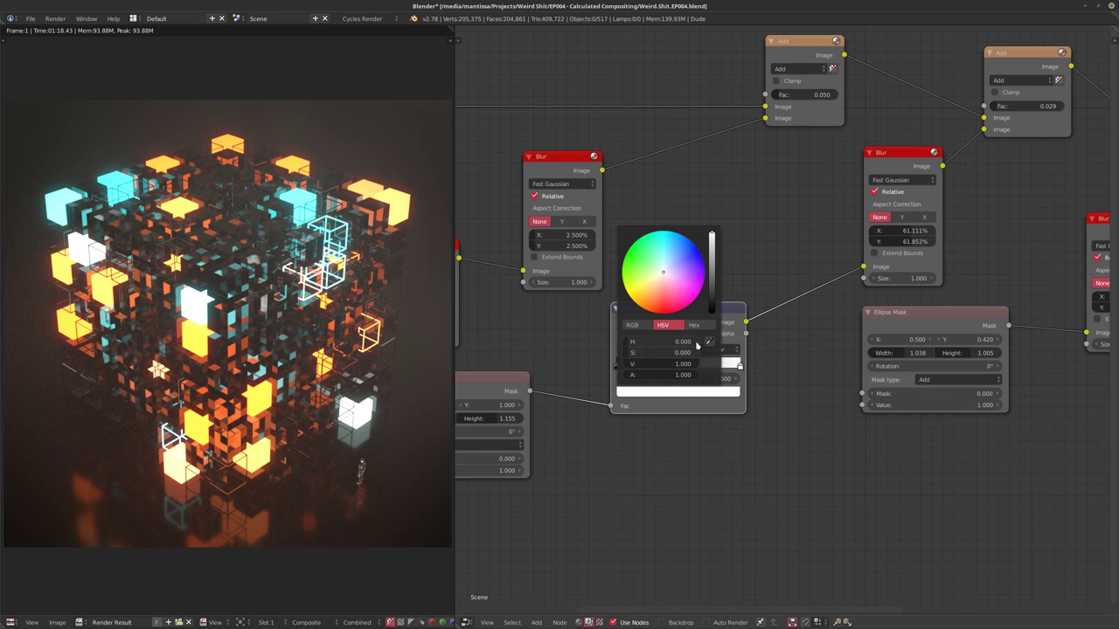
pyautogui.moveTo(662, 277); pyautogui.dragTo(667, 237)
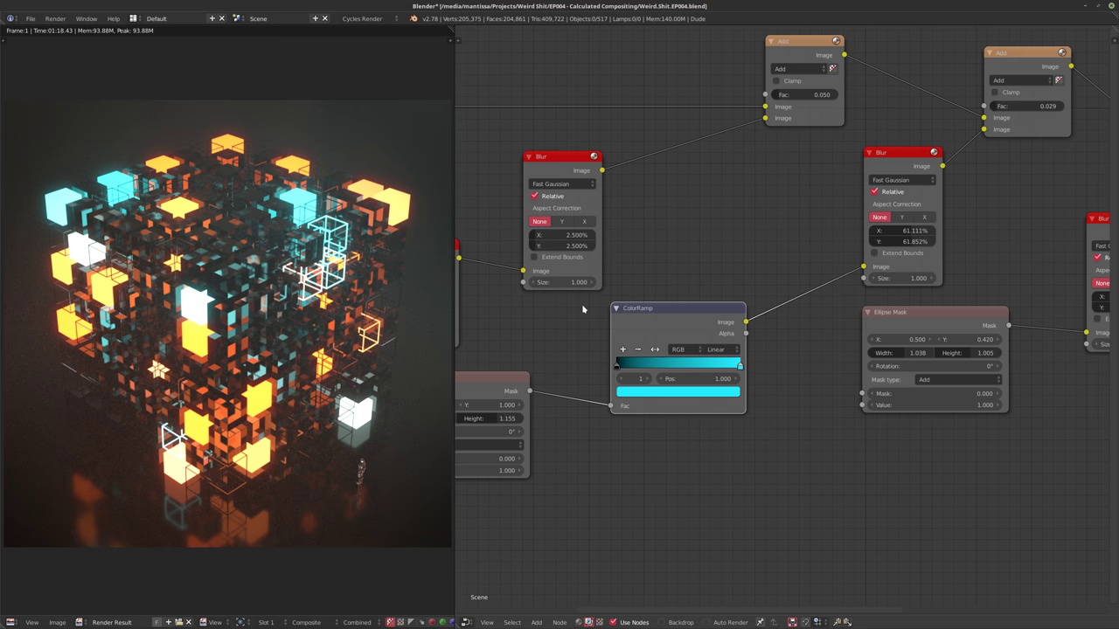
# Shift the ColorRamp node slightly right and bring the corner-light Ellipse Mask closer to it
pyautogui.scroll(-4, 714, 233)
pyautogui.scroll(2, 593, 253)
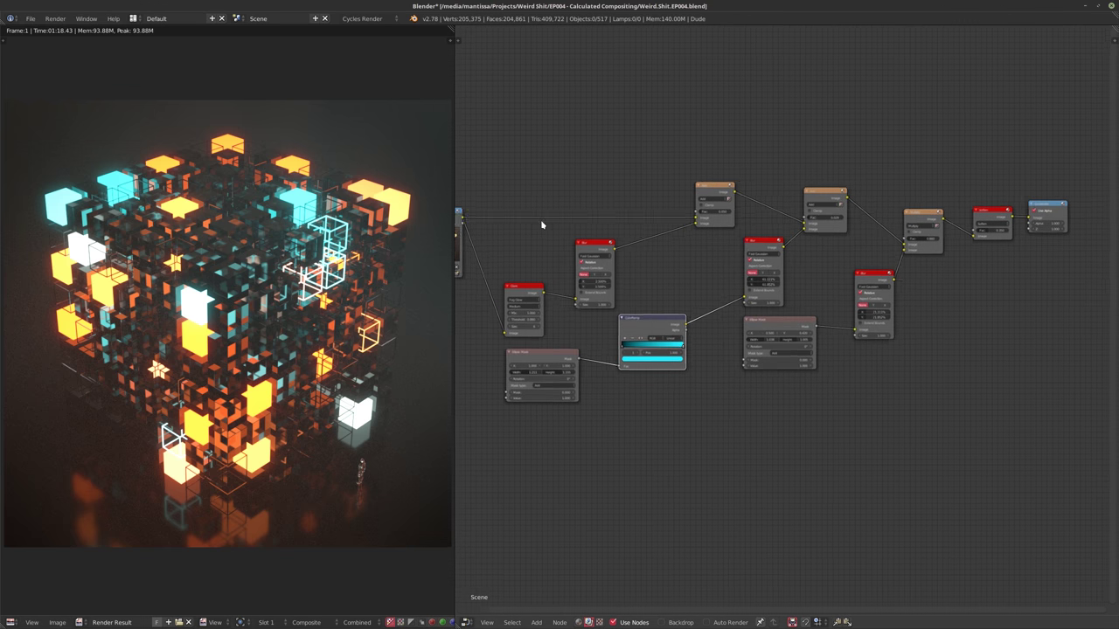
pyautogui.moveTo(691, 328); pyautogui.dragTo(713, 323)
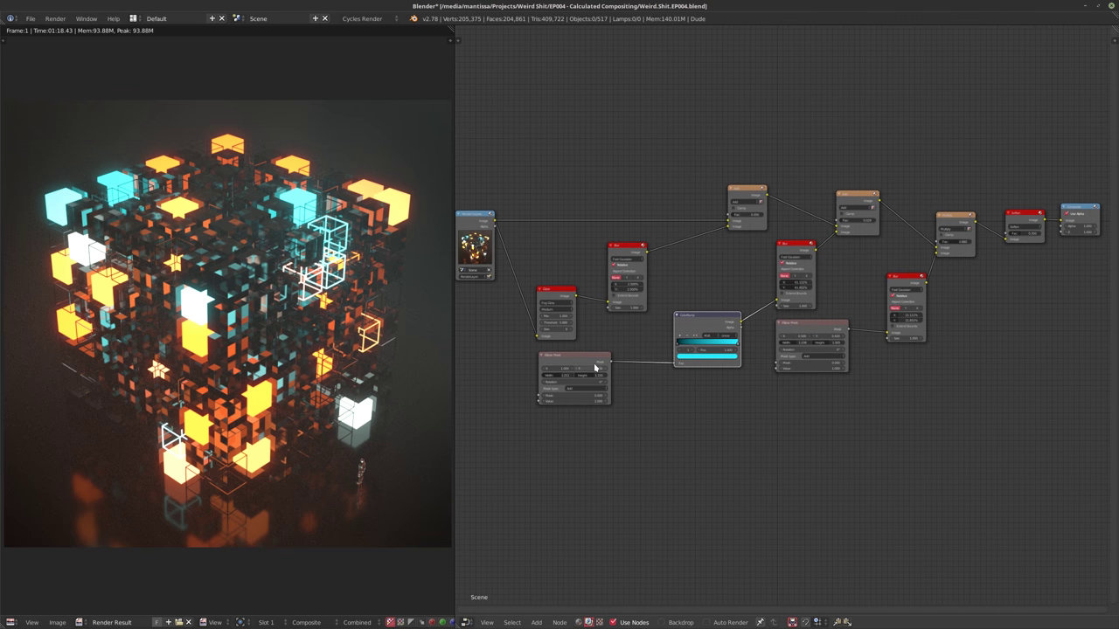
pyautogui.moveTo(585, 366); pyautogui.dragTo(621, 369)
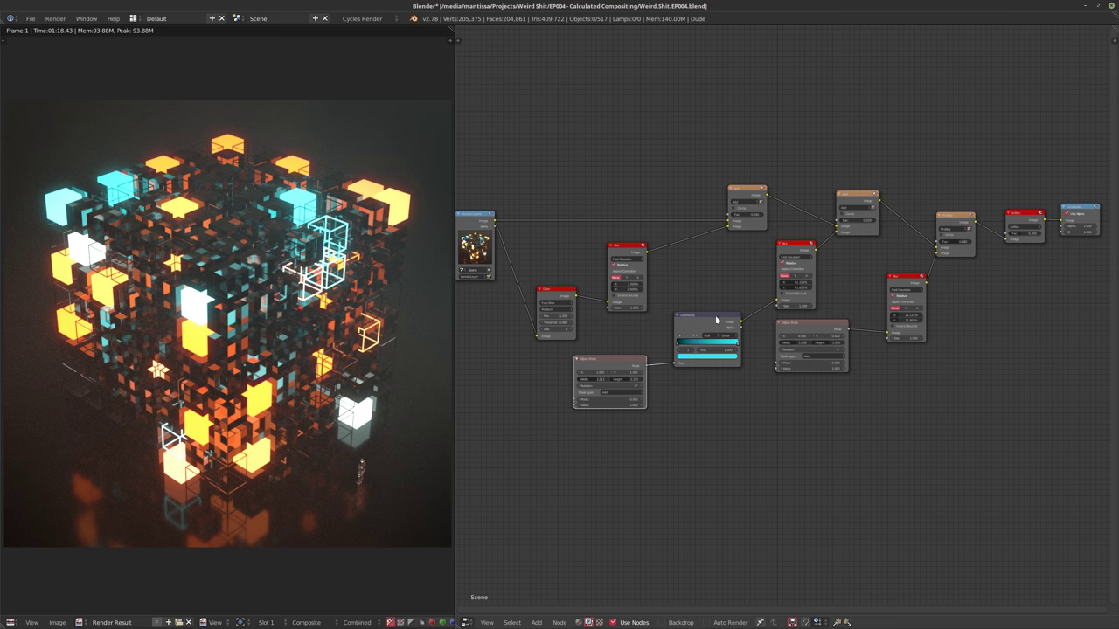
pyautogui.moveTo(689, 298); pyautogui.dragTo(682, 317, button='middle')
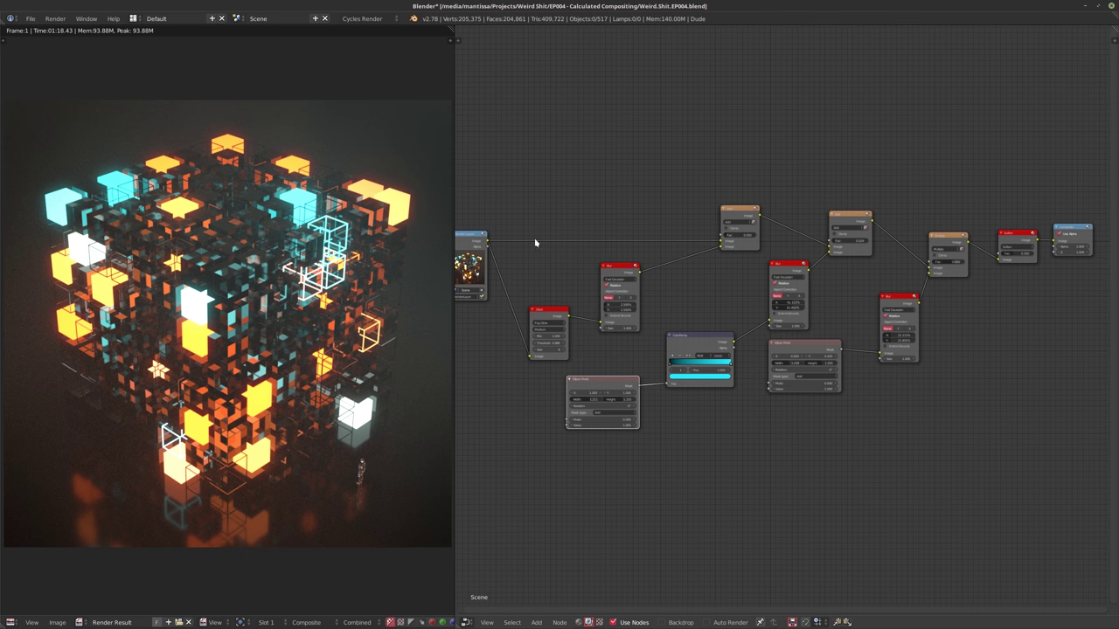
# Connect the Render Layers image directly to Composite to view the unprocessed render
pyautogui.moveTo(487, 243); pyautogui.dragTo(1054, 249)
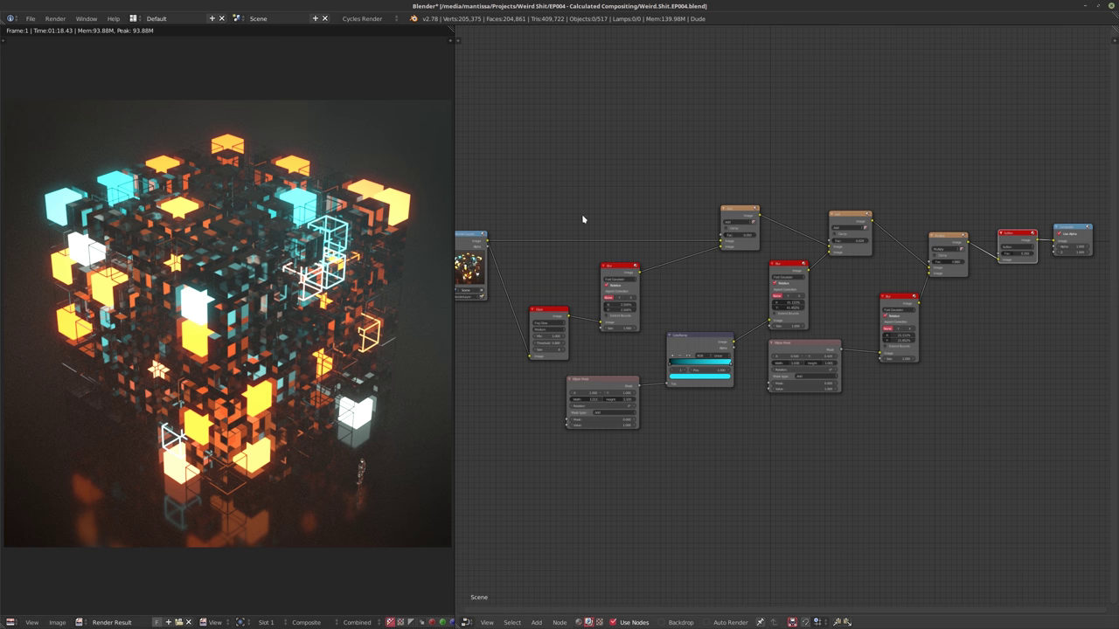
# Nudge the ColorRamp and Glare nodes slightly upward to tidy the node layout
pyautogui.moveTo(725, 350); pyautogui.dragTo(705, 352, button='middle')
pyautogui.moveTo(688, 340); pyautogui.dragTo(693, 327)
pyautogui.moveTo(741, 247); pyautogui.dragTo(696, 258, button='middle')
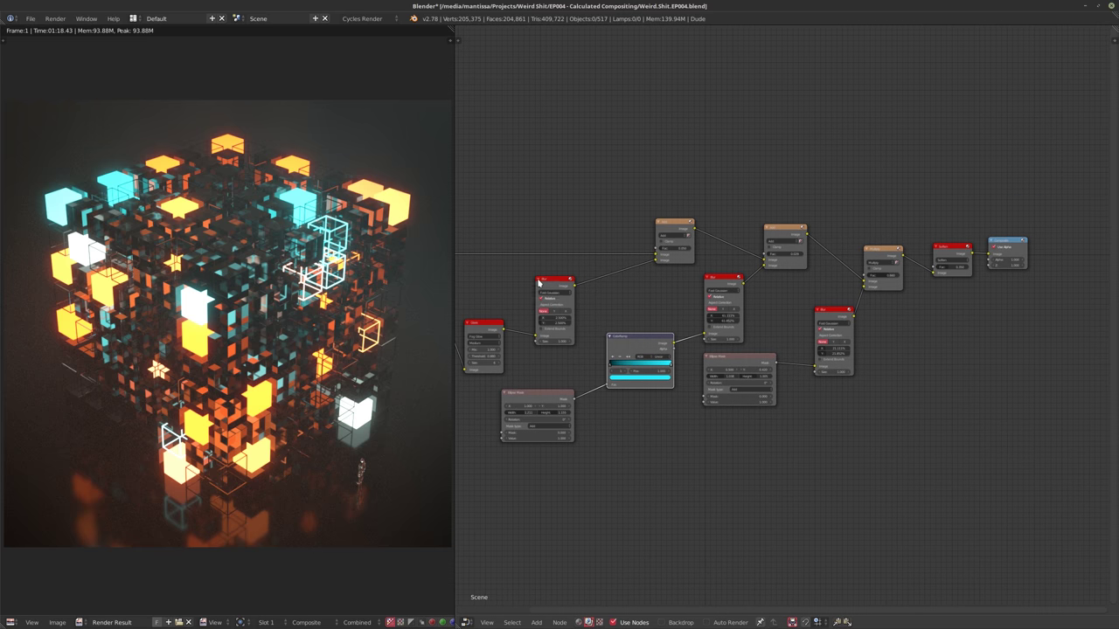
pyautogui.moveTo(663, 310); pyautogui.dragTo(703, 332, button='middle')
pyautogui.scroll(-1, 701, 312)
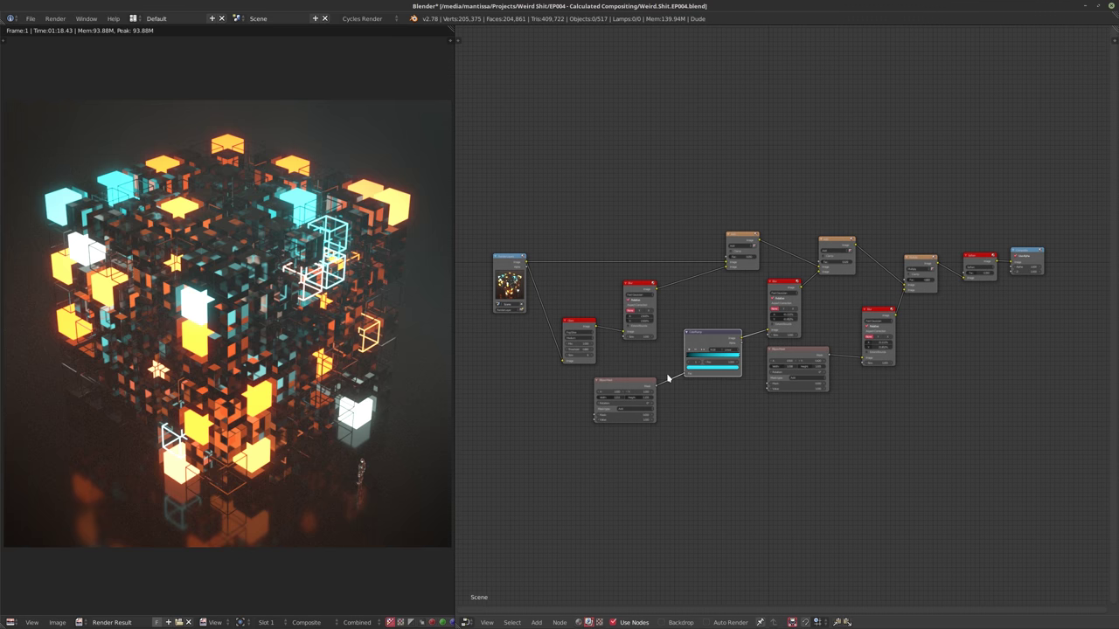
pyautogui.moveTo(576, 324); pyautogui.dragTo(580, 317)
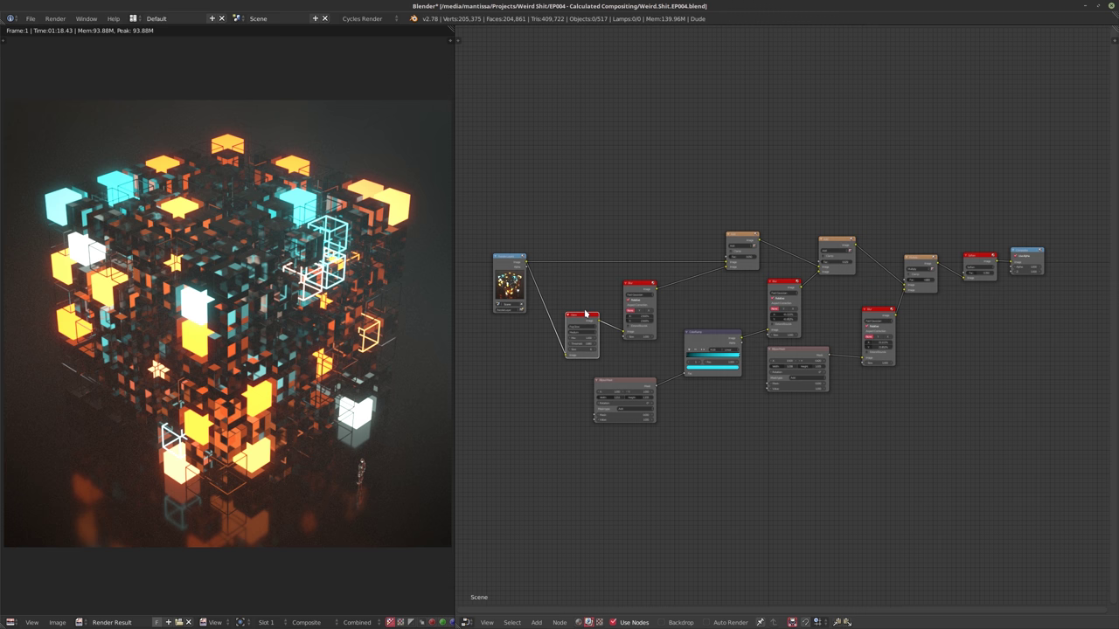
# Switch to the file manager and browse to the Projects/Geo/render/hex folder
pyautogui.press('super+e')
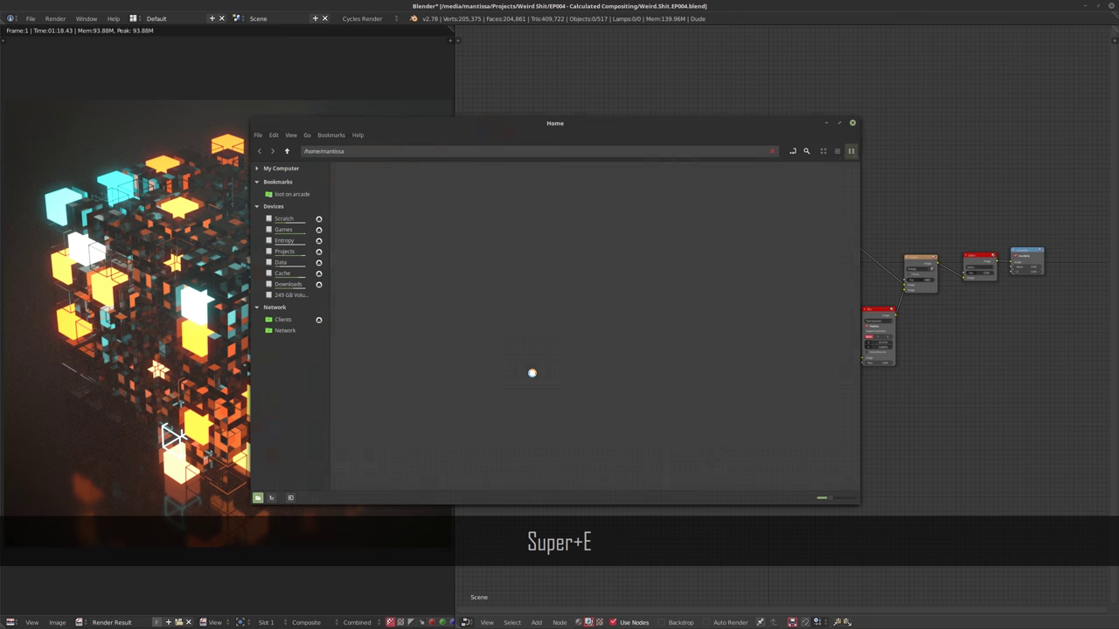
pyautogui.click(284, 252)
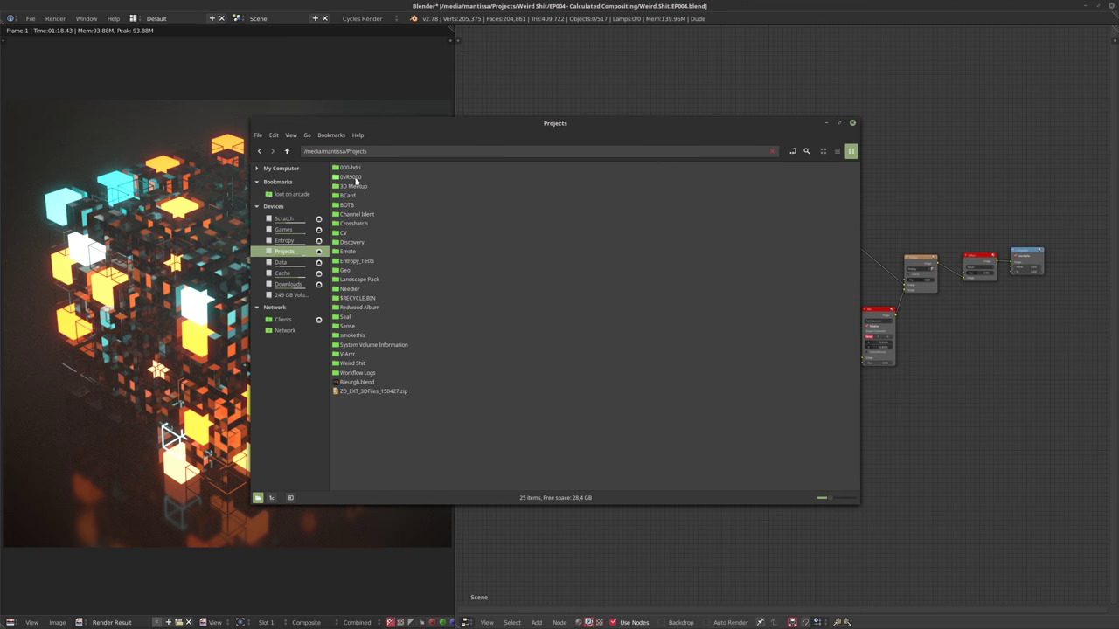
pyautogui.doubleClick(350, 270)
pyautogui.doubleClick(349, 205)
pyautogui.doubleClick(346, 177)
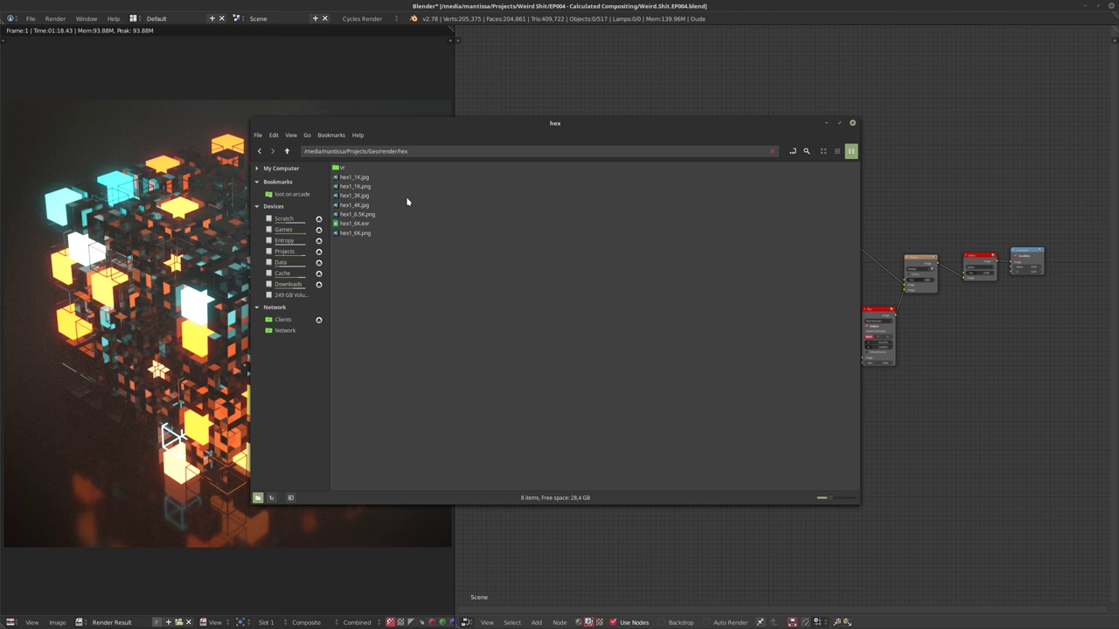
# Open hex1_1K.jpg in the image viewer and tile it to the left half of the screen
pyautogui.click(351, 178)
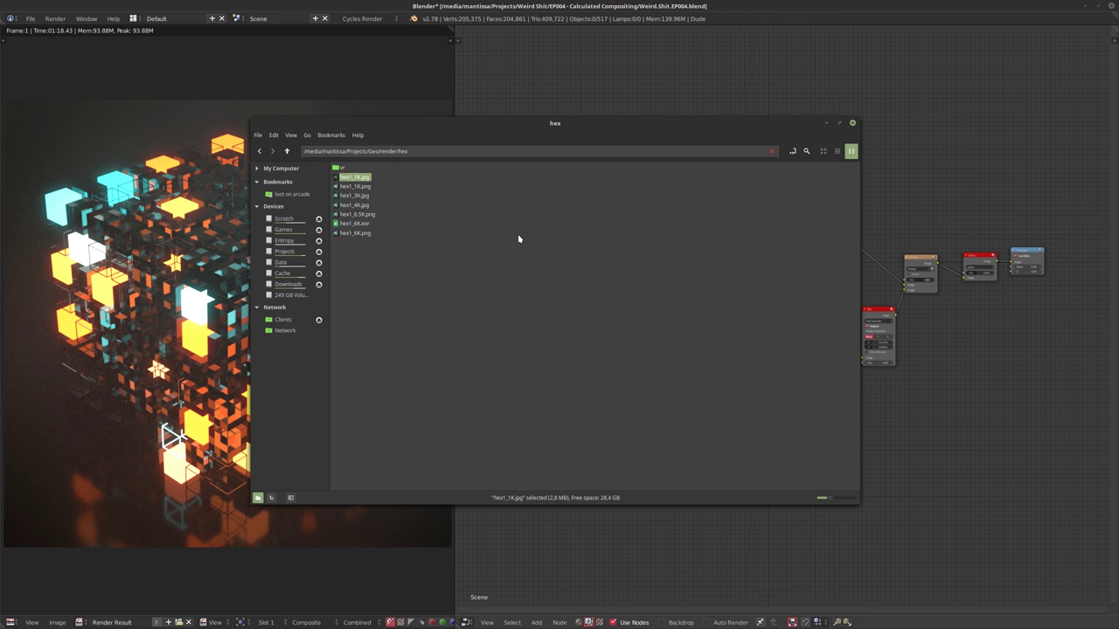
pyautogui.press('Return')
pyautogui.press('super+Left')
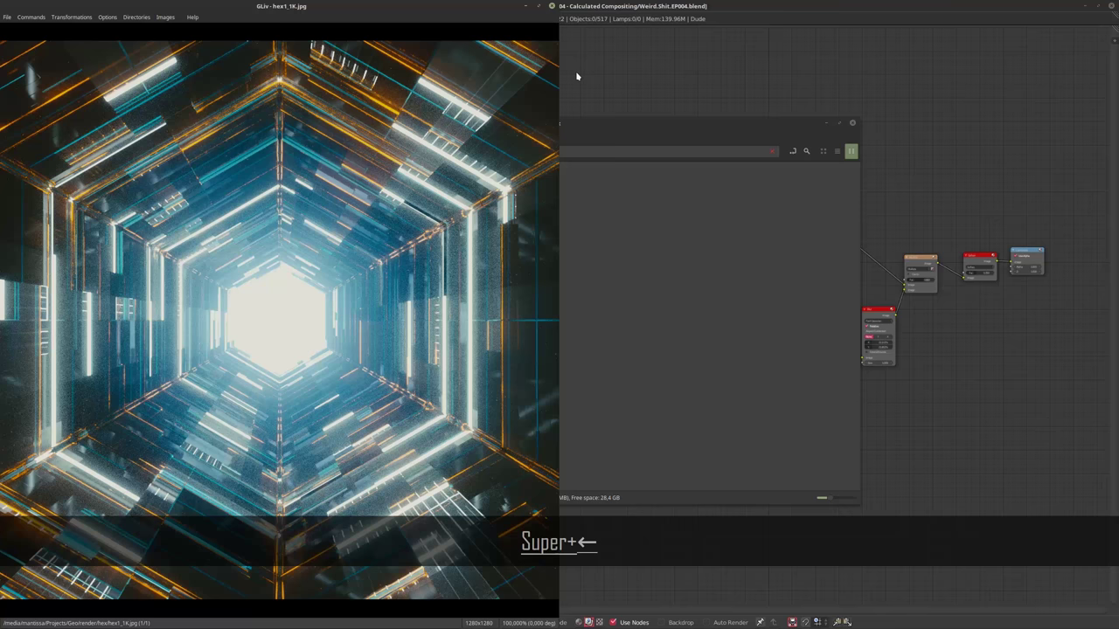
# Open hex1_6.5K.png tiled to the right half of the screen and minimize the file manager to compare both images
pyautogui.click(673, 294)
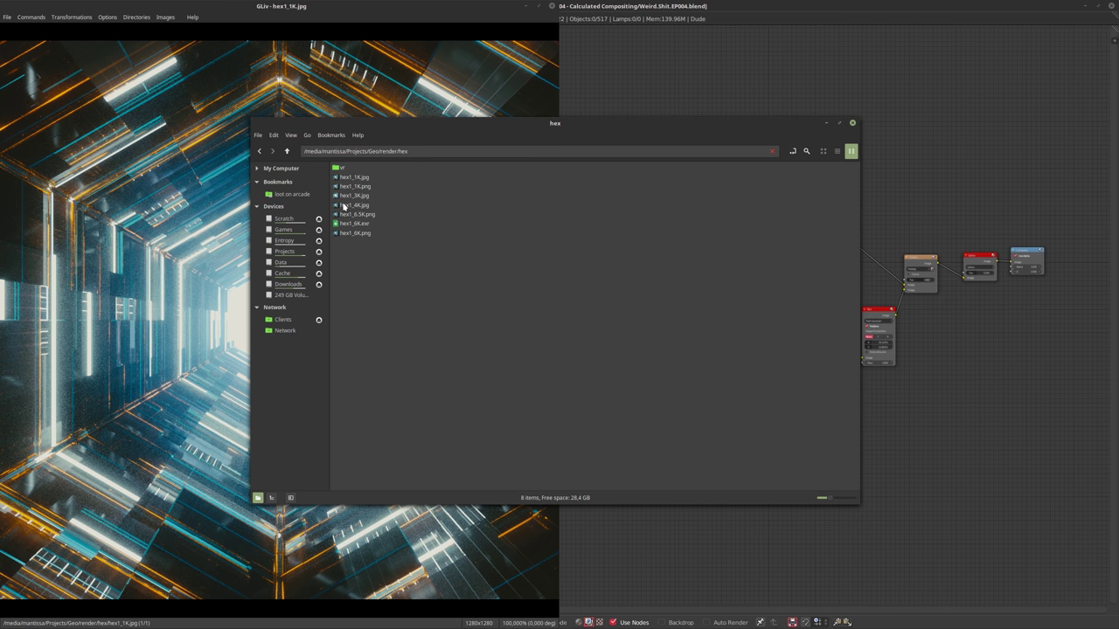
pyautogui.doubleClick(350, 217)
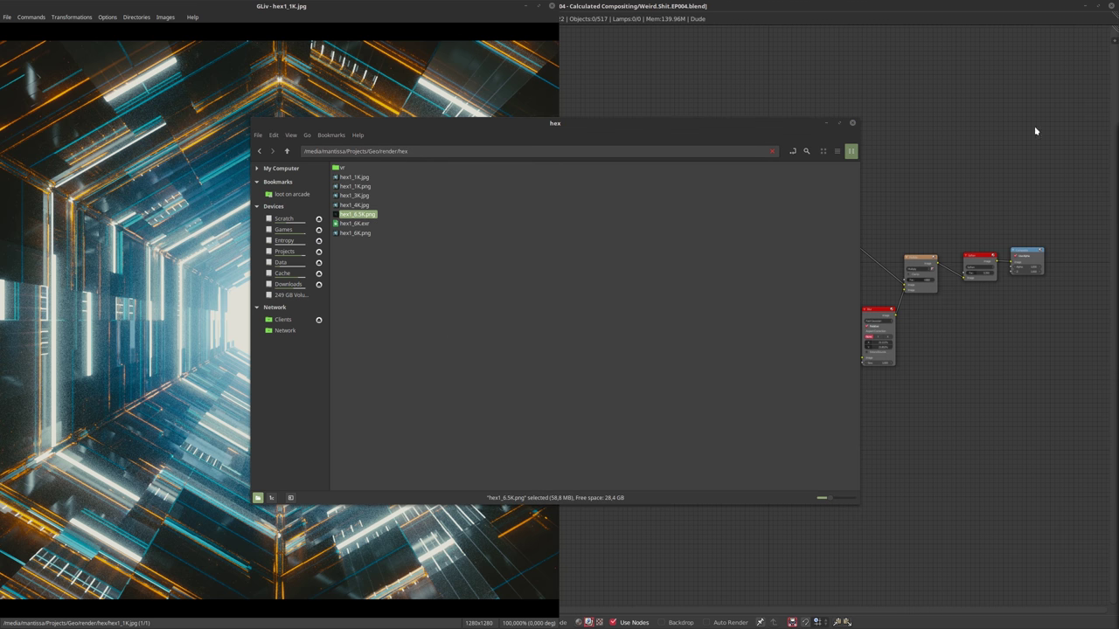
pyautogui.press('super+Right')
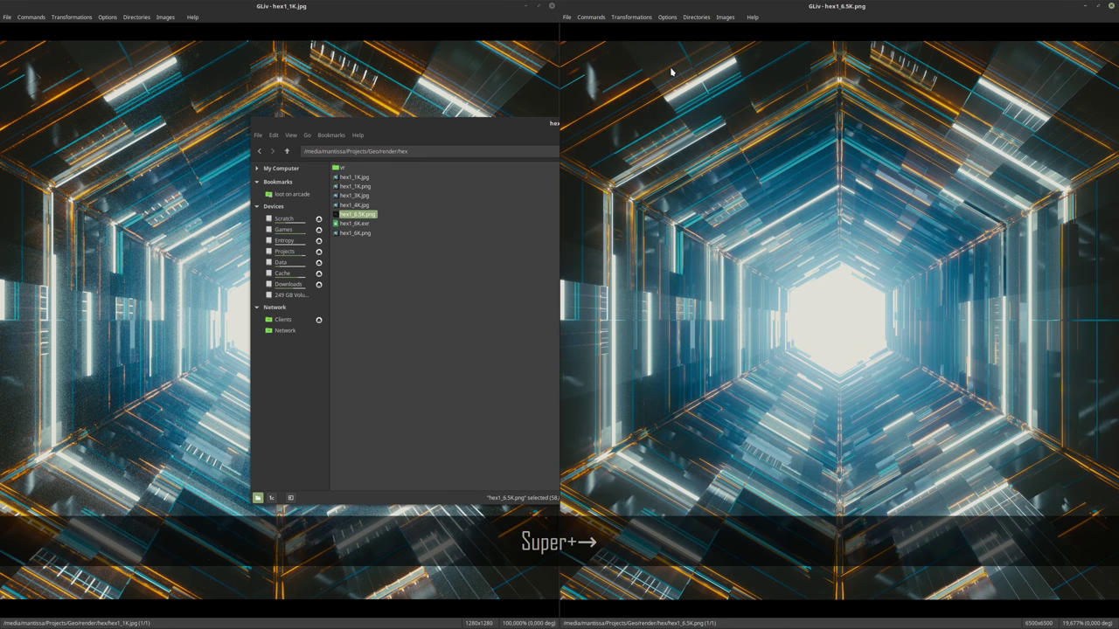
pyautogui.click(617, 136)
pyautogui.click(825, 123)
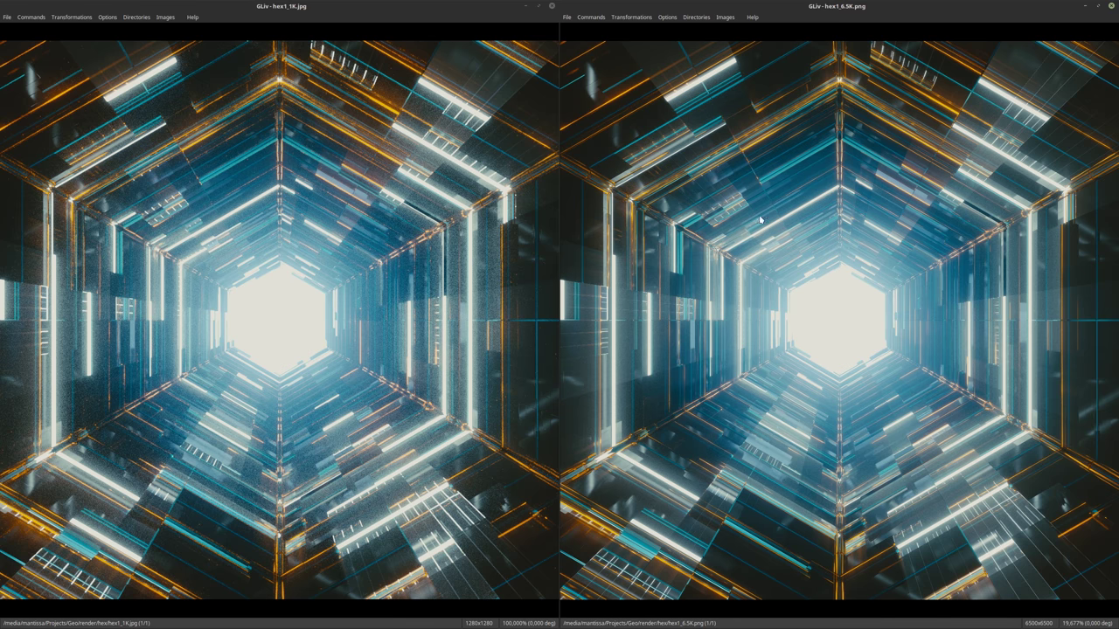
# Examine the detail of hex1_6.5K.png at full size against hex1_1K.jpg, and close both images
pyautogui.press('r')
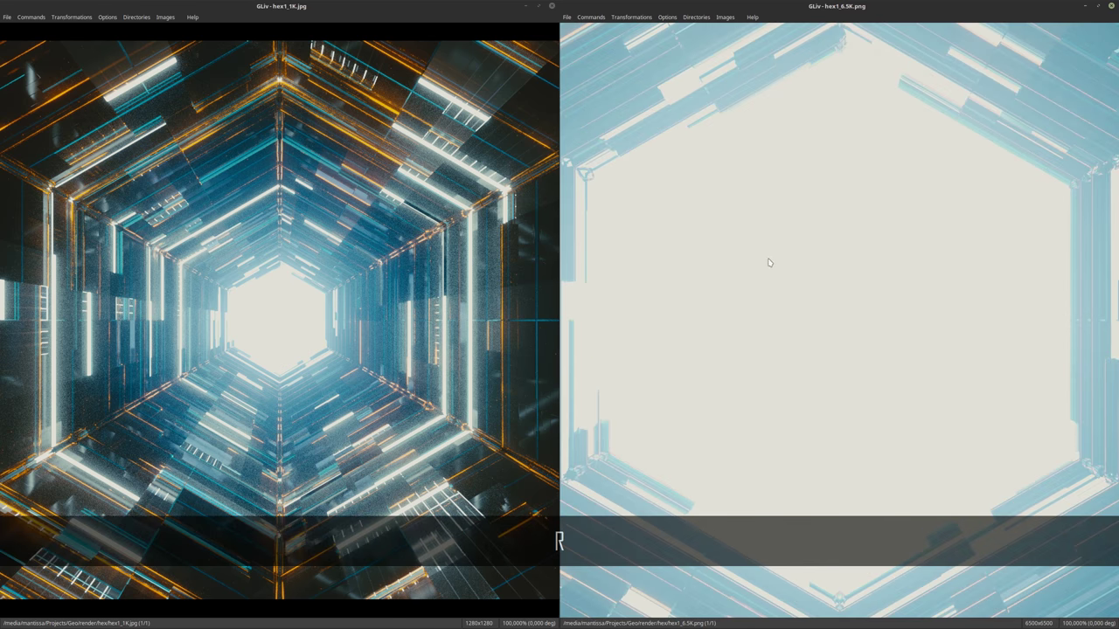
pyautogui.moveTo(739, 250); pyautogui.dragTo(854, 417)
pyautogui.moveTo(582, 163); pyautogui.dragTo(901, 254)
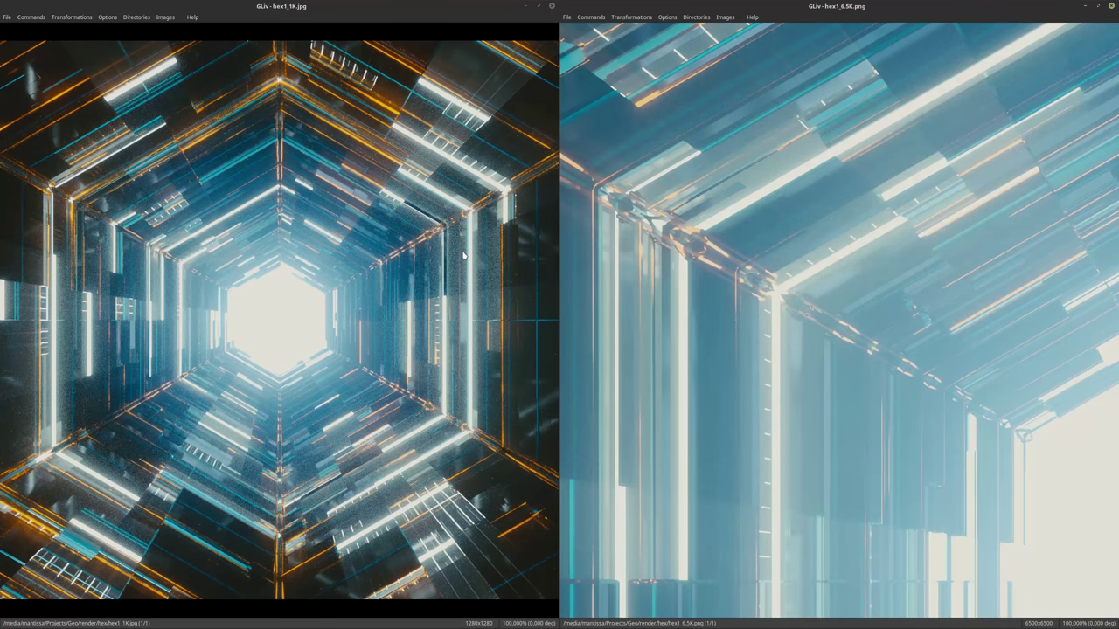
pyautogui.click(463, 255)
pyautogui.press('r')
pyautogui.press('m')
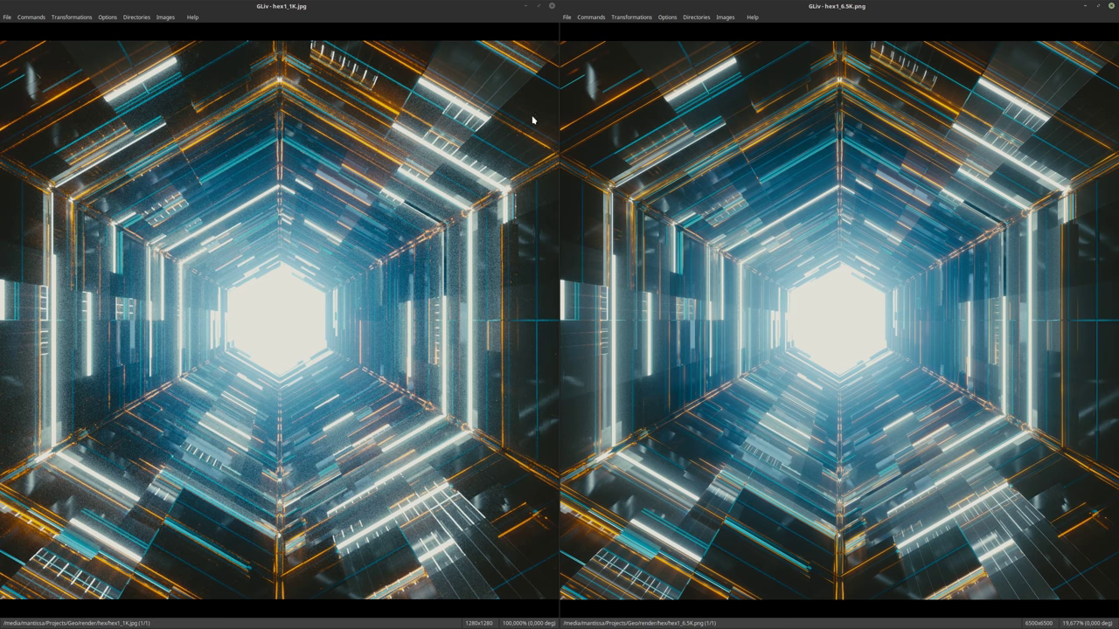
pyautogui.click(552, 6)
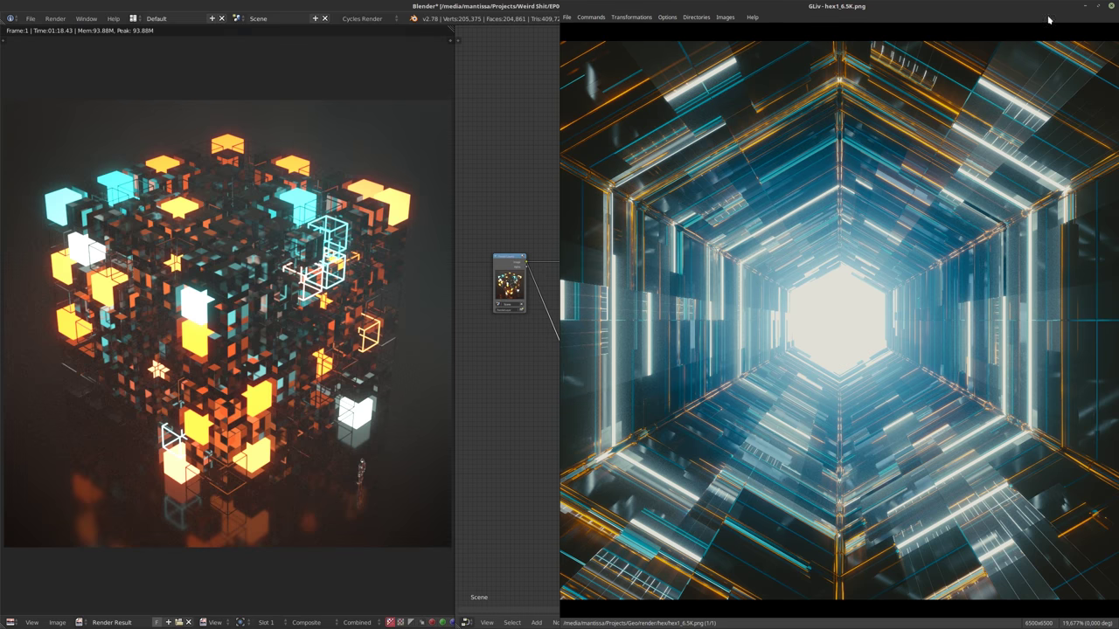
pyautogui.click(1111, 6)
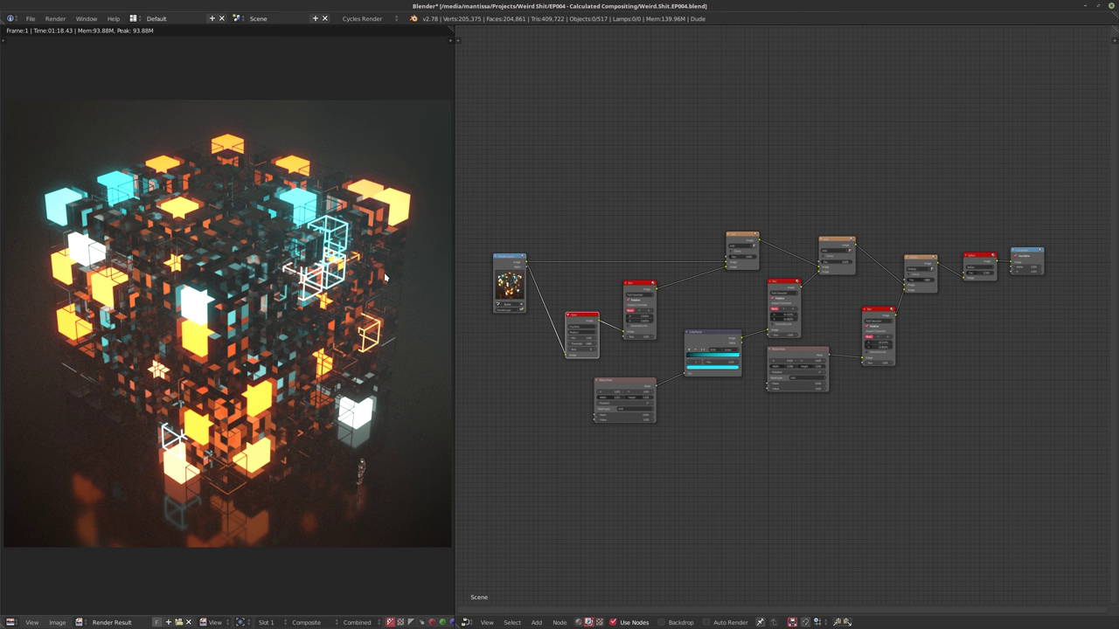
# Bring the hex folder back up, reopen hex1_1K.jpg and move its window to the middle of the screen
pyautogui.click(442, 621)
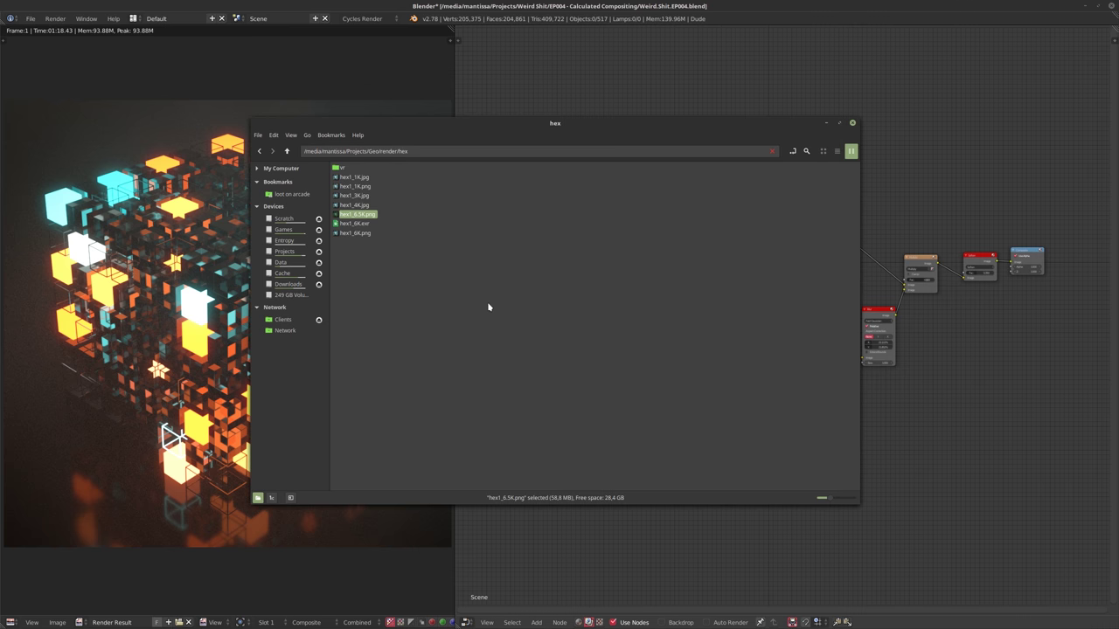
pyautogui.doubleClick(355, 177)
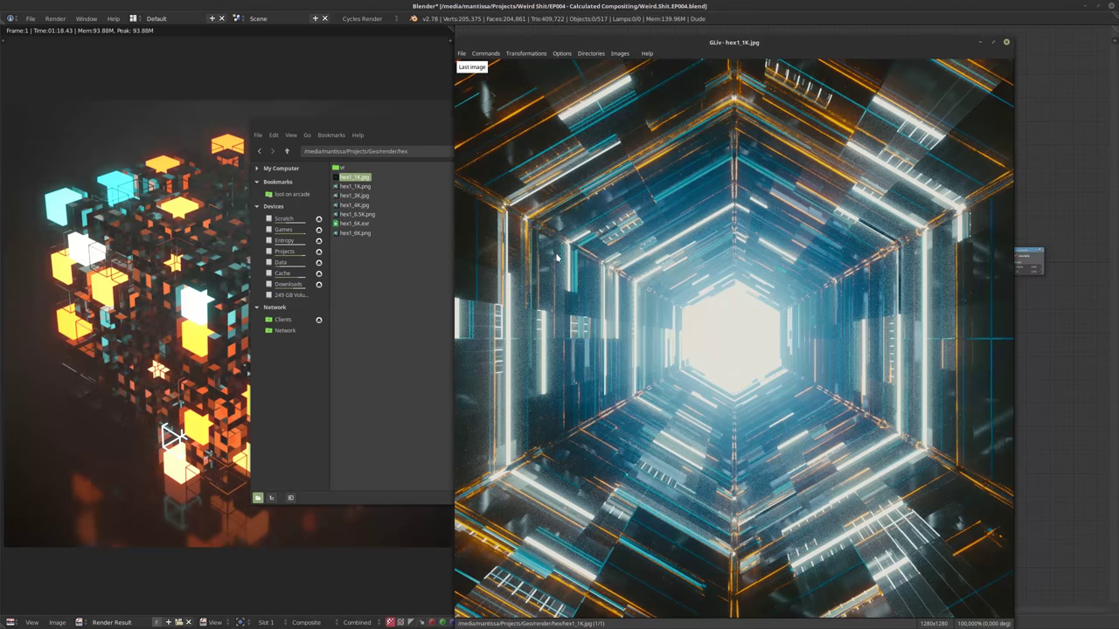
pyautogui.moveTo(676, 44); pyautogui.dragTo(524, 28)
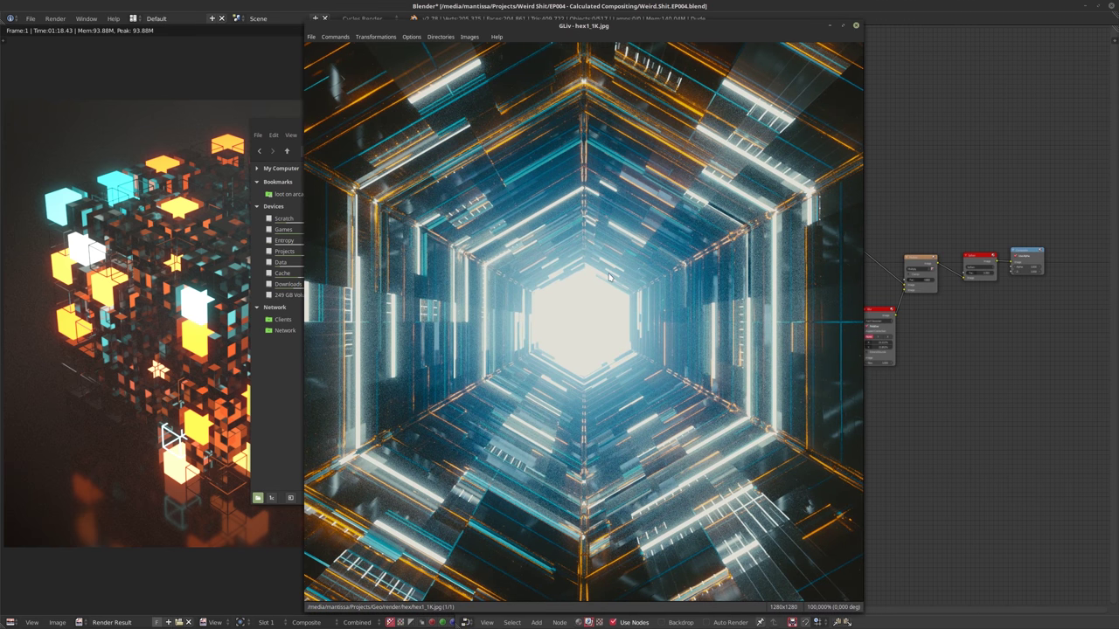